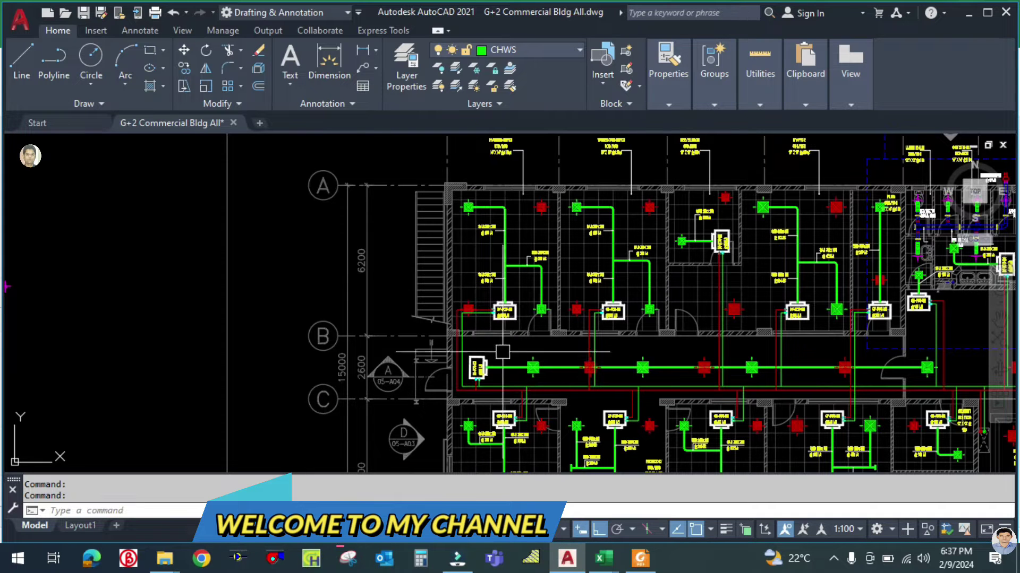
{"action": "middle_click_drag", "start_coordinate": [564, 377], "coordinate": [511, 354]}
{"action": "right_click", "coordinate": [511, 354]}
{"action": "left_click", "coordinate": [455, 349]}
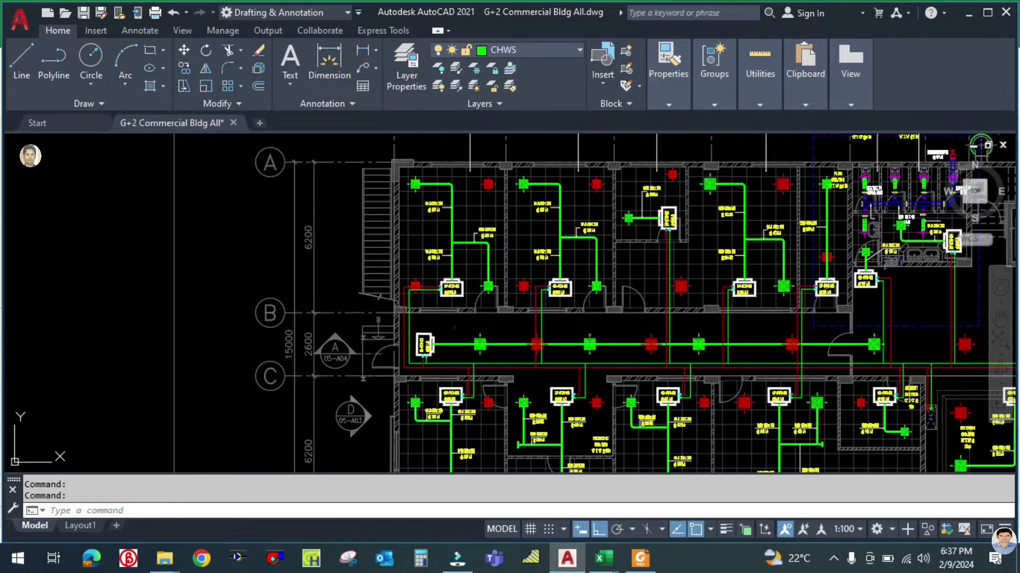
{"action": "left_click", "coordinate": [456, 328]}
{"action": "left_click", "coordinate": [455, 329]}
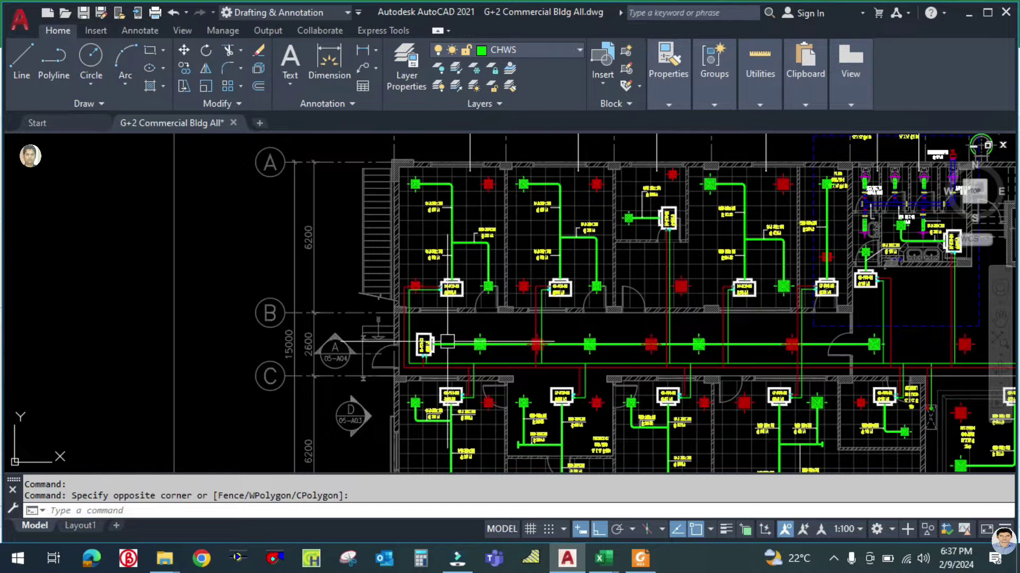
{"action": "key", "text": "Escape"}
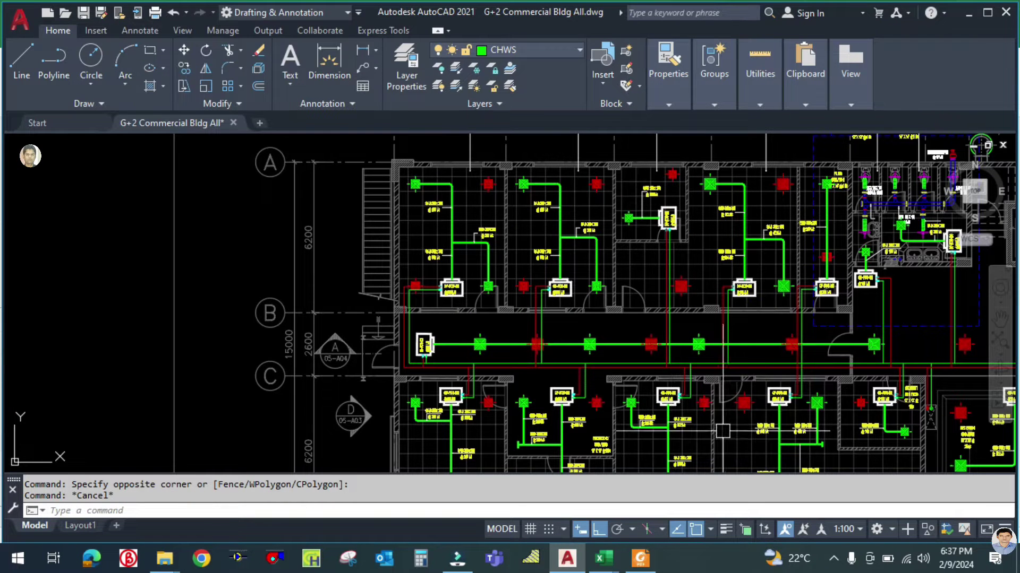
Step: Examine the ground floor reflected false ceiling layout, following the chilled water pipes along the corridor to the fan coil units
{"action": "scroll", "coordinate": [568, 354], "scroll_direction": "down", "scroll_amount": 2}
{"action": "scroll", "coordinate": [584, 371], "scroll_direction": "down", "scroll_amount": 2}
{"action": "middle_click_drag", "start_coordinate": [690, 402], "coordinate": [556, 356]}
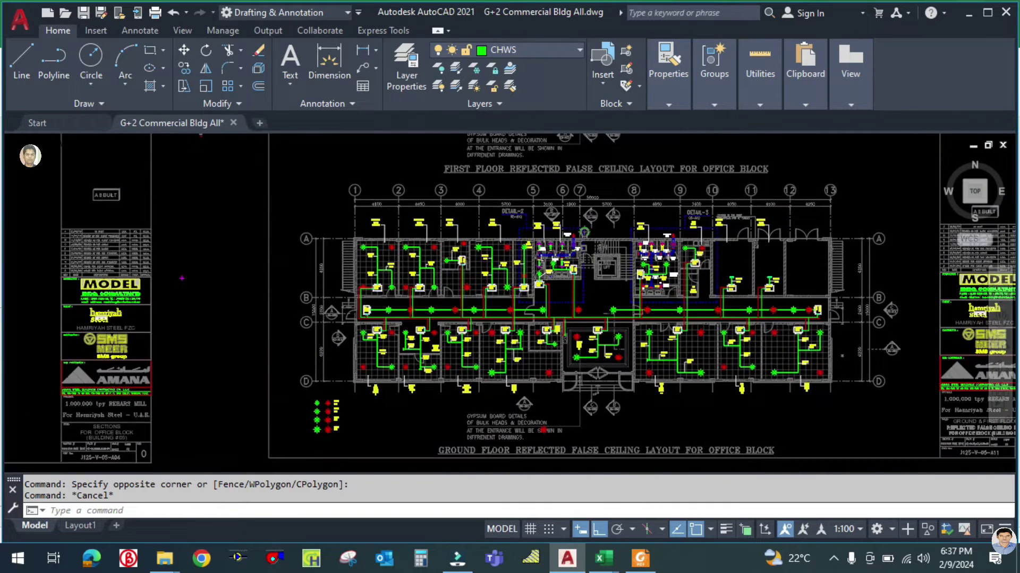
{"action": "scroll", "coordinate": [390, 316], "scroll_direction": "up", "scroll_amount": 4}
{"action": "scroll", "coordinate": [426, 326], "scroll_direction": "down", "scroll_amount": 5}
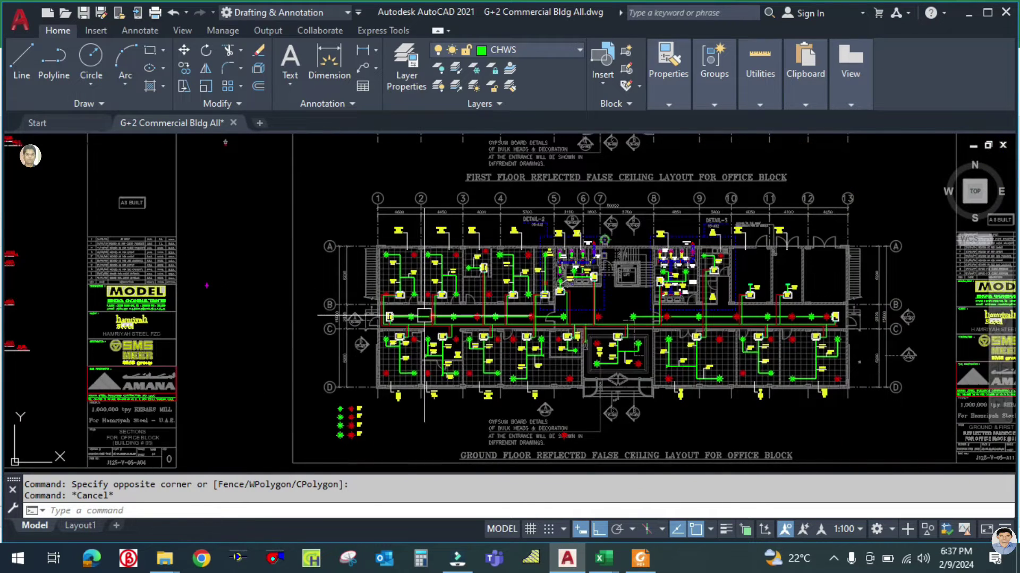
{"action": "scroll", "coordinate": [438, 318], "scroll_direction": "up", "scroll_amount": 5}
{"action": "scroll", "coordinate": [291, 323], "scroll_direction": "up", "scroll_amount": 2}
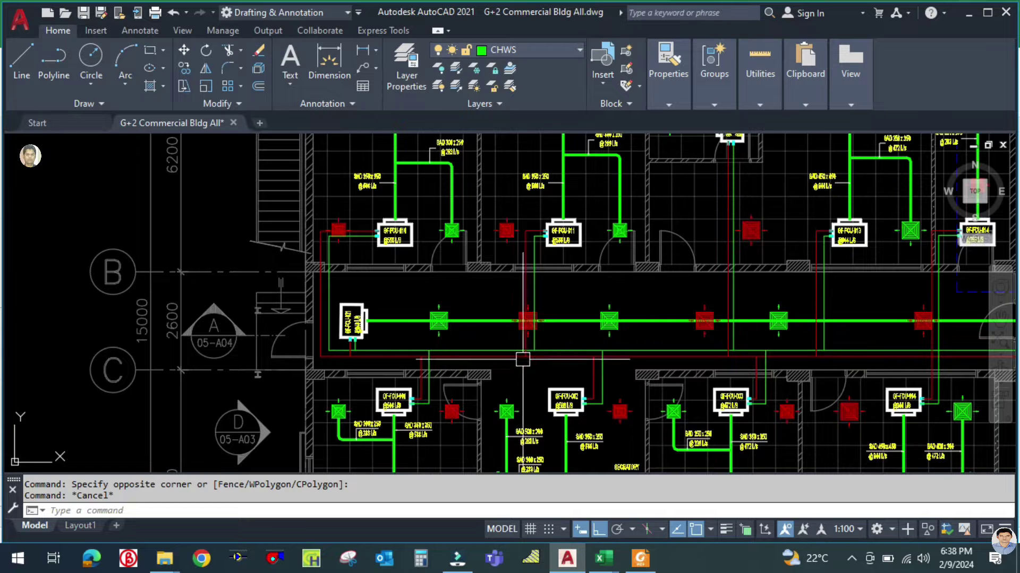
{"action": "scroll", "coordinate": [527, 368], "scroll_direction": "down", "scroll_amount": 2}
{"action": "middle_click_drag", "start_coordinate": [620, 382], "coordinate": [520, 349]}
{"action": "scroll", "coordinate": [520, 349], "scroll_direction": "down", "scroll_amount": 2}
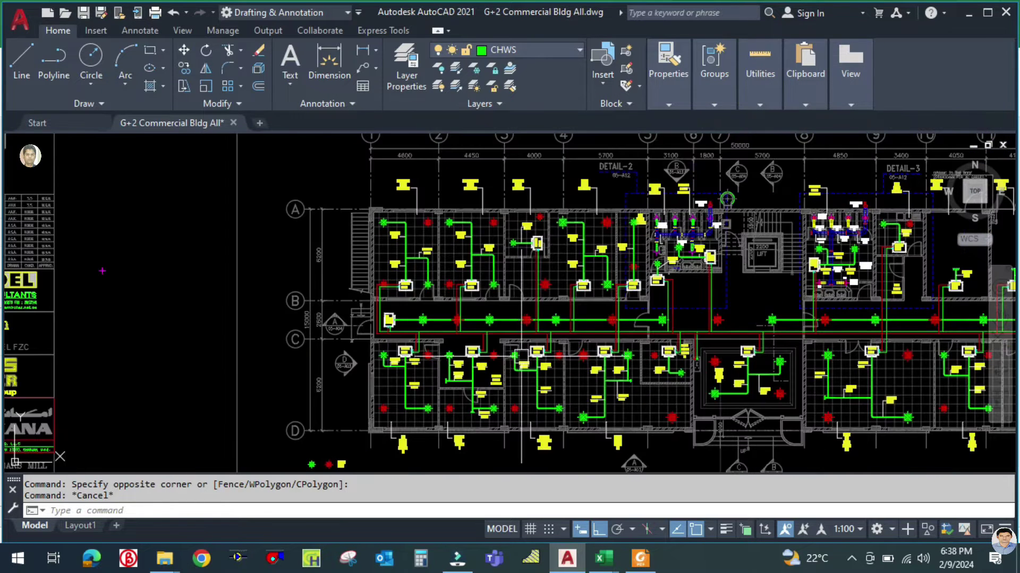
{"action": "scroll", "coordinate": [408, 330], "scroll_direction": "up", "scroll_amount": 2}
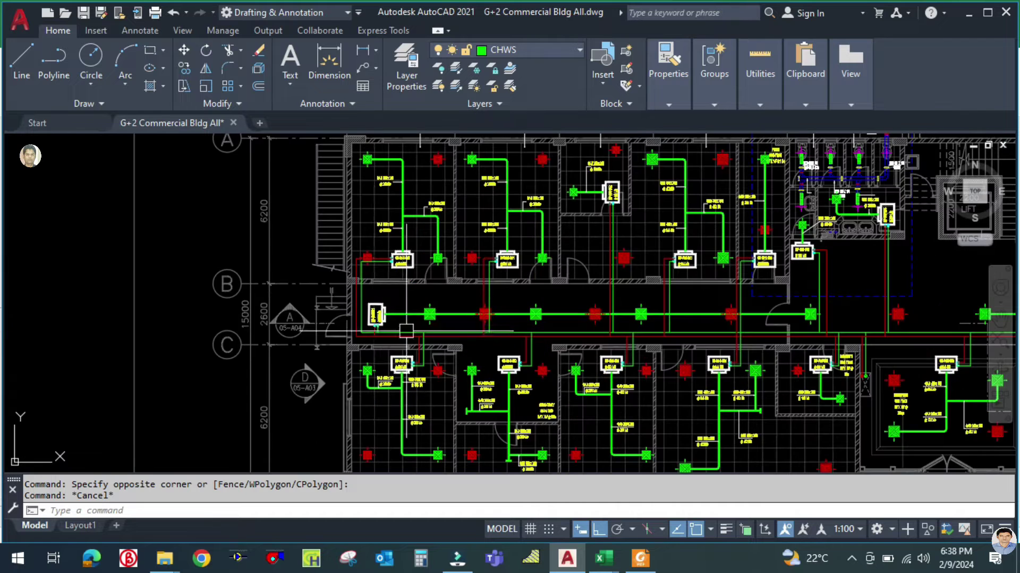
{"action": "scroll", "coordinate": [369, 291], "scroll_direction": "up", "scroll_amount": 2}
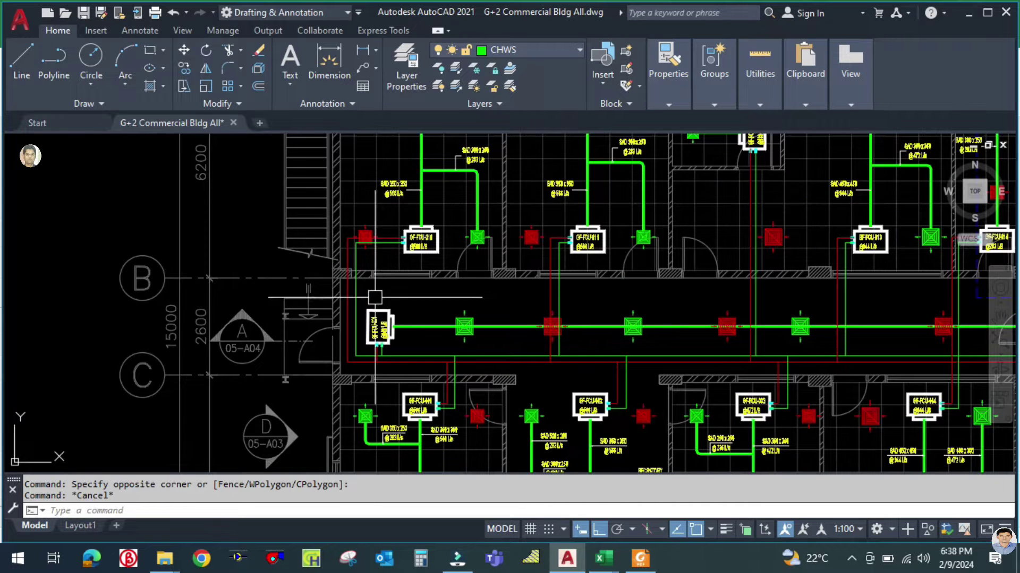
{"action": "scroll", "coordinate": [385, 292], "scroll_direction": "up", "scroll_amount": 2}
{"action": "scroll", "coordinate": [403, 306], "scroll_direction": "down", "scroll_amount": 3}
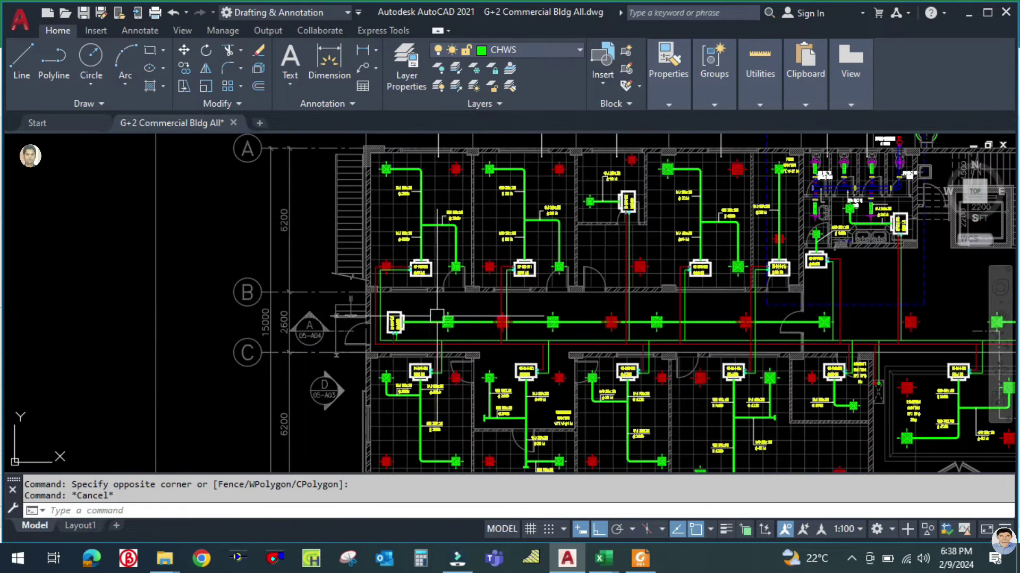
{"action": "scroll", "coordinate": [461, 329], "scroll_direction": "down", "scroll_amount": 1}
{"action": "scroll", "coordinate": [463, 329], "scroll_direction": "up", "scroll_amount": 2}
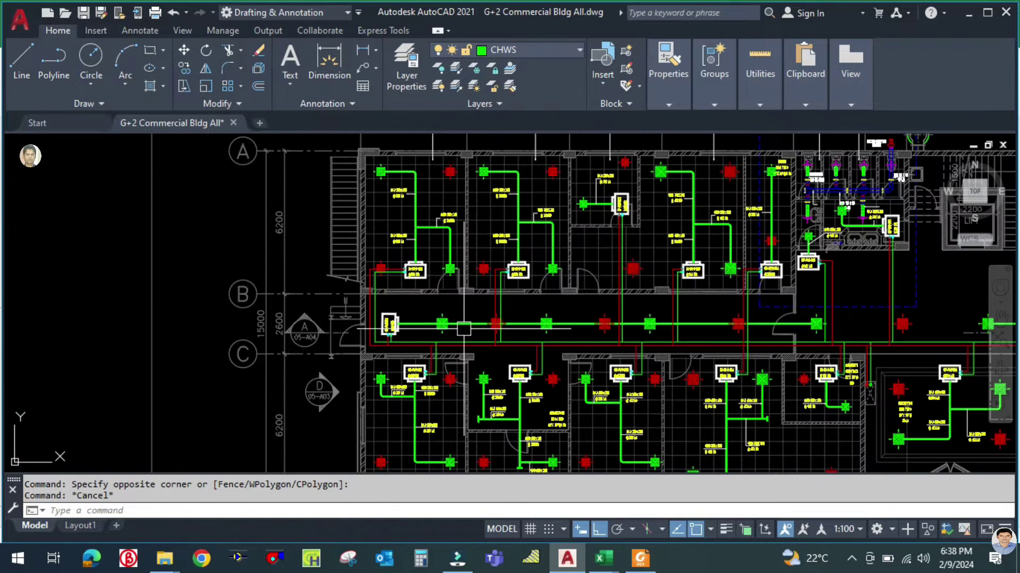
{"action": "scroll", "coordinate": [512, 353], "scroll_direction": "down", "scroll_amount": 2}
Step: Examine the primary pumps, the two chillers and the piping to the shaft on the roof layout
{"action": "mouse_move", "coordinate": [862, 417]}
{"action": "middle_mouse_down"}
{"action": "mouse_move", "coordinate": [547, 380]}
{"action": "mouse_move", "coordinate": [310, 375]}
{"action": "middle_mouse_up"}
{"action": "scroll", "coordinate": [546, 380], "scroll_direction": "down", "scroll_amount": 3}
{"action": "scroll", "coordinate": [480, 364], "scroll_direction": "down", "scroll_amount": 3}
{"action": "scroll", "coordinate": [803, 308], "scroll_direction": "up", "scroll_amount": 2}
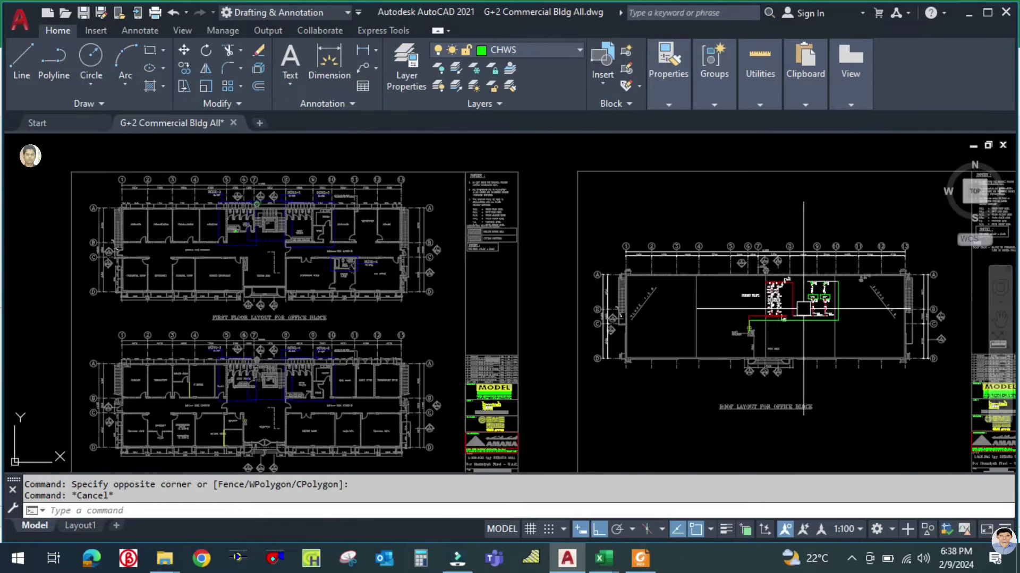
{"action": "scroll", "coordinate": [803, 309], "scroll_direction": "up", "scroll_amount": 5}
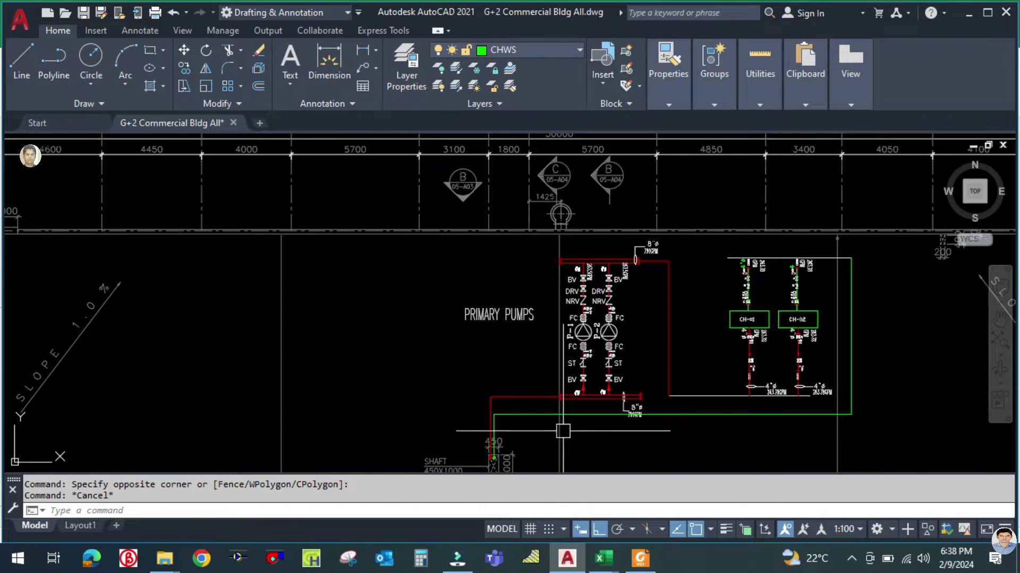
{"action": "scroll", "coordinate": [583, 439], "scroll_direction": "down", "scroll_amount": 3}
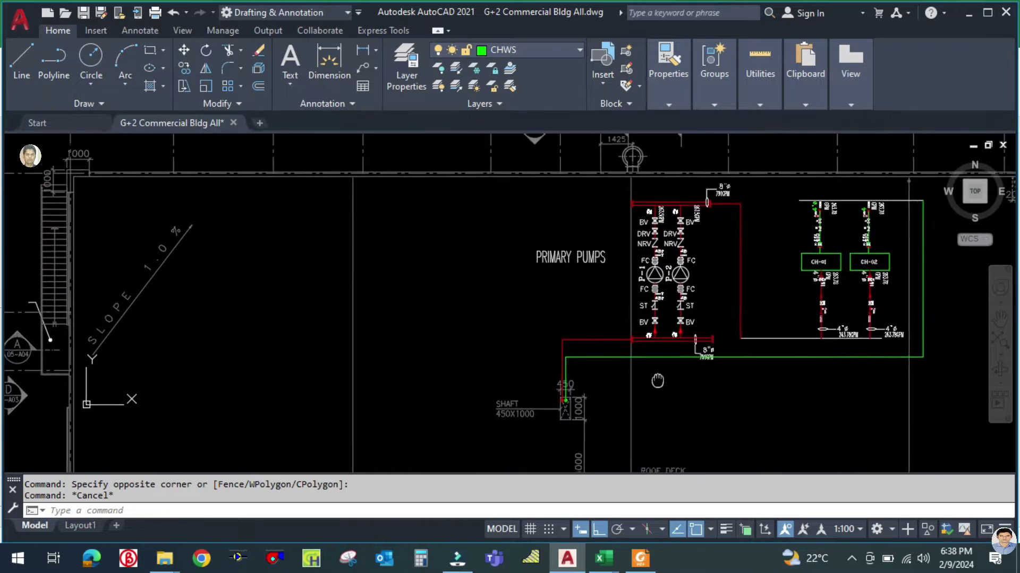
{"action": "scroll", "coordinate": [675, 357], "scroll_direction": "down", "scroll_amount": 3}
{"action": "scroll", "coordinate": [425, 361], "scroll_direction": "down", "scroll_amount": 3}
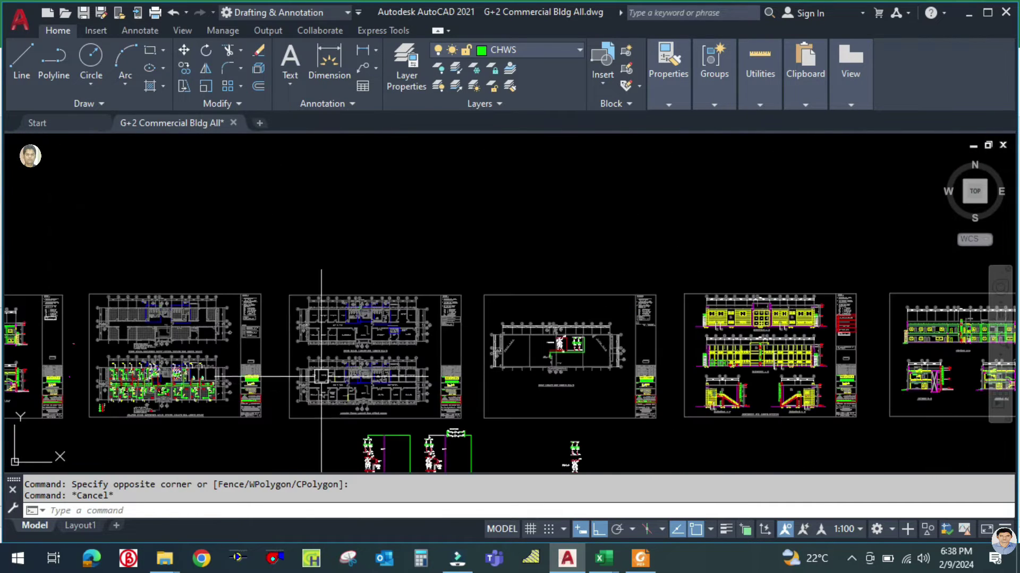
Step: Examine fan coil unit GF-FCU-010 with its pipes and supply ducts, and the diffuser note for the planning office on the ground floor
{"action": "scroll", "coordinate": [100, 399], "scroll_direction": "up", "scroll_amount": 3}
{"action": "scroll", "coordinate": [99, 398], "scroll_direction": "up", "scroll_amount": 3}
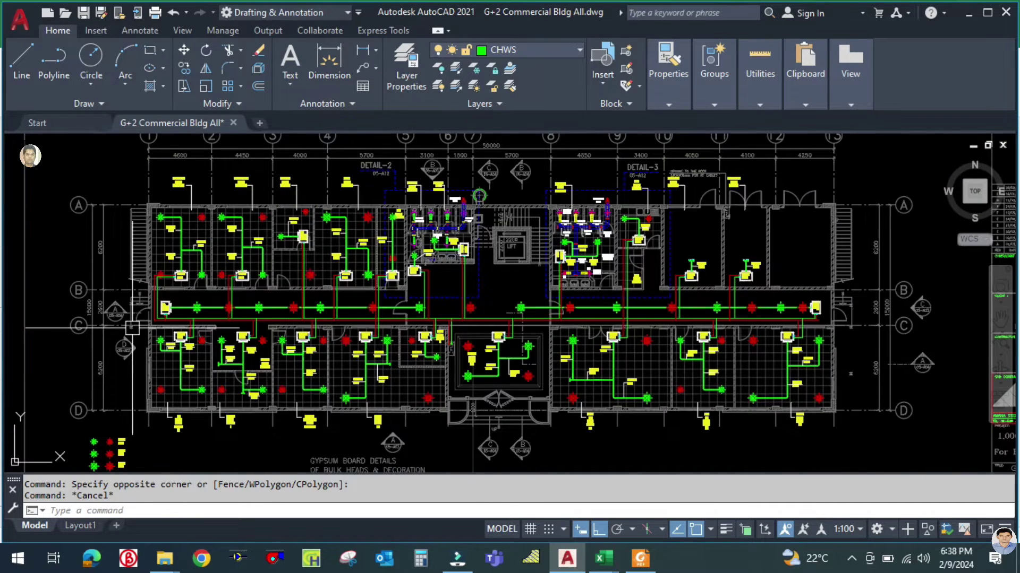
{"action": "scroll", "coordinate": [158, 288], "scroll_direction": "up", "scroll_amount": 4}
{"action": "middle_click_drag", "start_coordinate": [159, 288], "coordinate": [253, 407]}
{"action": "scroll", "coordinate": [300, 344], "scroll_direction": "up", "scroll_amount": 2}
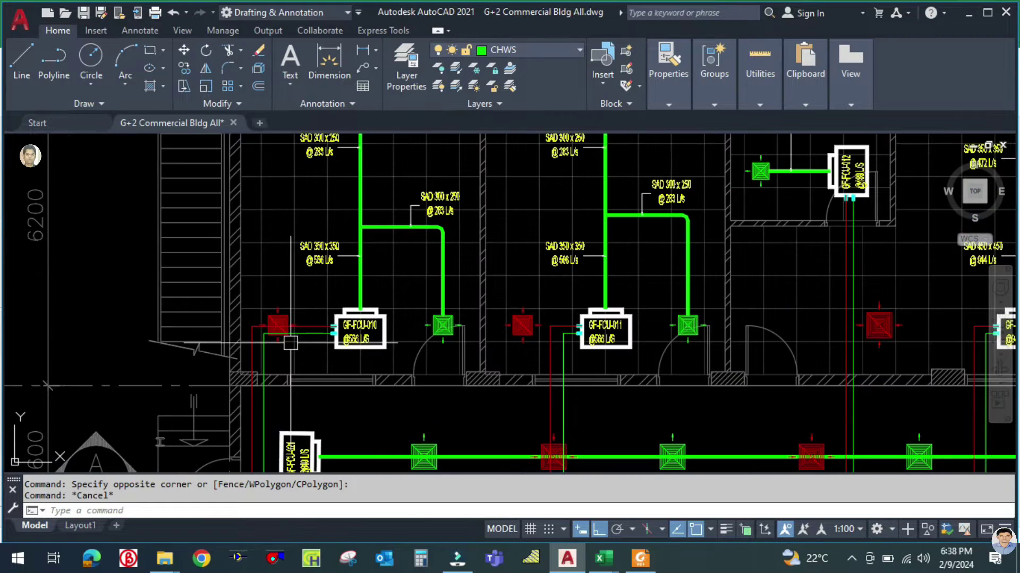
{"action": "scroll", "coordinate": [307, 345], "scroll_direction": "up", "scroll_amount": 2}
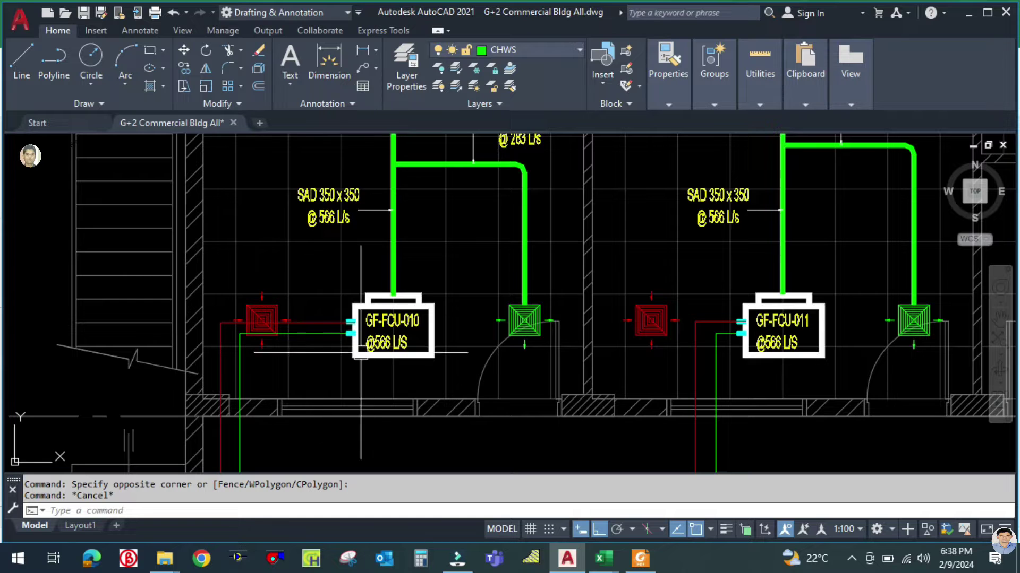
{"action": "scroll", "coordinate": [388, 347], "scroll_direction": "down", "scroll_amount": 2}
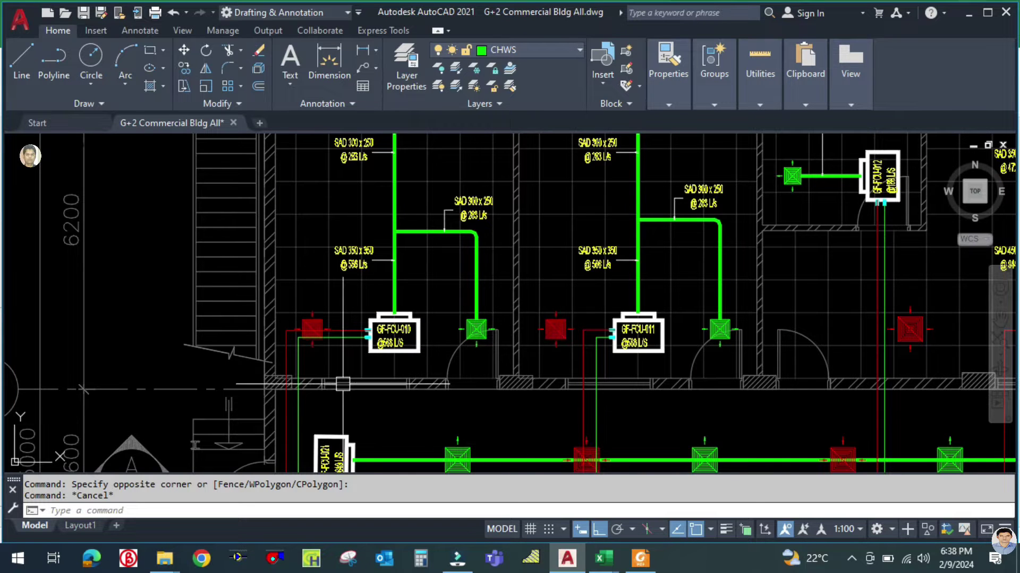
{"action": "scroll", "coordinate": [412, 329], "scroll_direction": "up", "scroll_amount": 3}
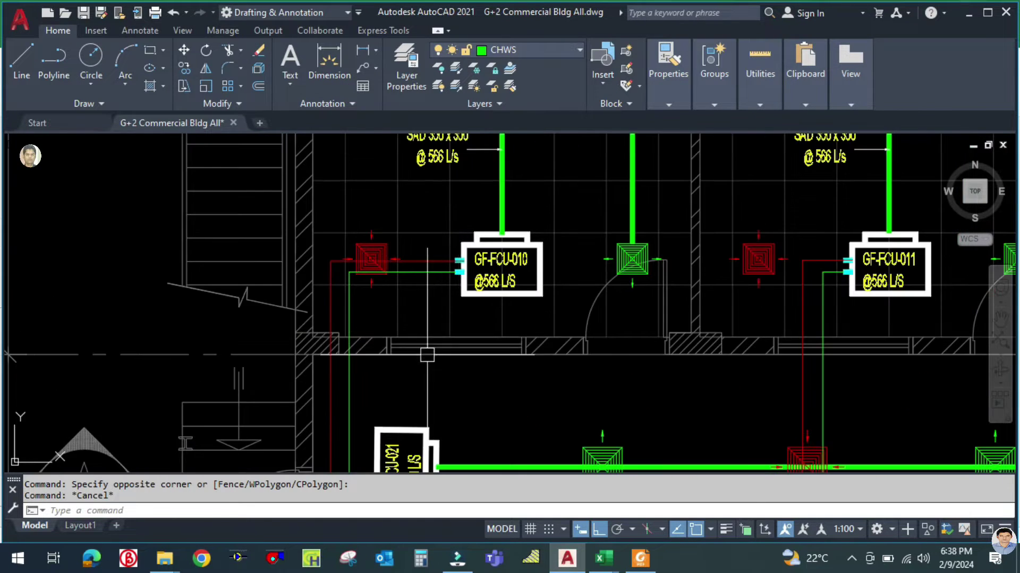
{"action": "scroll", "coordinate": [425, 352], "scroll_direction": "down", "scroll_amount": 2}
{"action": "middle_click_drag", "start_coordinate": [425, 353], "coordinate": [414, 446]}
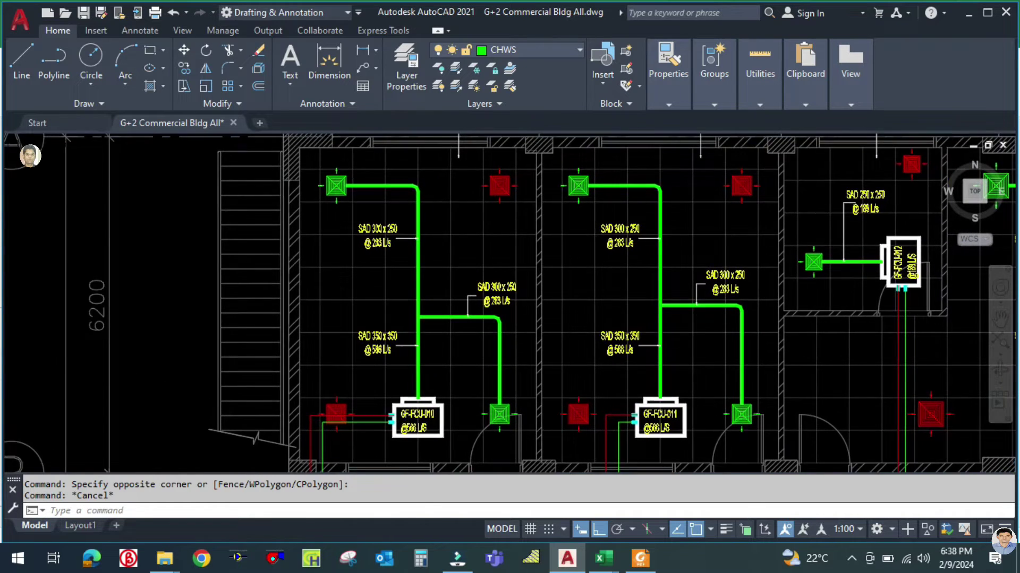
{"action": "scroll", "coordinate": [413, 446], "scroll_direction": "down", "scroll_amount": 2}
{"action": "scroll", "coordinate": [412, 186], "scroll_direction": "up", "scroll_amount": 4}
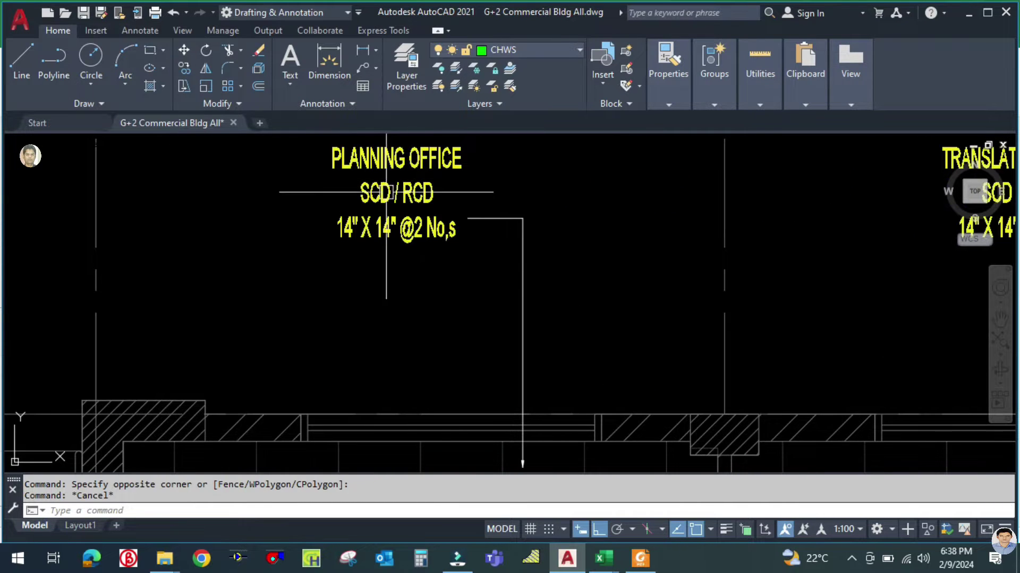
{"action": "scroll", "coordinate": [415, 222], "scroll_direction": "down", "scroll_amount": 4}
{"action": "middle_click_drag", "start_coordinate": [418, 271], "coordinate": [393, 210]}
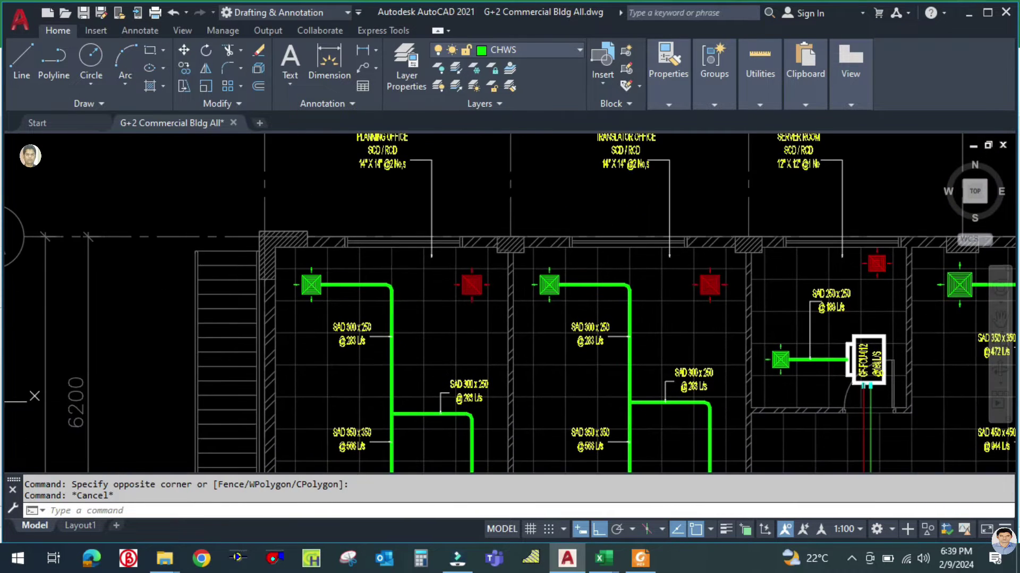
Step: Switch to the Tonnage Calculation (Thumb Rule) workbook in Excel and check the planning office's calculated and selected tonnage
{"action": "mouse_move", "coordinate": [600, 566]}
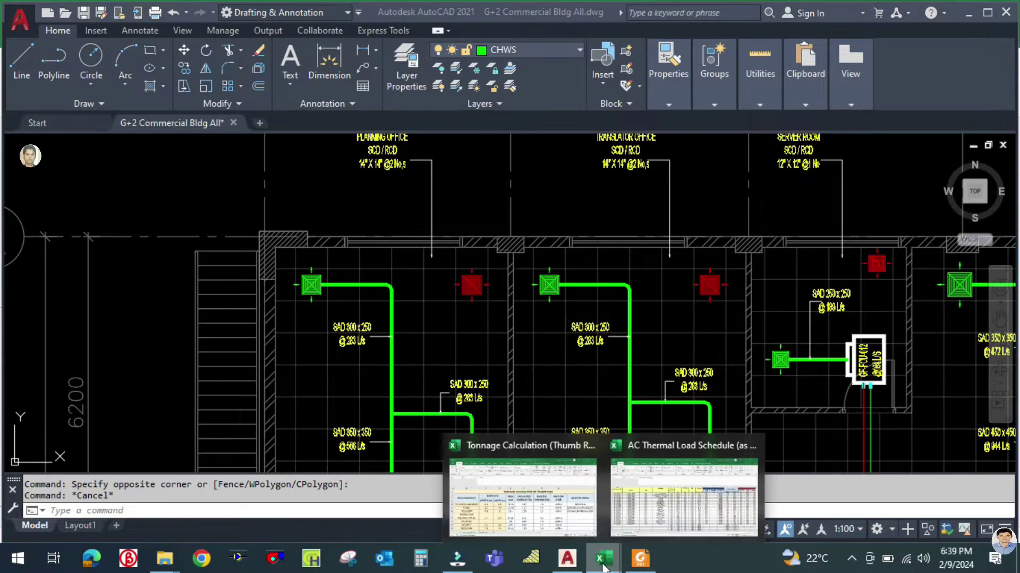
{"action": "left_click", "coordinate": [557, 523]}
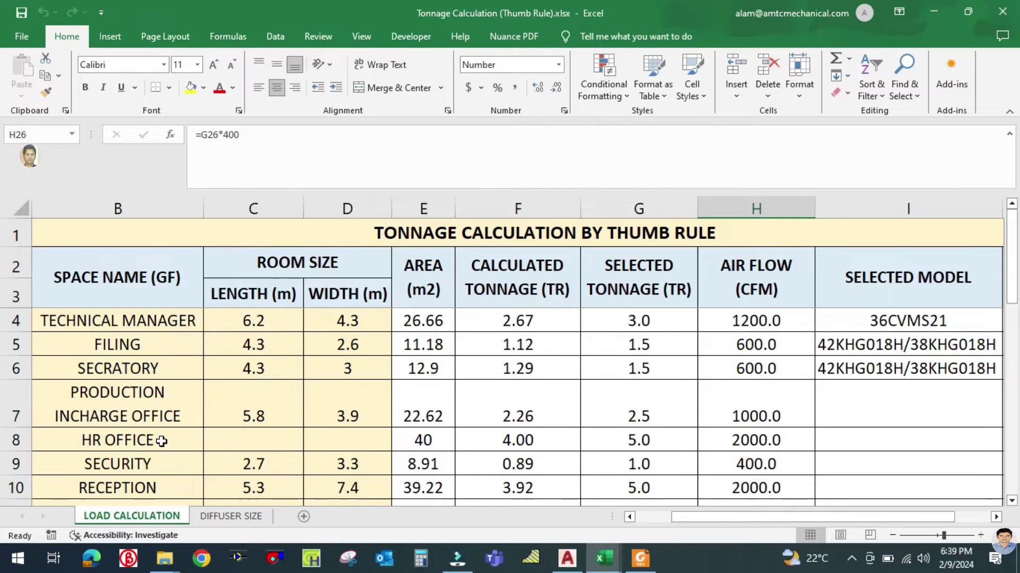
{"action": "scroll", "coordinate": [161, 441], "scroll_direction": "down", "scroll_amount": 2}
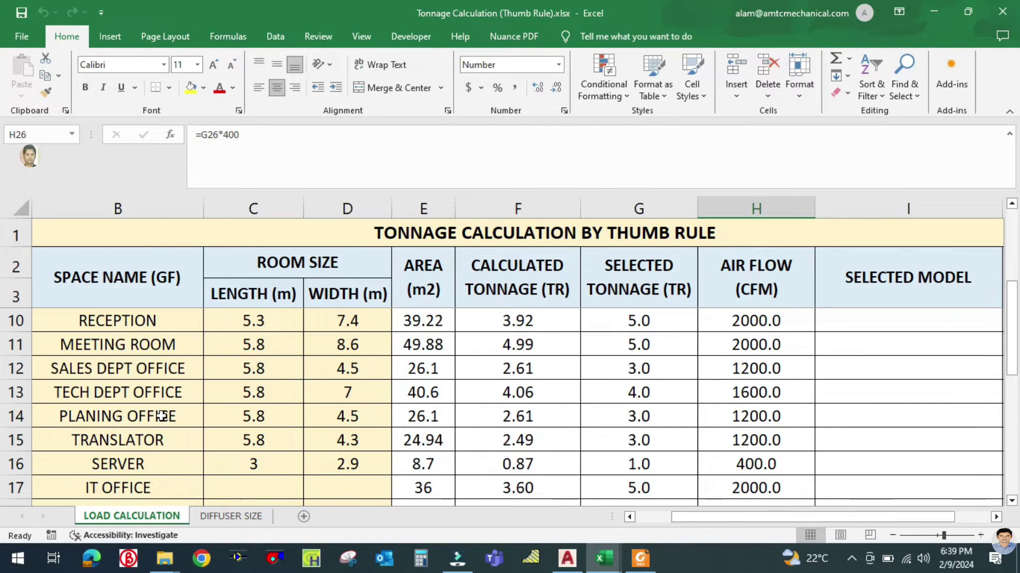
{"action": "left_click", "coordinate": [162, 416]}
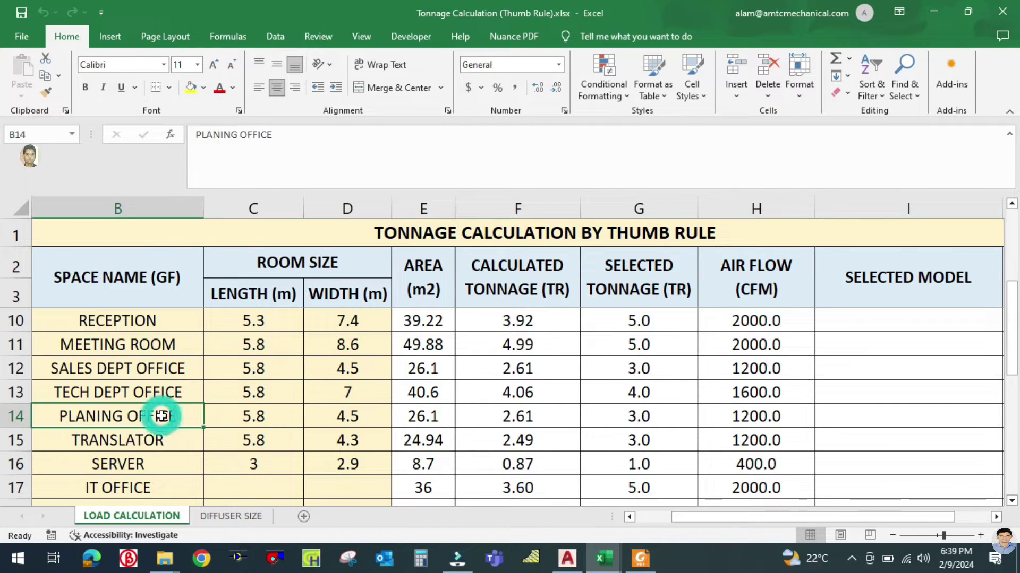
{"action": "left_click", "coordinate": [527, 416]}
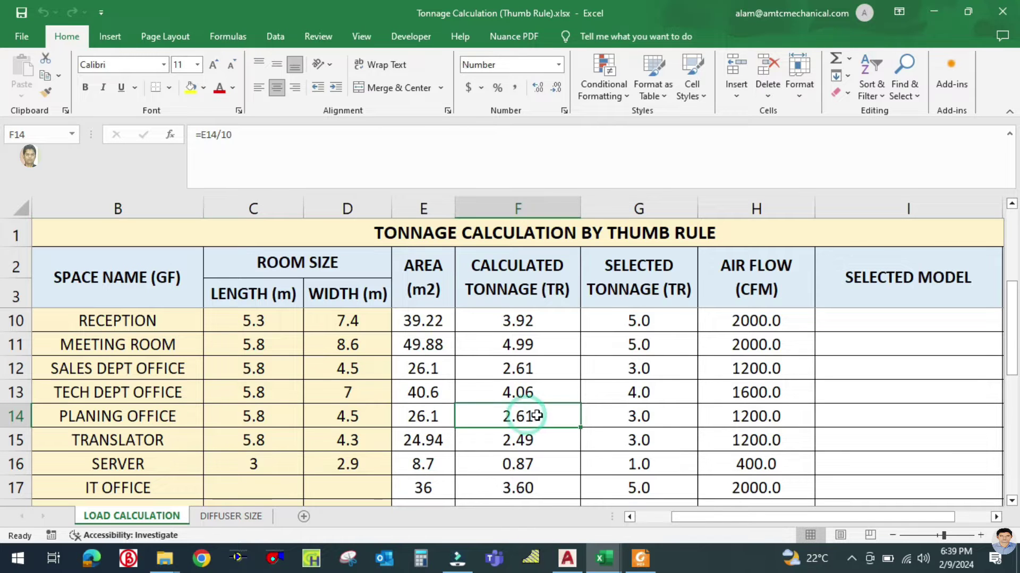
{"action": "left_click", "coordinate": [647, 416]}
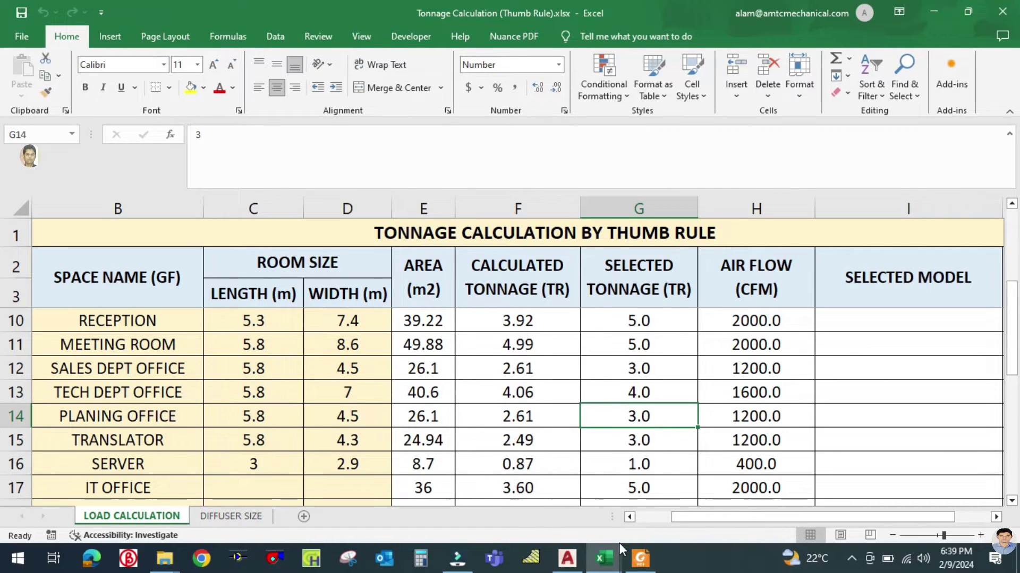
Step: Switch back to the AutoCAD drawing, append "(3TR)" to the GF-FCU-010 label and widen its text frame to fit it on the airflow line
{"action": "left_click", "coordinate": [567, 558]}
{"action": "middle_click_drag", "start_coordinate": [408, 412], "coordinate": [449, 223]}
{"action": "scroll", "coordinate": [394, 323], "scroll_direction": "up", "scroll_amount": 5}
{"action": "left_click", "coordinate": [473, 361]}
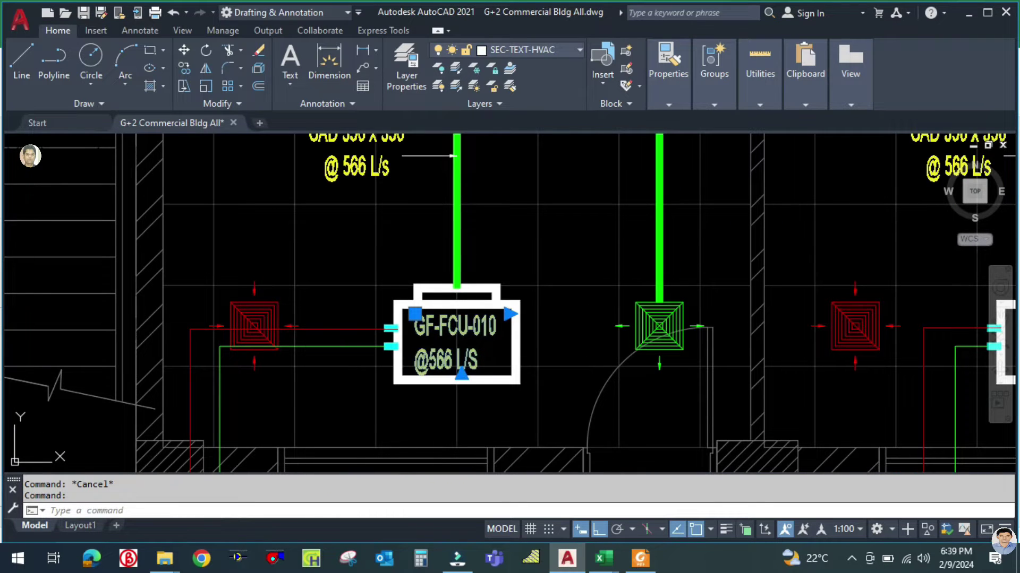
{"action": "double_click", "coordinate": [481, 359]}
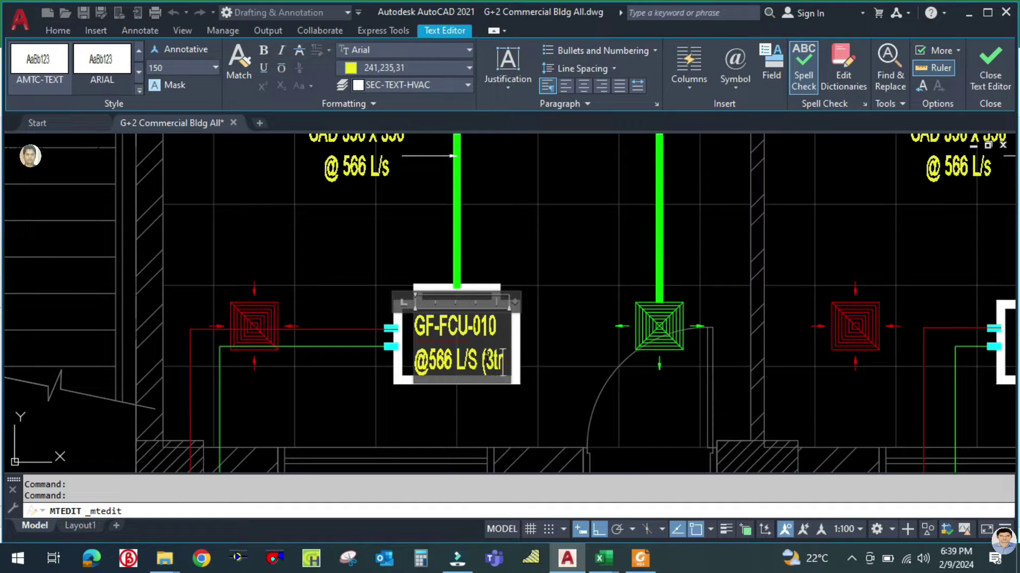
{"action": "type", "text": "L/S (3TR"}
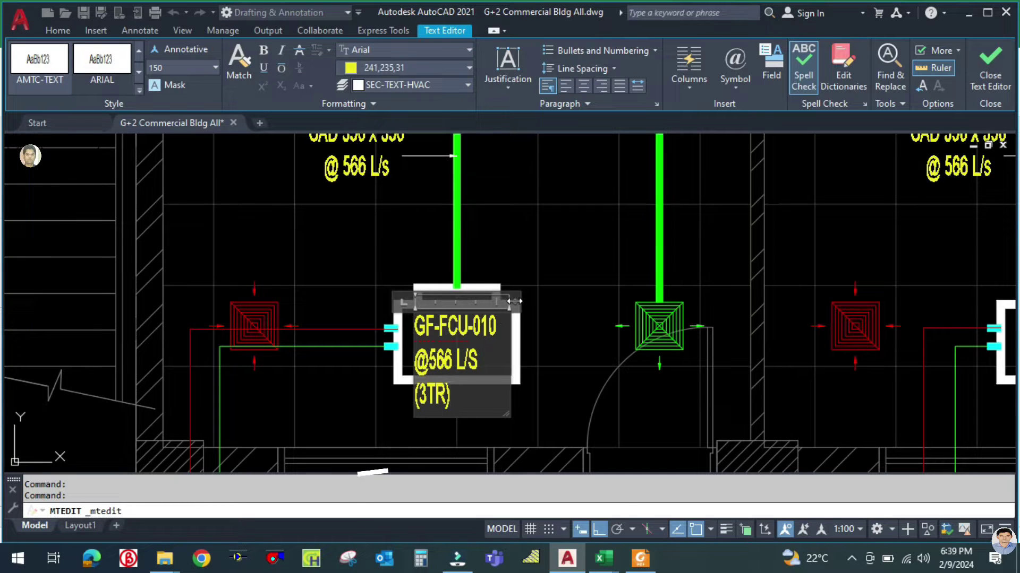
{"action": "left_click_drag", "start_coordinate": [514, 301], "coordinate": [525, 301]}
{"action": "left_click", "coordinate": [544, 329]}
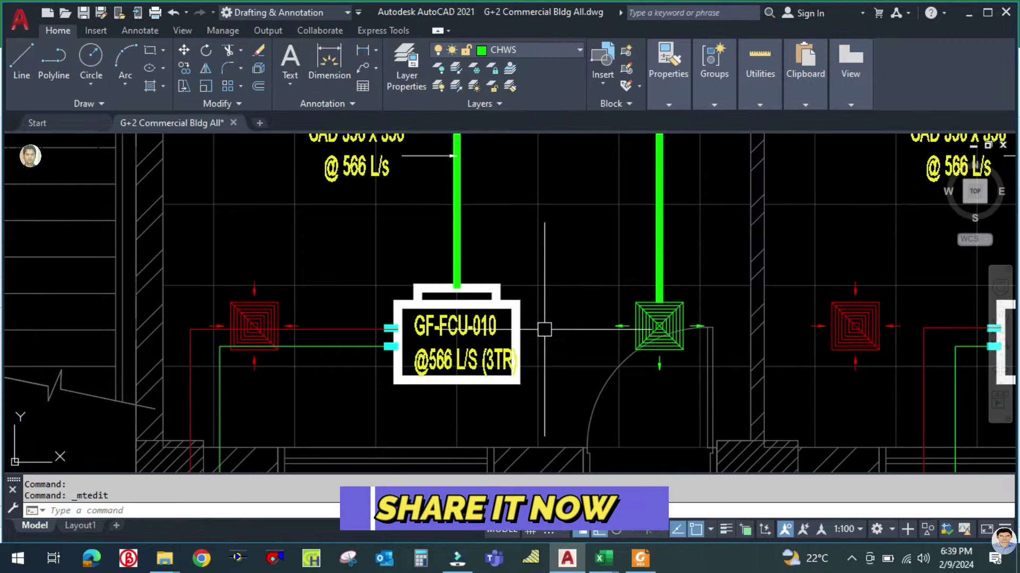
{"action": "type", "text": "m"}
{"action": "key", "text": "space"}
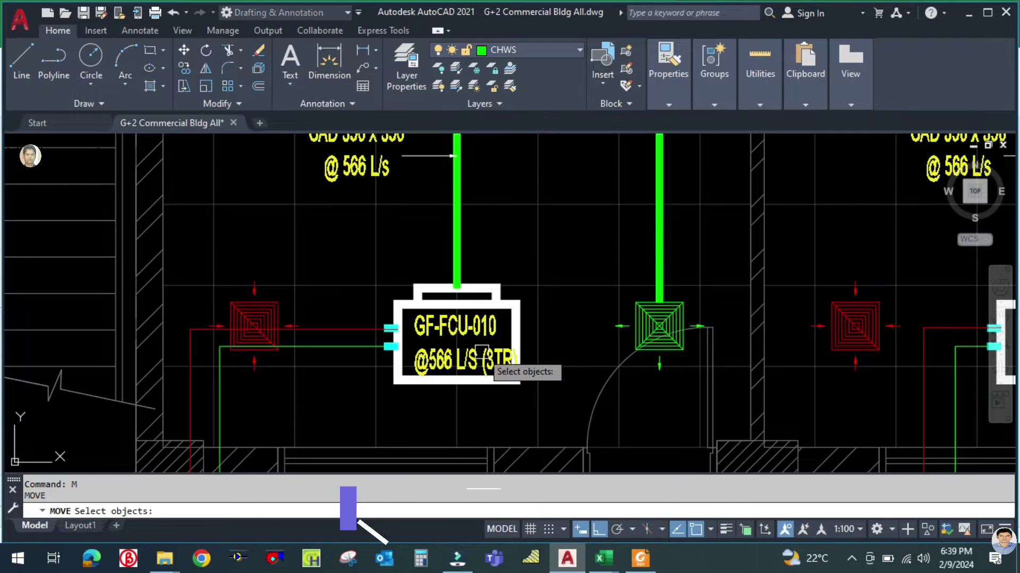
{"action": "key", "text": "Escape"}
{"action": "left_click", "coordinate": [493, 360]}
{"action": "key", "text": "Escape"}
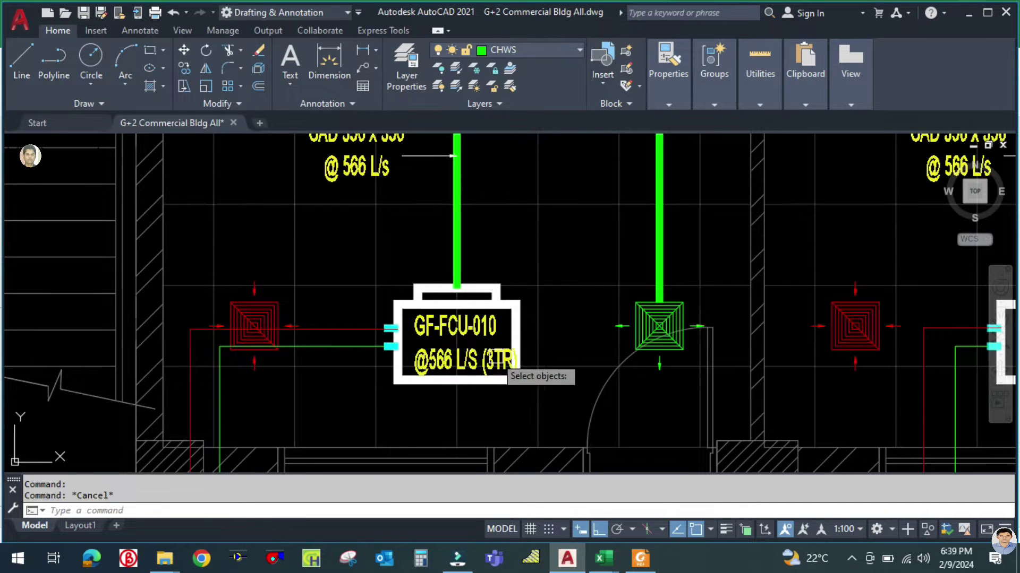
Step: Move the GF-FCU-010 airflow and tonnage label so it fits inside the fan coil unit's outline
{"action": "type", "text": "m"}
{"action": "key", "text": "space"}
{"action": "left_click", "coordinate": [489, 359]}
{"action": "key", "text": "space"}
{"action": "left_click", "coordinate": [571, 393]}
{"action": "key", "text": "Escape"}
Step: Copy the GF-FCU-010 label to the empty area outside the floor plan, on the staircase side
{"action": "scroll", "coordinate": [547, 319], "scroll_direction": "down", "scroll_amount": 2}
{"action": "middle_click_drag", "start_coordinate": [523, 380], "coordinate": [527, 252]}
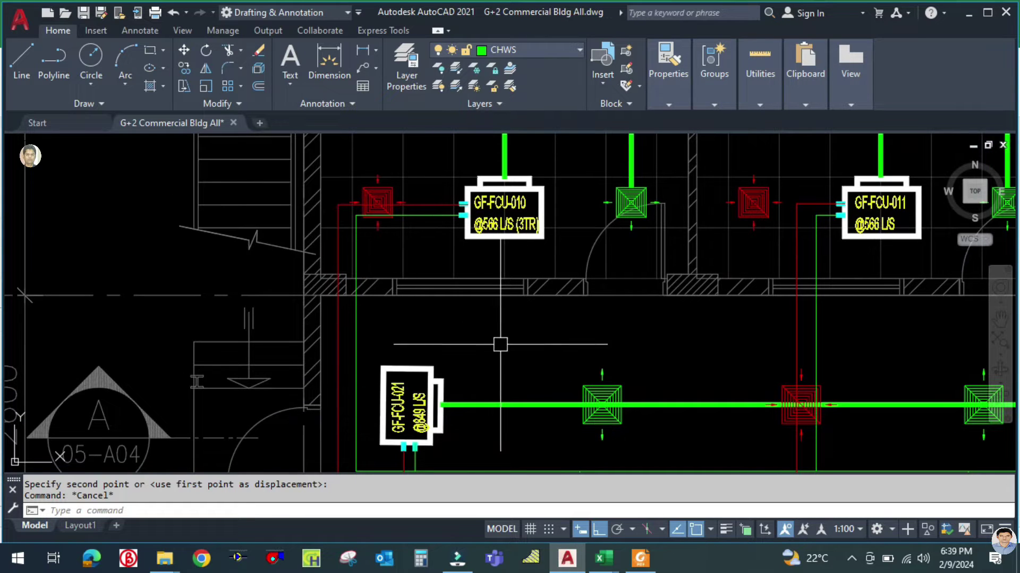
{"action": "scroll", "coordinate": [500, 347], "scroll_direction": "down", "scroll_amount": 5}
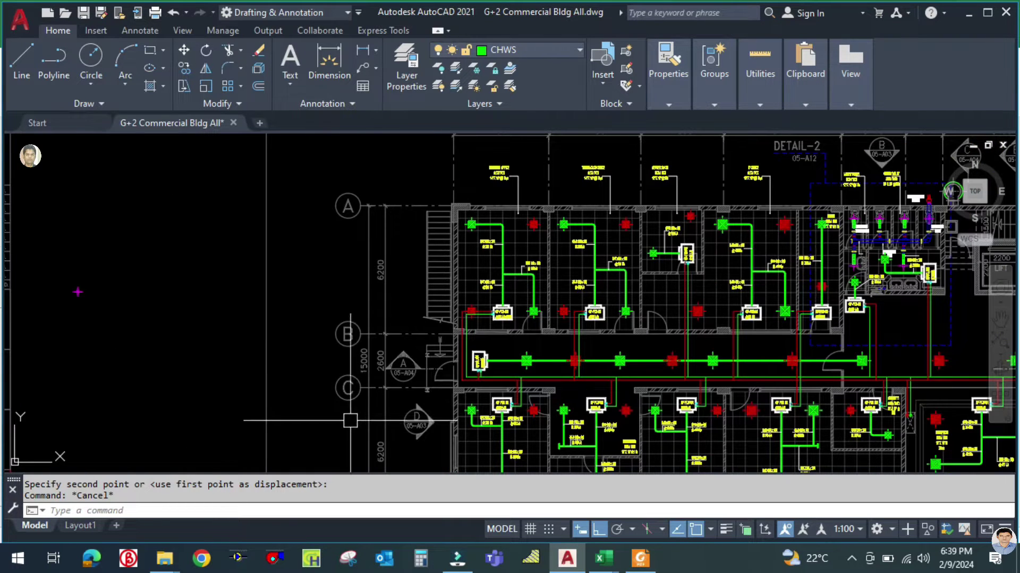
{"action": "type", "text": "o"}
{"action": "key", "text": "Return"}
{"action": "scroll", "coordinate": [499, 337], "scroll_direction": "up", "scroll_amount": 4}
{"action": "left_click", "coordinate": [502, 290]}
{"action": "key", "text": "Return"}
{"action": "left_click", "coordinate": [502, 343]}
{"action": "scroll", "coordinate": [502, 343], "scroll_direction": "down", "scroll_amount": 3}
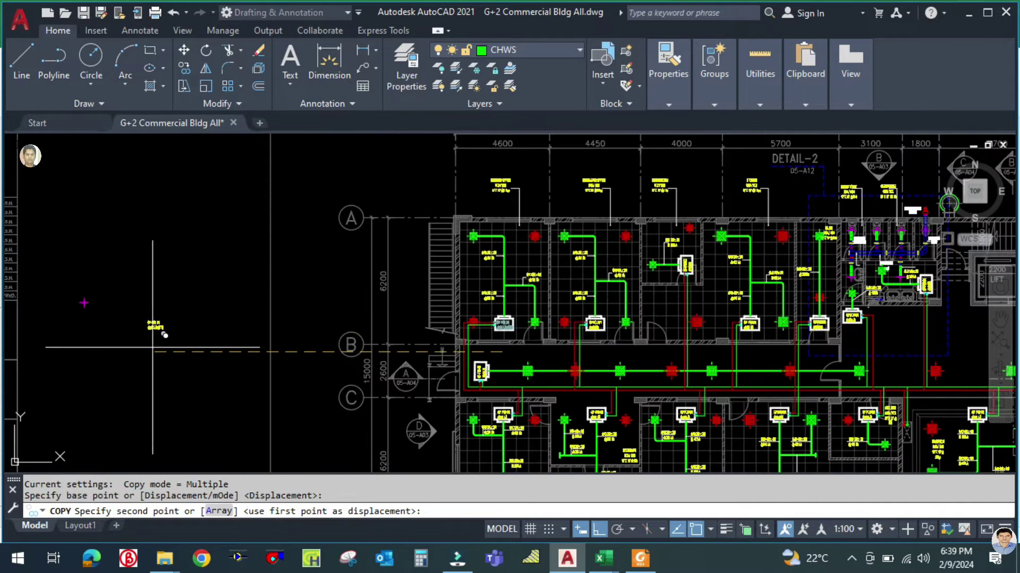
{"action": "left_click", "coordinate": [153, 347]}
{"action": "key", "text": "Escape"}
Step: Replace the copied label's text with "1 TR = 2.4 GPM"
{"action": "scroll", "coordinate": [149, 339], "scroll_direction": "up", "scroll_amount": 5}
{"action": "scroll", "coordinate": [329, 332], "scroll_direction": "up", "scroll_amount": 3}
{"action": "double_click", "coordinate": [367, 268]}
{"action": "left_click_drag", "start_coordinate": [428, 295], "coordinate": [367, 274]}
{"action": "type", "text": "1 tr"}
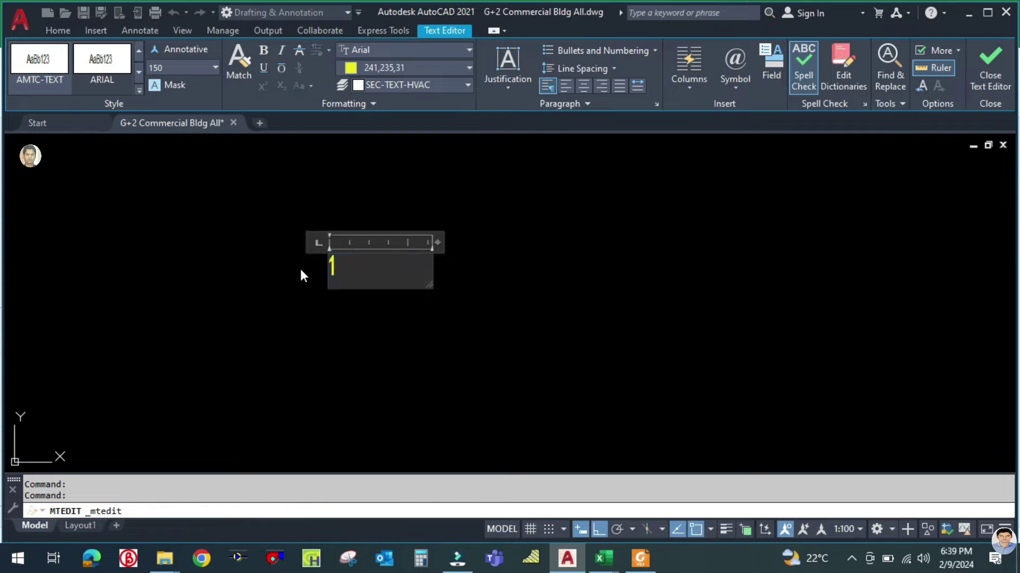
{"action": "key", "text": "BackSpace"}
{"action": "key", "text": "BackSpace"}
{"action": "key", "text": "Caps_Lock"}
{"action": "type", "text": "TR"}
{"action": "type", "text": " = "}
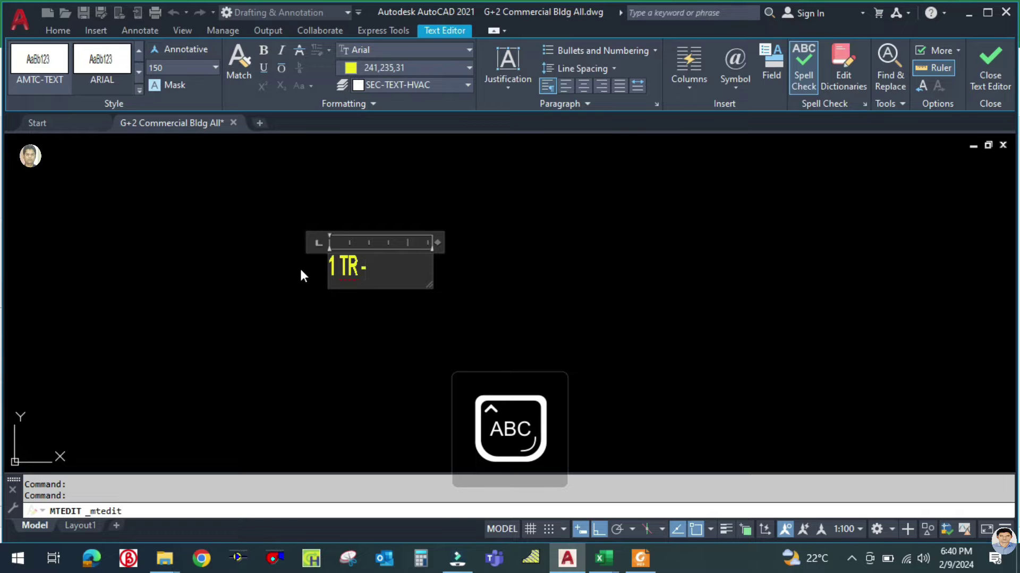
{"action": "type", "text": "2.4 GPM"}
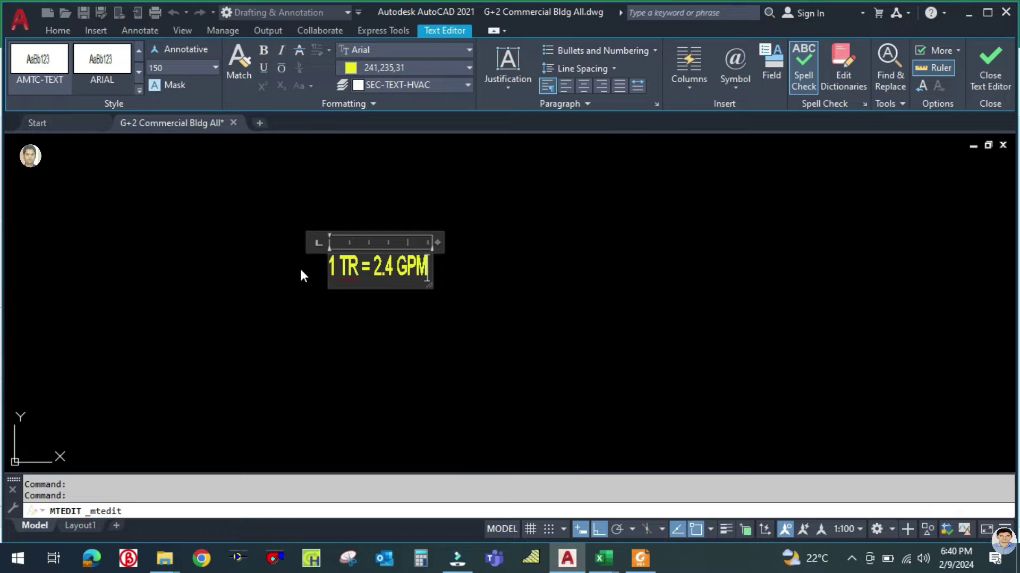
{"action": "left_click", "coordinate": [449, 325]}
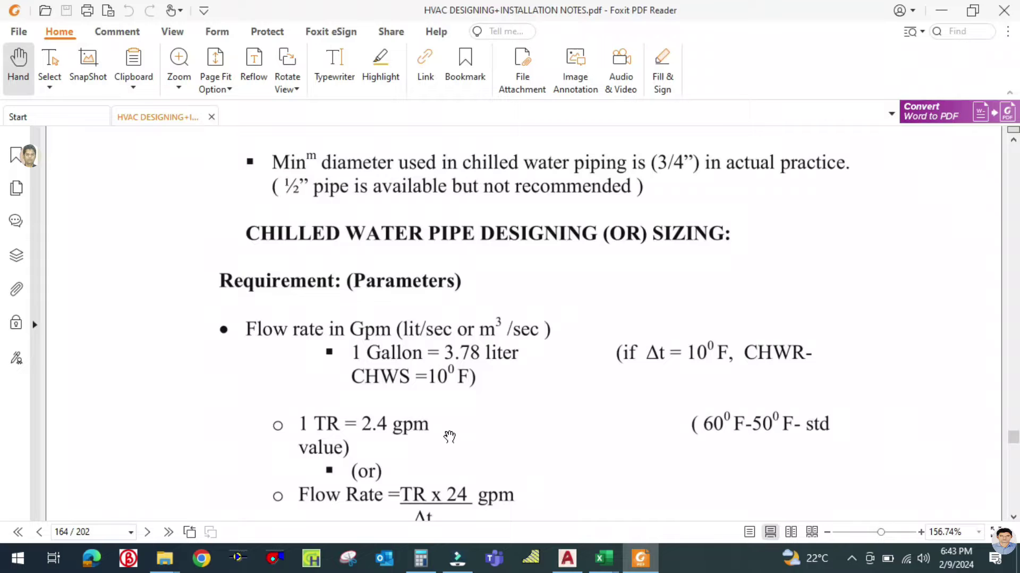
Step: Read the flow rate formula in the HVAC notes PDF, and switch back to AutoCAD to replace CFM with TR in the note's formula
{"action": "scroll", "coordinate": [451, 432], "scroll_direction": "down", "scroll_amount": 2}
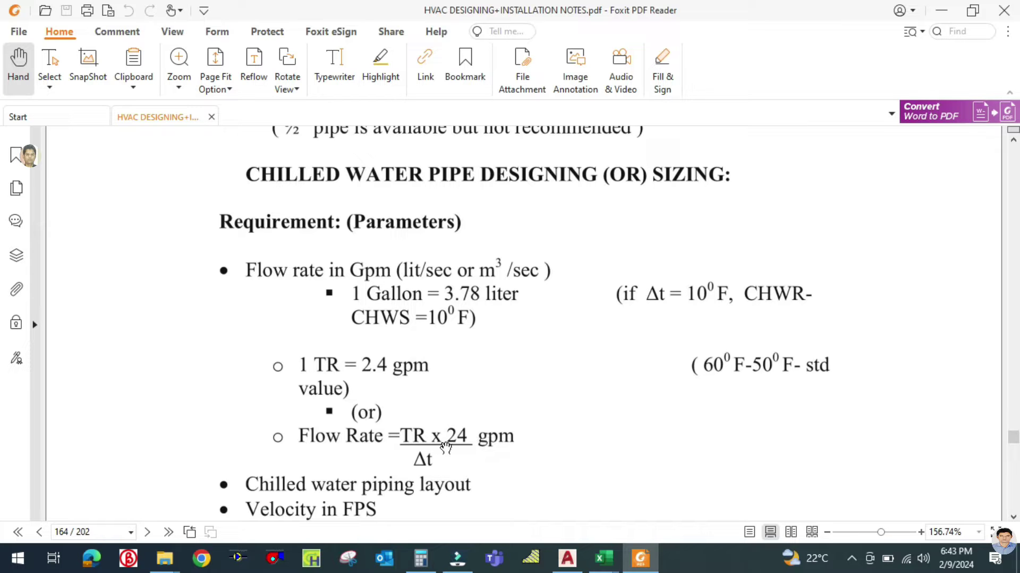
{"action": "left_click", "coordinate": [579, 559]}
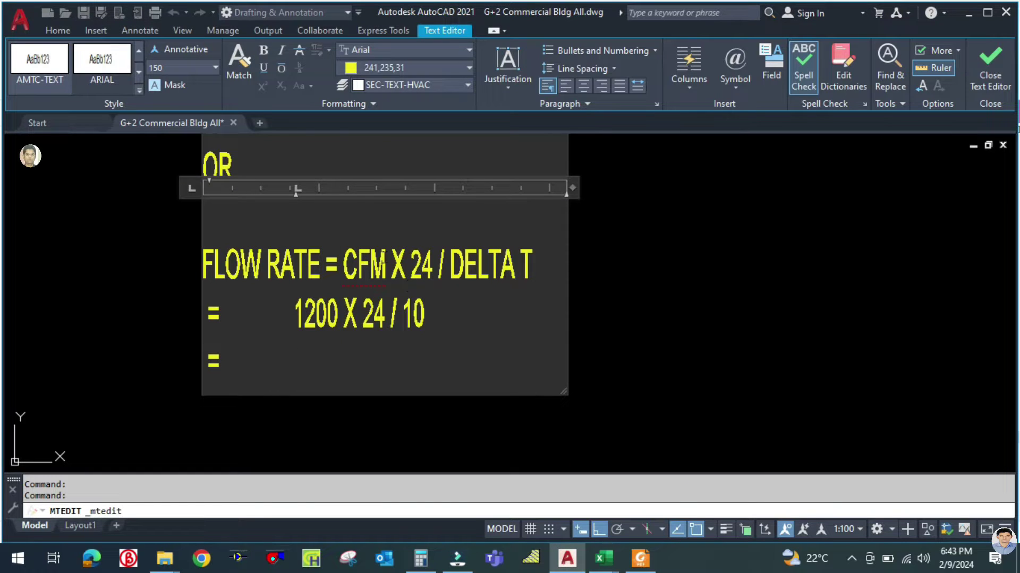
{"action": "left_click", "coordinate": [386, 266]}
{"action": "key", "text": "BackSpace"}
{"action": "key", "text": "BackSpace"}
{"action": "key", "text": "BackSpace"}
{"action": "type", "text": "TT"}
{"action": "key", "text": "BackSpace"}
{"action": "type", "text": "R"}
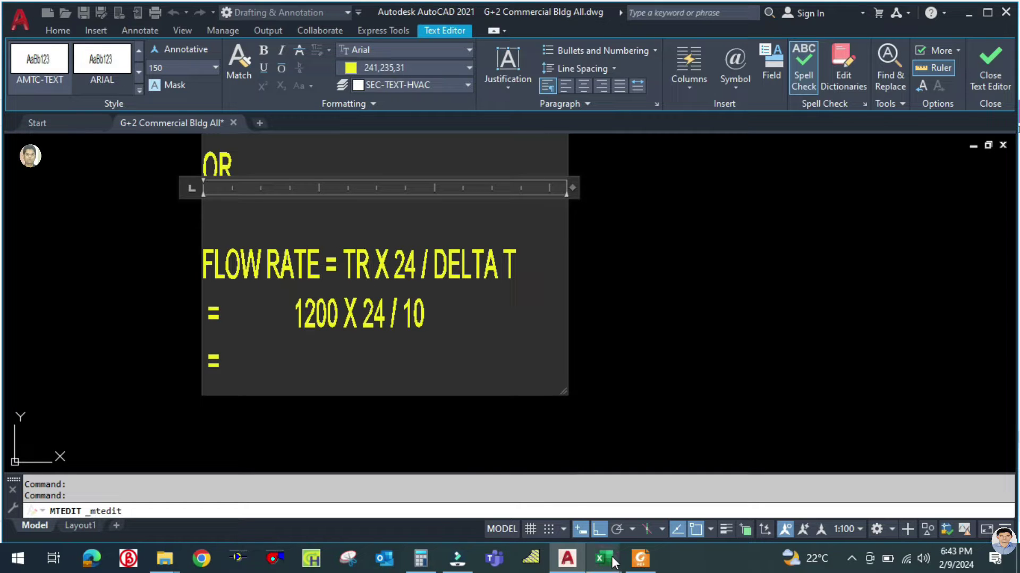
Step: Recheck the flow rate formula in the HVAC notes PDF and the GF-FCU-010 tonnage in the AutoCAD drawing
{"action": "mouse_move", "coordinate": [612, 569]}
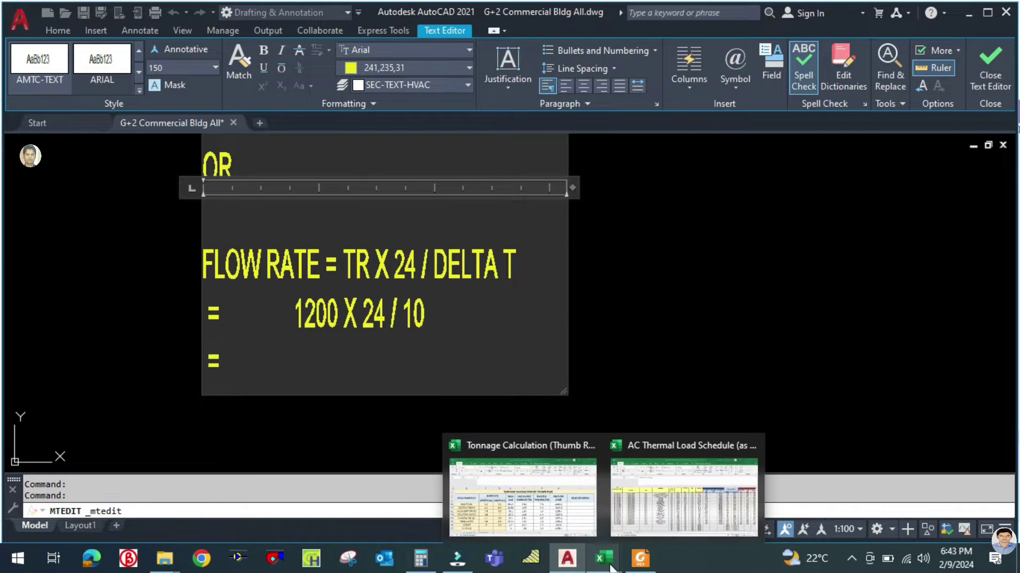
{"action": "left_click", "coordinate": [640, 558]}
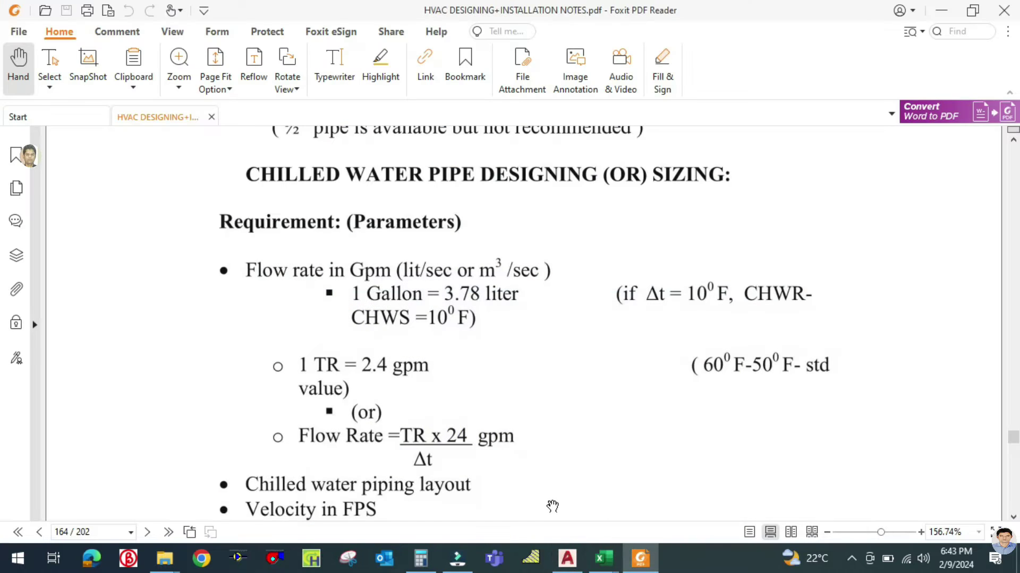
{"action": "left_click", "coordinate": [566, 566]}
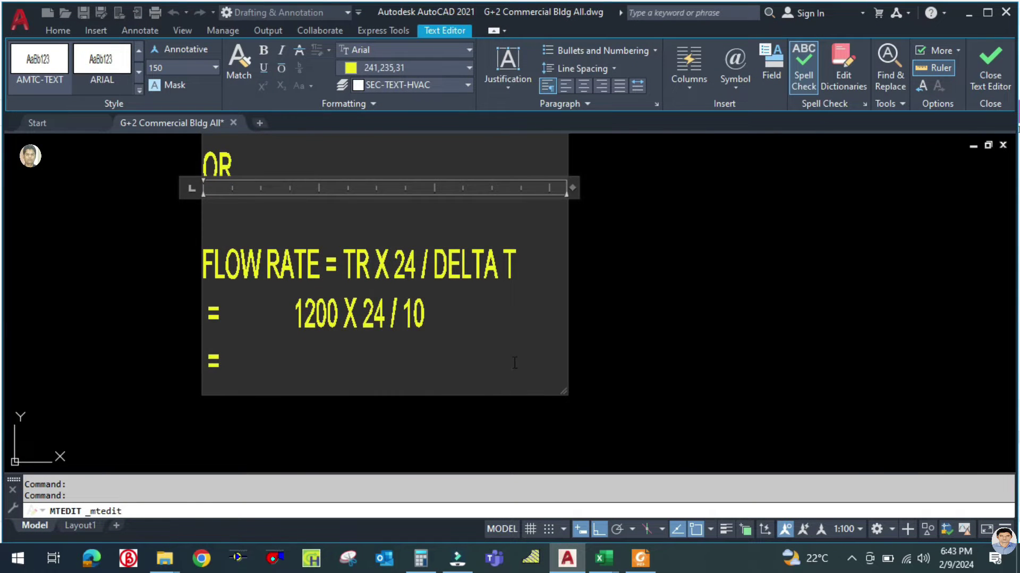
{"action": "scroll", "coordinate": [480, 394], "scroll_direction": "down", "scroll_amount": 8}
{"action": "scroll", "coordinate": [876, 367], "scroll_direction": "up", "scroll_amount": 8}
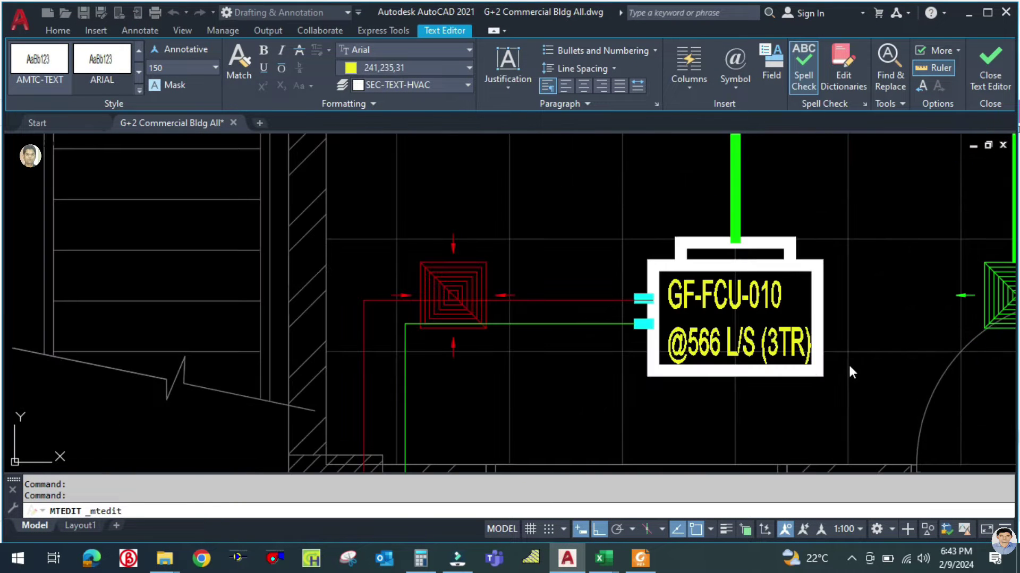
{"action": "scroll", "coordinate": [887, 368], "scroll_direction": "down", "scroll_amount": 4}
{"action": "scroll", "coordinate": [656, 364], "scroll_direction": "down", "scroll_amount": 6}
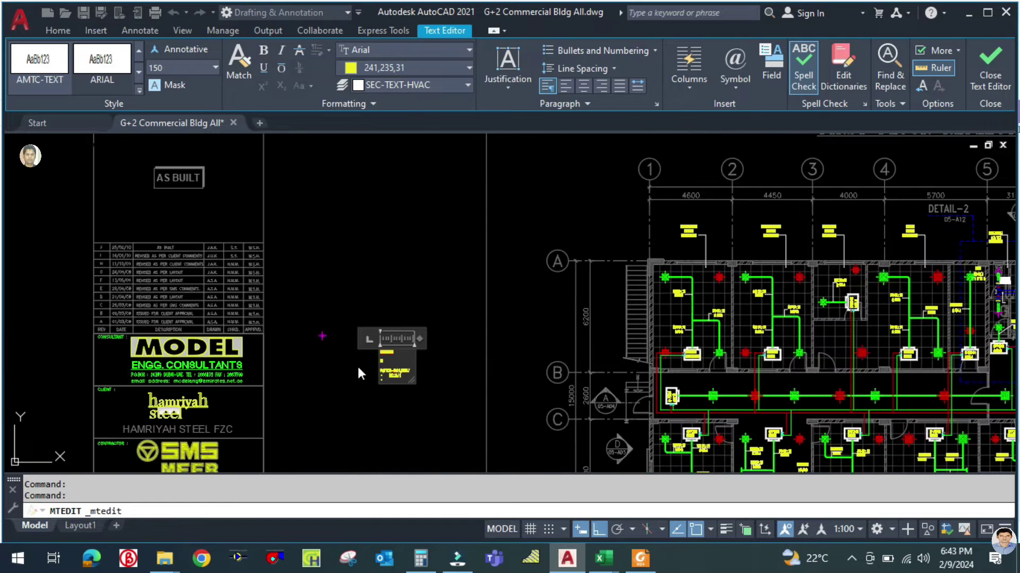
Step: Replace 1200 with 3 in the note's flow rate calculation so it reads "3 X 24 / 10"
{"action": "scroll", "coordinate": [372, 382], "scroll_direction": "up", "scroll_amount": 5}
{"action": "scroll", "coordinate": [370, 406], "scroll_direction": "up", "scroll_amount": 4}
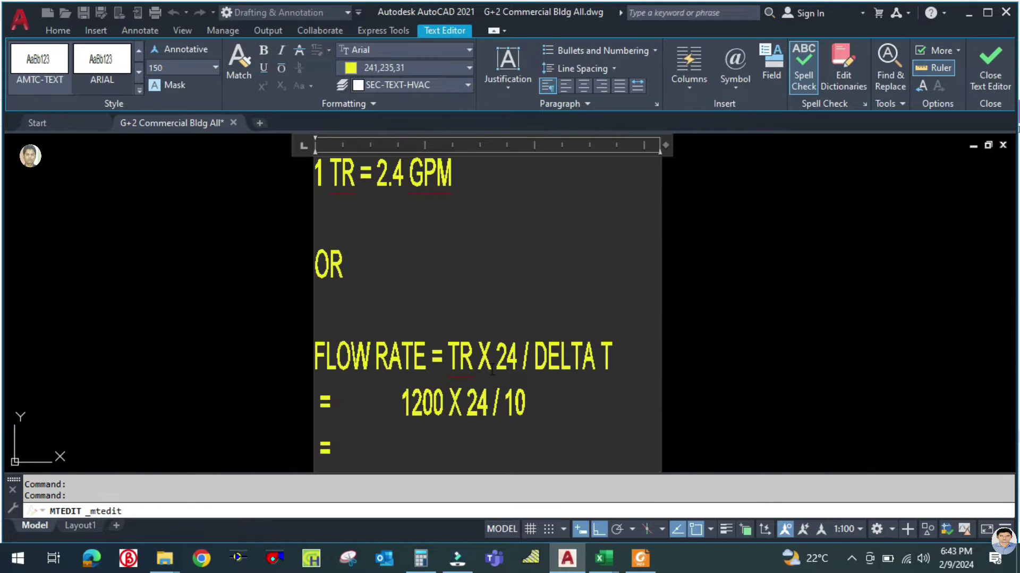
{"action": "key", "text": "BackSpace"}
{"action": "key", "text": "BackSpace"}
{"action": "key", "text": "BackSpace"}
{"action": "key", "text": "BackSpace"}
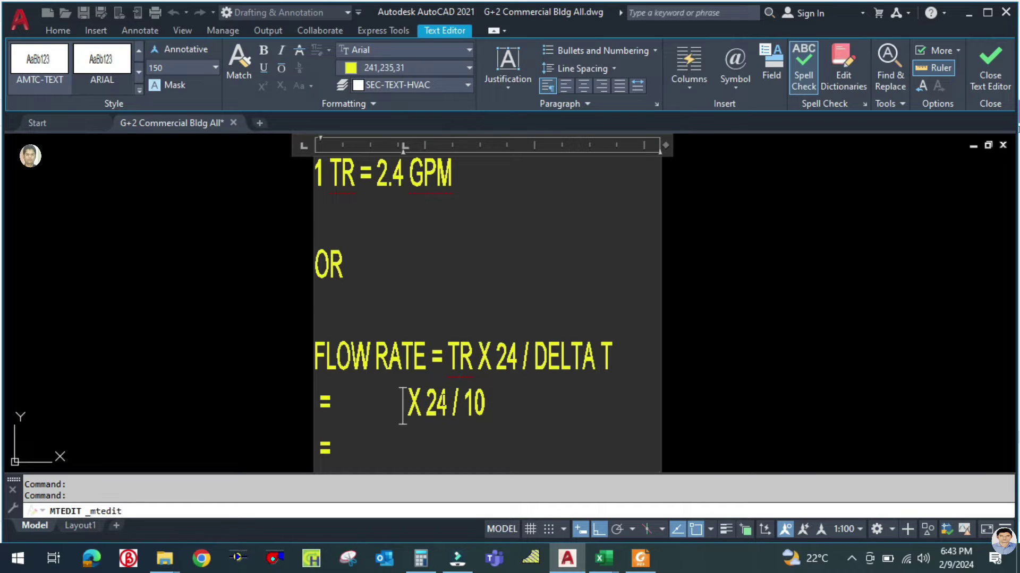
{"action": "scroll", "coordinate": [446, 332], "scroll_direction": "down", "scroll_amount": 2}
{"action": "scroll", "coordinate": [419, 372], "scroll_direction": "up", "scroll_amount": 2}
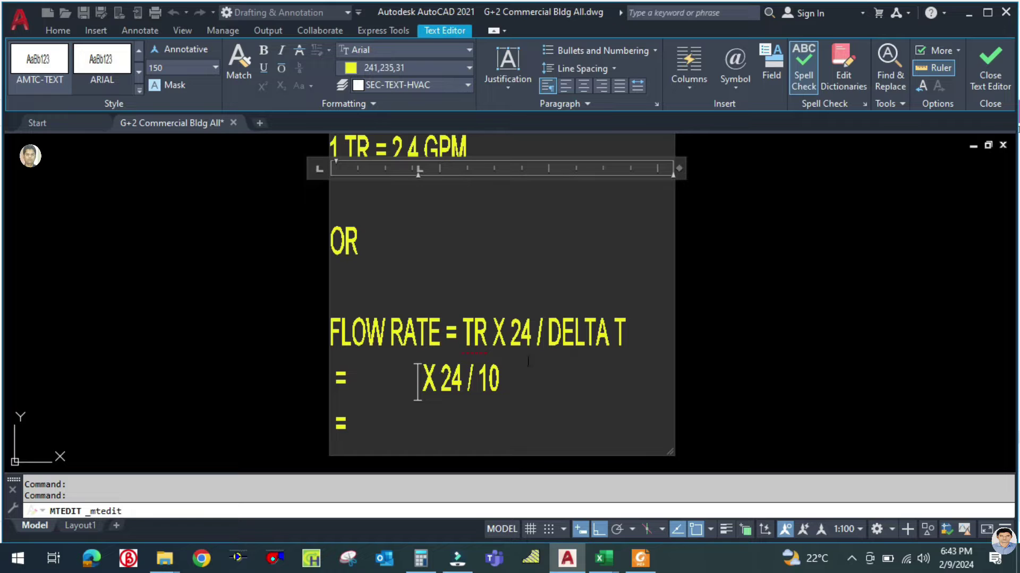
{"action": "type", "text": "3"}
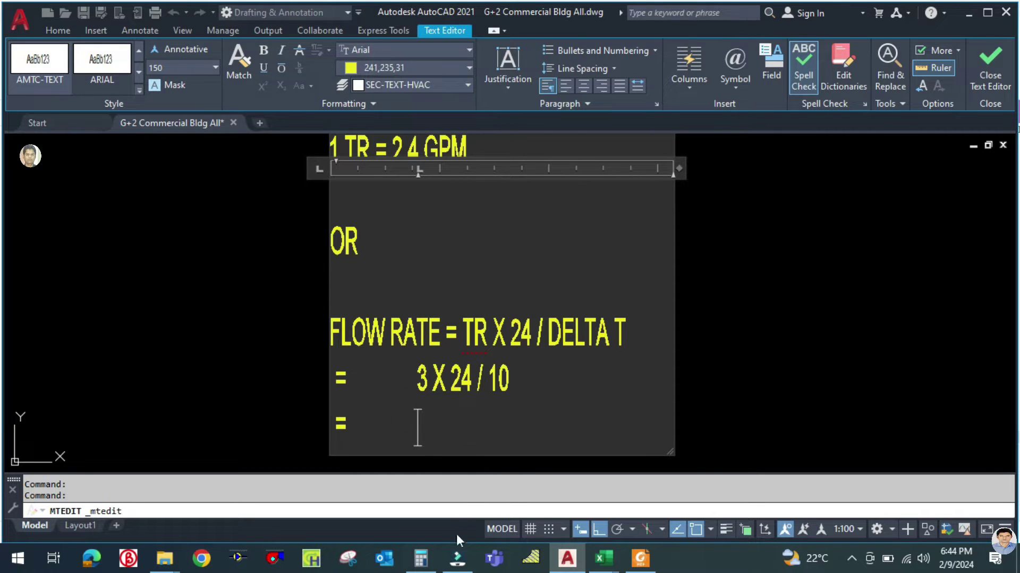
Step: Switch to Calculator and compute 3 × 24 divided by 10
{"action": "left_click", "coordinate": [420, 558]}
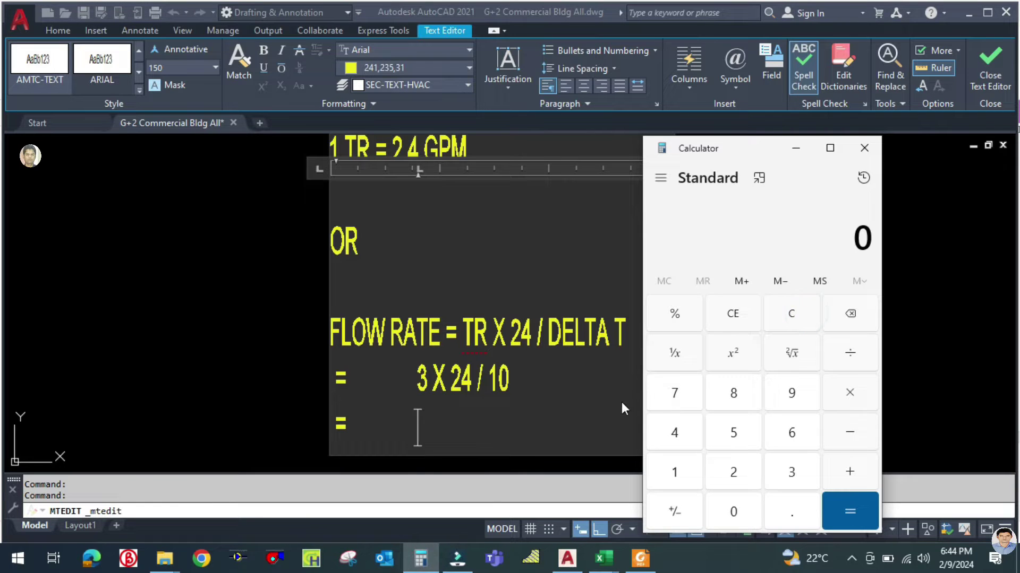
{"action": "key", "text": "3"}
{"action": "key", "text": "asterisk"}
{"action": "key", "text": "2"}
{"action": "key", "text": "4"}
{"action": "key", "text": "Return"}
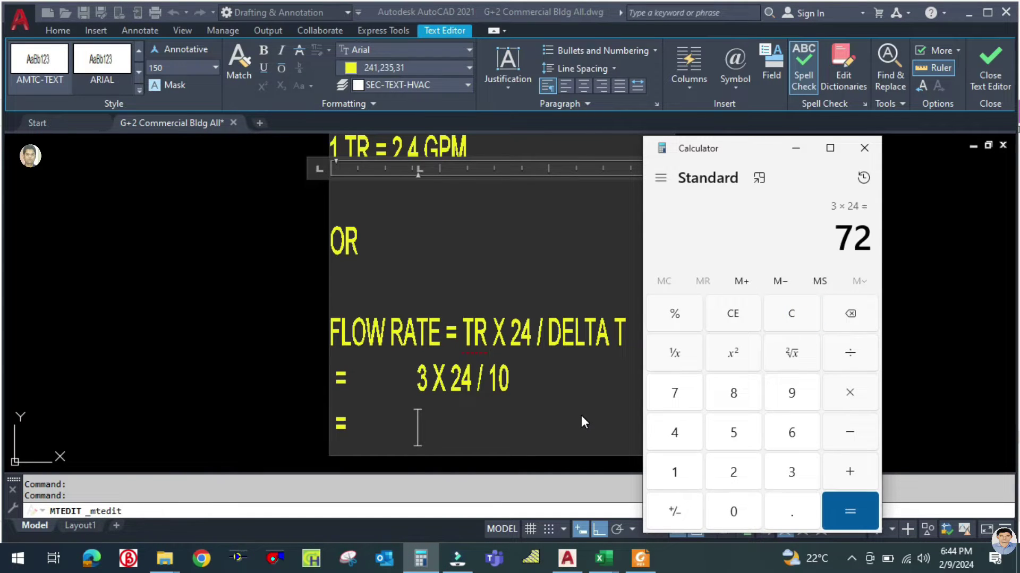
{"action": "key", "text": "slash"}
{"action": "key", "text": "1"}
{"action": "key", "text": "0"}
{"action": "key", "text": "Return"}
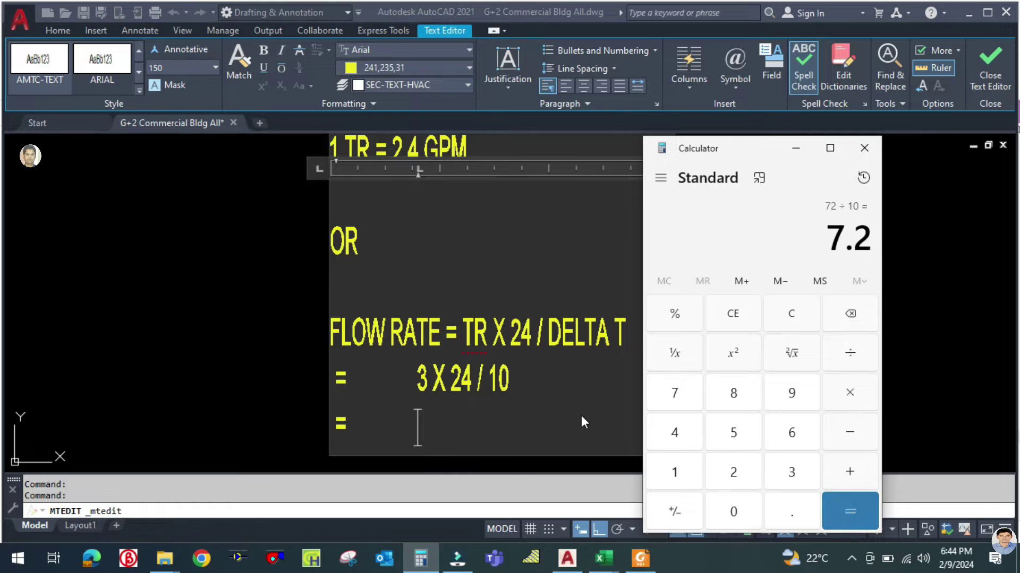
Step: Return to the AutoCAD note and enter "7.2 GPM" as the flow rate result on the last line
{"action": "left_click", "coordinate": [796, 148]}
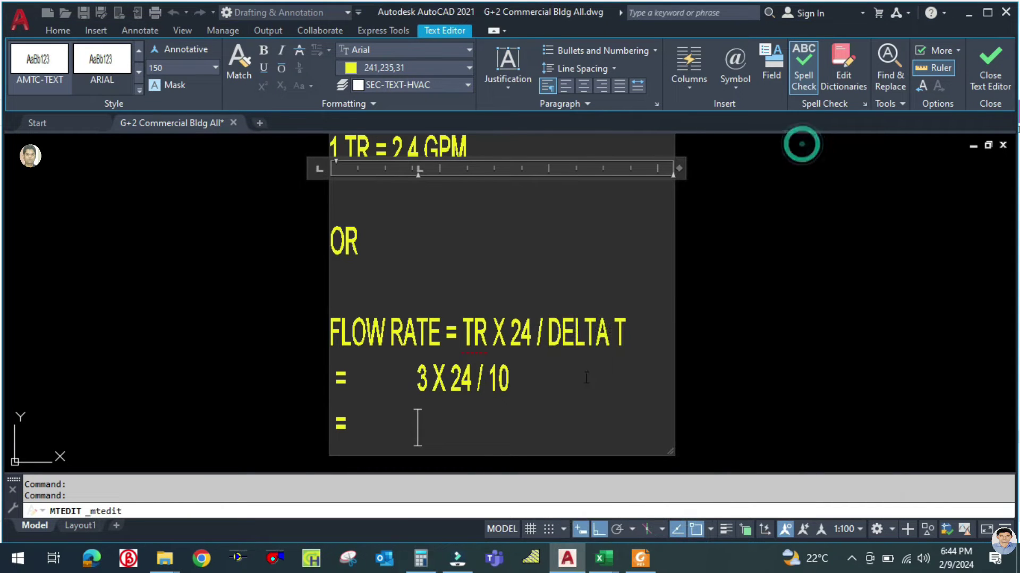
{"action": "type", "text": "7.2"}
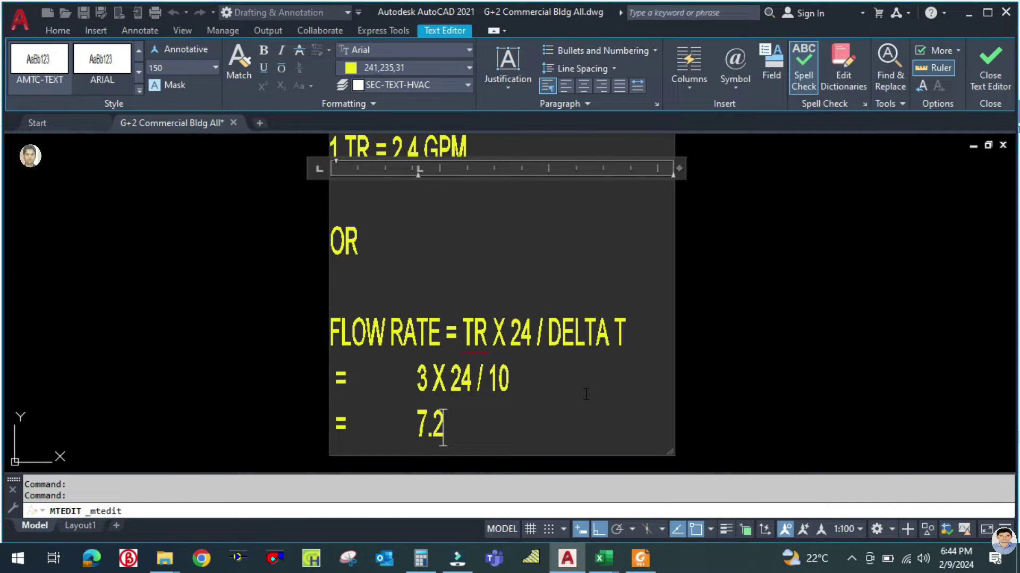
{"action": "type", "text": " GPM"}
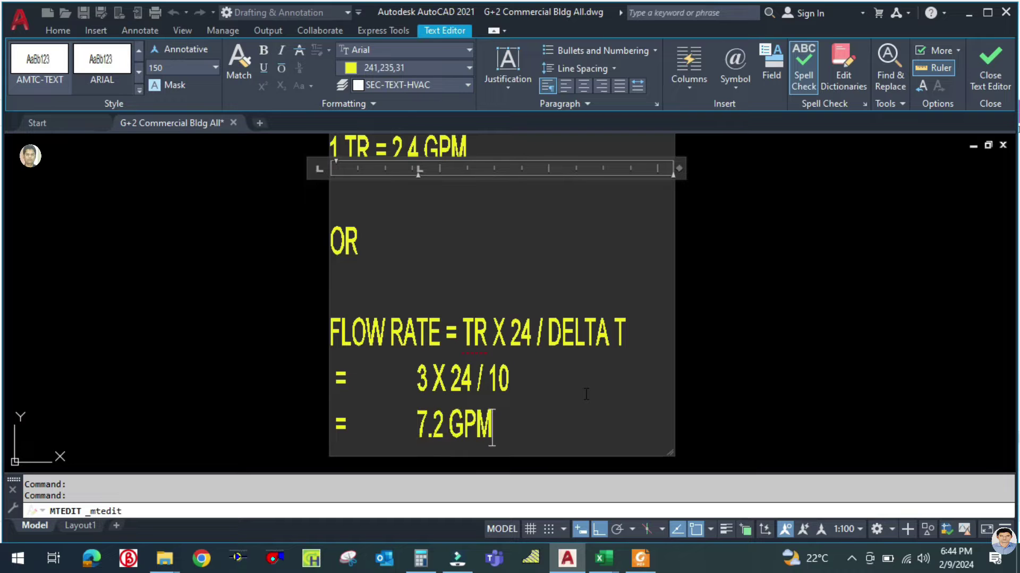
Step: Cross-check the flow rate by multiplying 3 by 2.4 in Calculator, and return to AutoCAD to finish editing the note
{"action": "scroll", "coordinate": [564, 387], "scroll_direction": "down", "scroll_amount": 3}
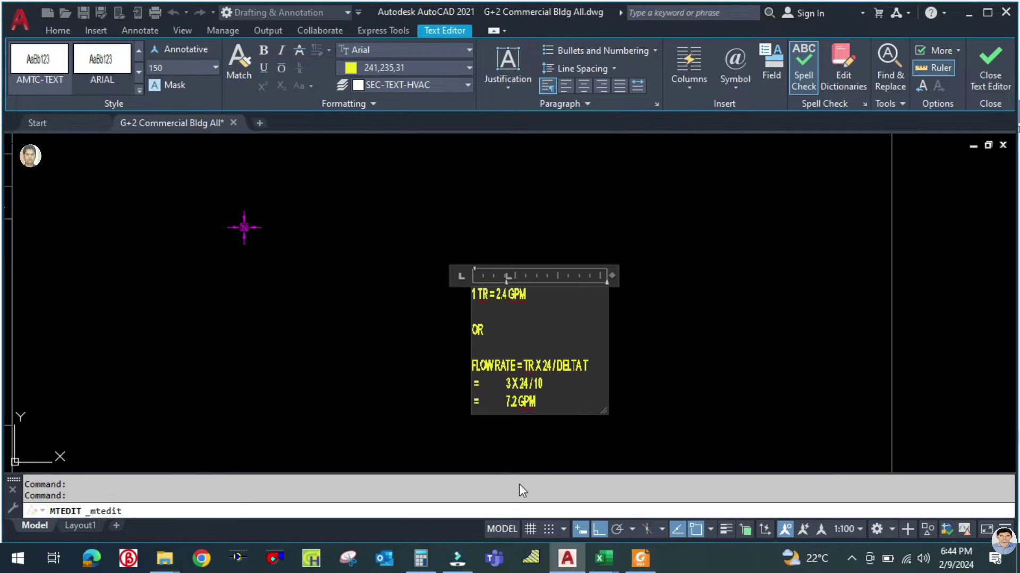
{"action": "left_click", "coordinate": [420, 558]}
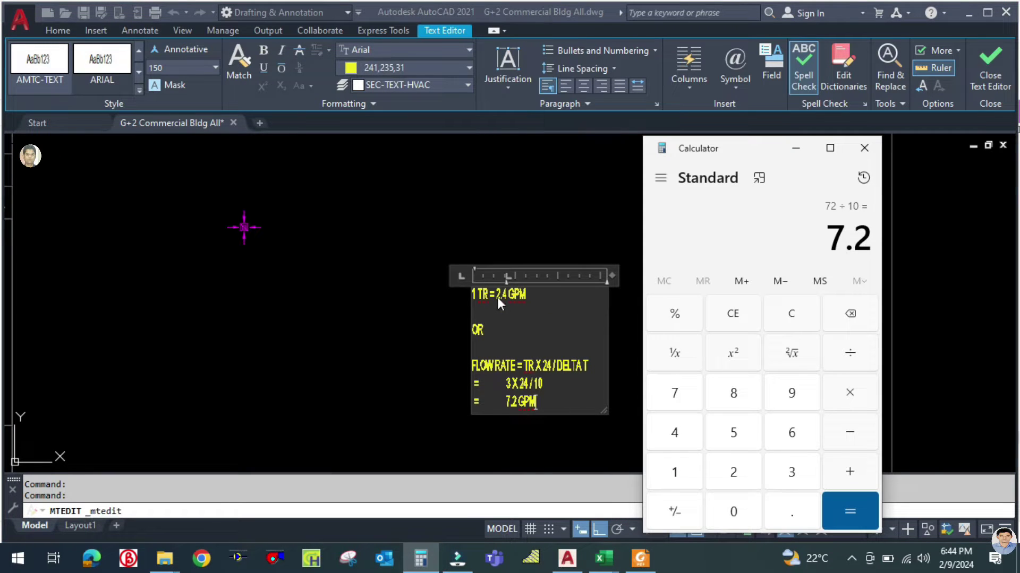
{"action": "left_click", "coordinate": [804, 314]}
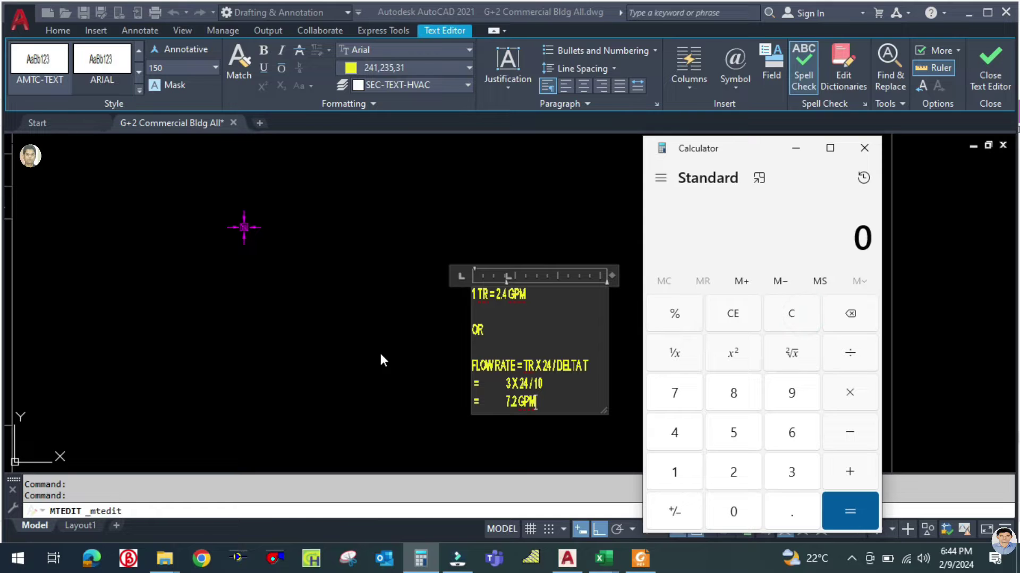
{"action": "key", "text": "3"}
{"action": "type", "text": "2.4"}
{"action": "key", "text": "Return"}
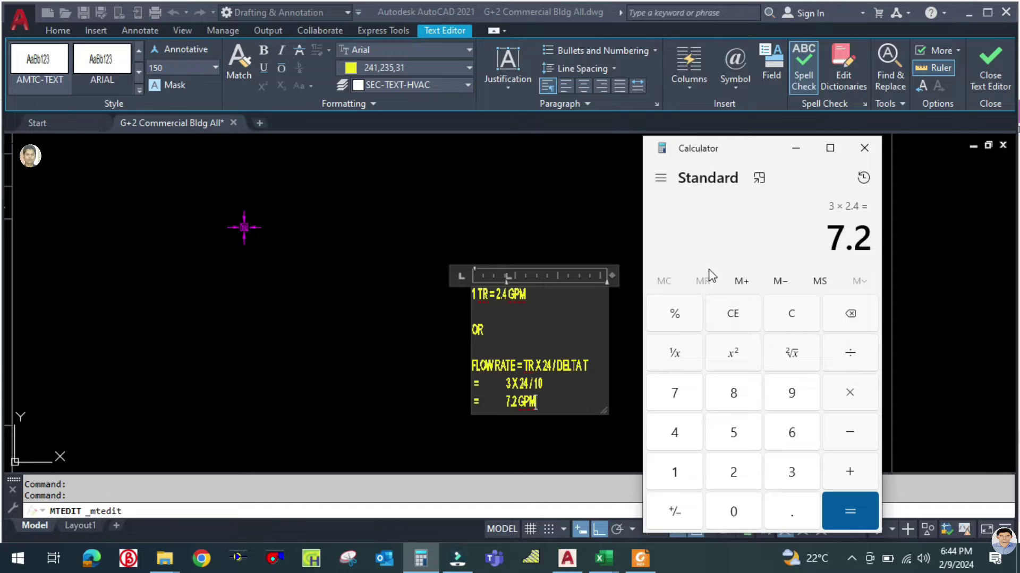
{"action": "left_click", "coordinate": [541, 413]}
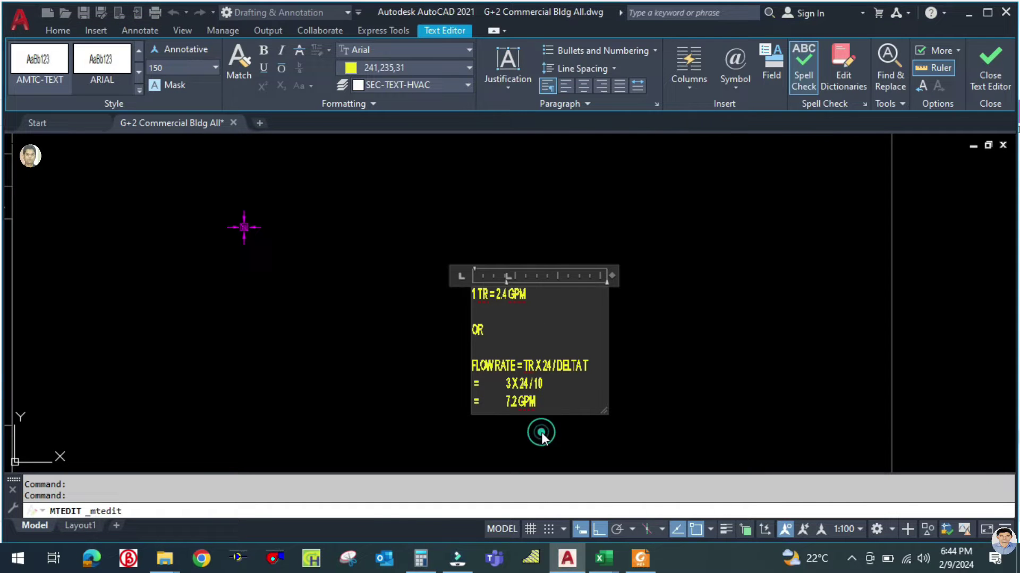
{"action": "left_click", "coordinate": [707, 378]}
Step: Make SEC-TEXT-HVAC, the layer of the yellow HVAC annotation text, the current layer
{"action": "scroll", "coordinate": [407, 357], "scroll_direction": "down", "scroll_amount": 2}
{"action": "scroll", "coordinate": [306, 275], "scroll_direction": "down", "scroll_amount": 3}
{"action": "scroll", "coordinate": [580, 342], "scroll_direction": "up", "scroll_amount": 3}
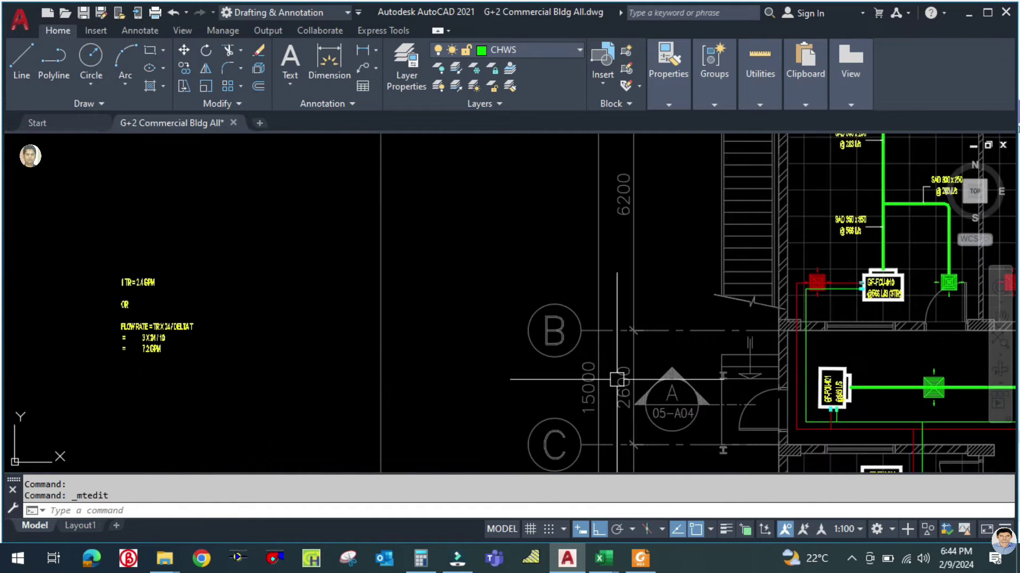
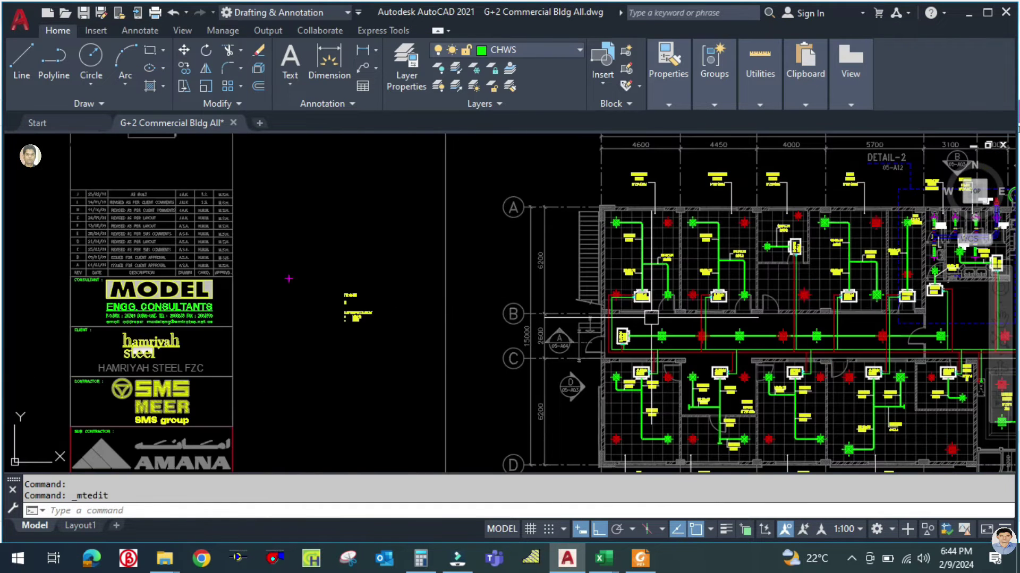
{"action": "scroll", "coordinate": [499, 346], "scroll_direction": "down", "scroll_amount": 3}
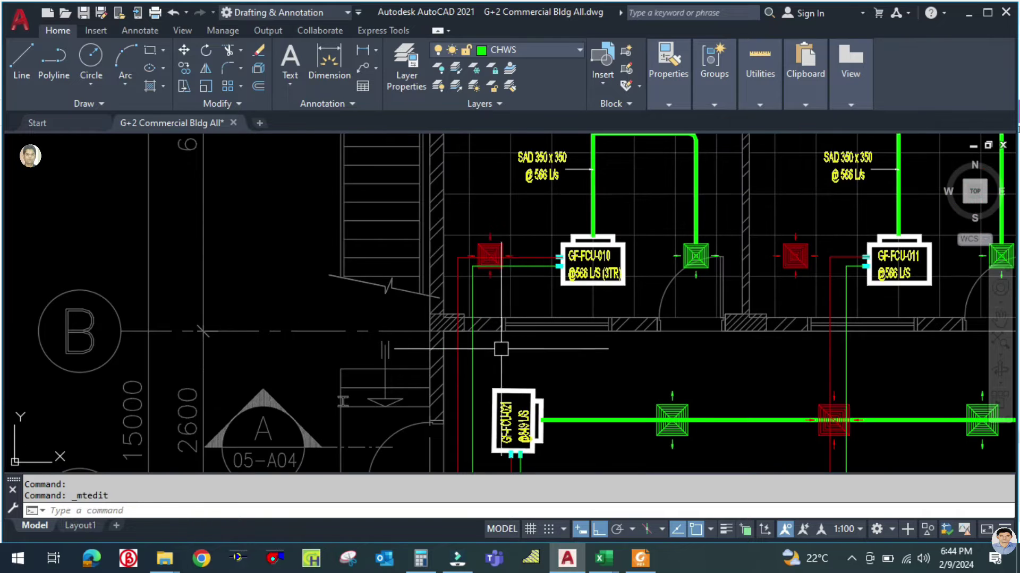
{"action": "scroll", "coordinate": [536, 352], "scroll_direction": "down", "scroll_amount": 2}
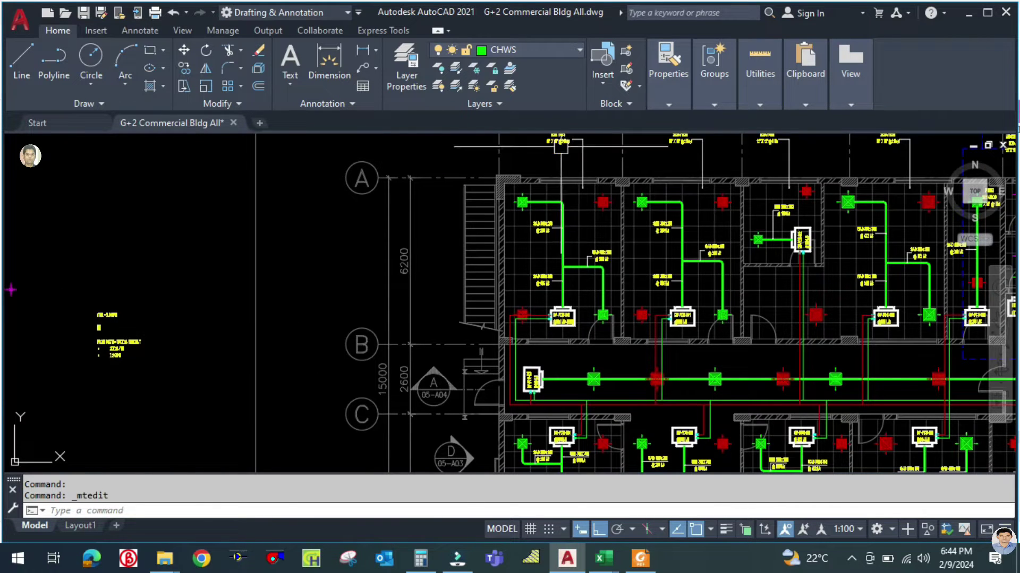
{"action": "scroll", "coordinate": [566, 148], "scroll_direction": "up", "scroll_amount": 5}
{"action": "left_click", "coordinate": [510, 68]}
{"action": "scroll", "coordinate": [611, 307], "scroll_direction": "down", "scroll_amount": 4}
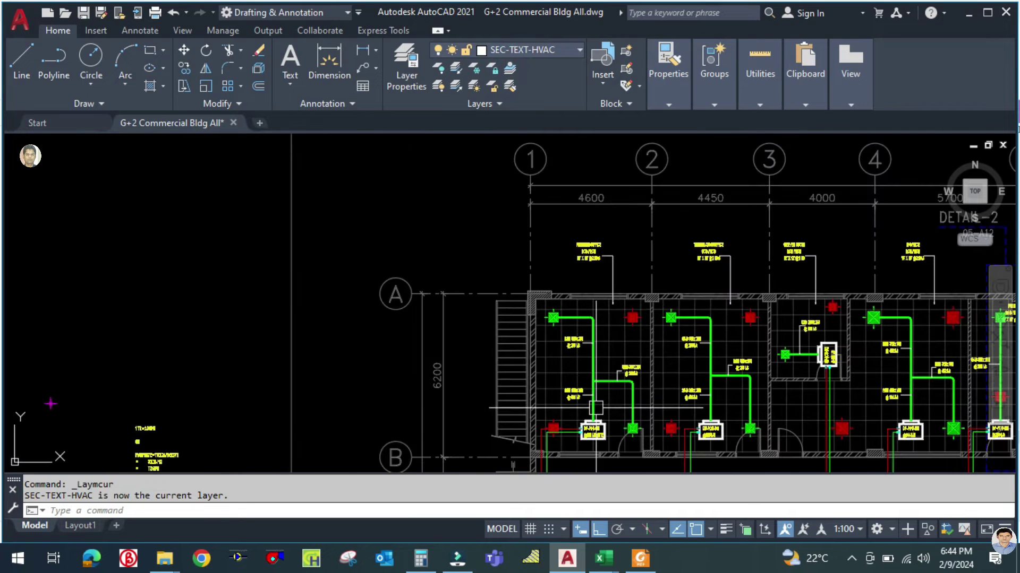
Step: Draw a small horizontal ellipse next to the red and green chilled water pipes, below the GF-FCU-010 unit
{"action": "scroll", "coordinate": [611, 307], "scroll_direction": "up", "scroll_amount": 5}
{"action": "middle_click_drag", "start_coordinate": [542, 440], "coordinate": [610, 291]}
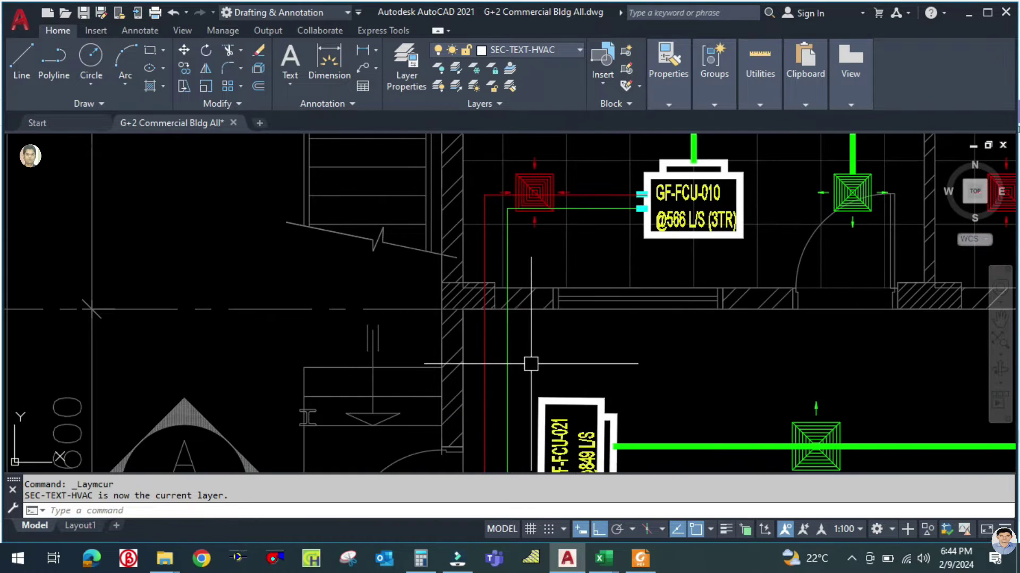
{"action": "type", "text": "el"}
{"action": "key", "text": "Return"}
{"action": "left_click", "coordinate": [548, 364]}
{"action": "left_click", "coordinate": [585, 364]}
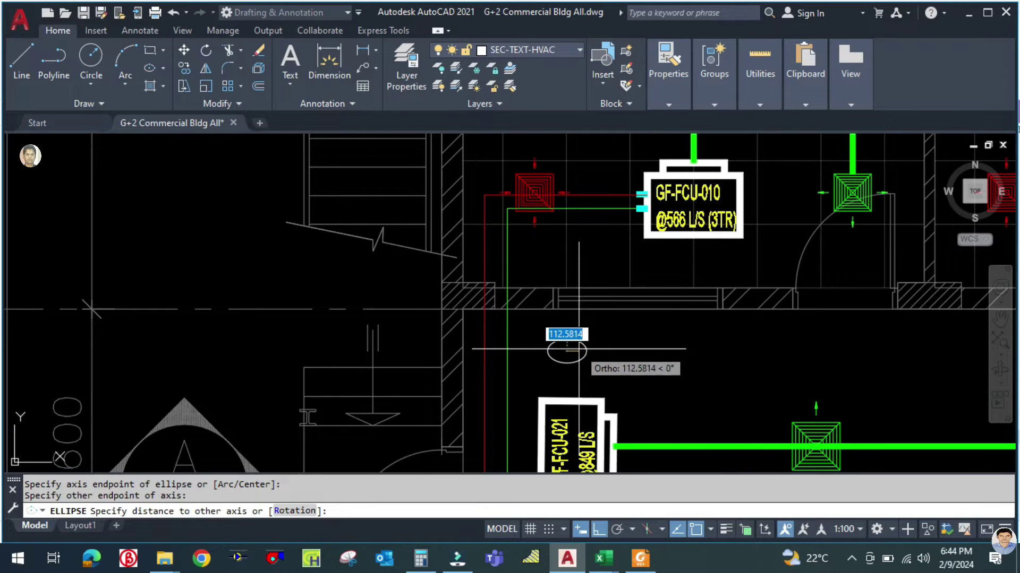
{"action": "left_click", "coordinate": [564, 341]}
{"action": "key", "text": "Escape"}
Step: Move the ellipse sideways so that it encircles both the red and green chilled water pipes
{"action": "scroll", "coordinate": [558, 355], "scroll_direction": "up", "scroll_amount": 4}
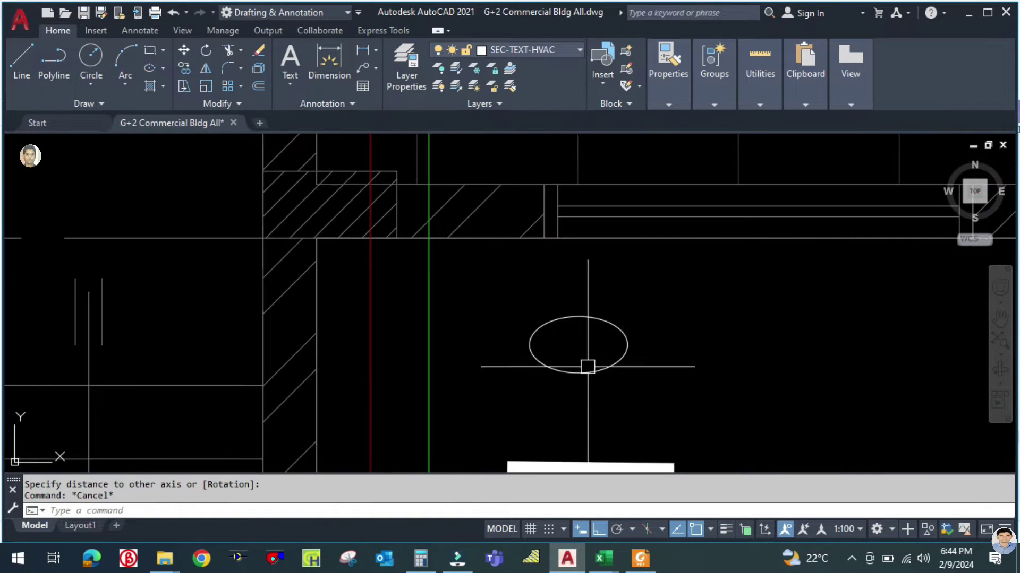
{"action": "type", "text": "m"}
{"action": "key", "text": "Return"}
{"action": "left_click", "coordinate": [622, 356]}
{"action": "scroll", "coordinate": [627, 356], "scroll_direction": "down", "scroll_amount": 4}
{"action": "key", "text": "Return"}
{"action": "left_click", "coordinate": [687, 363]}
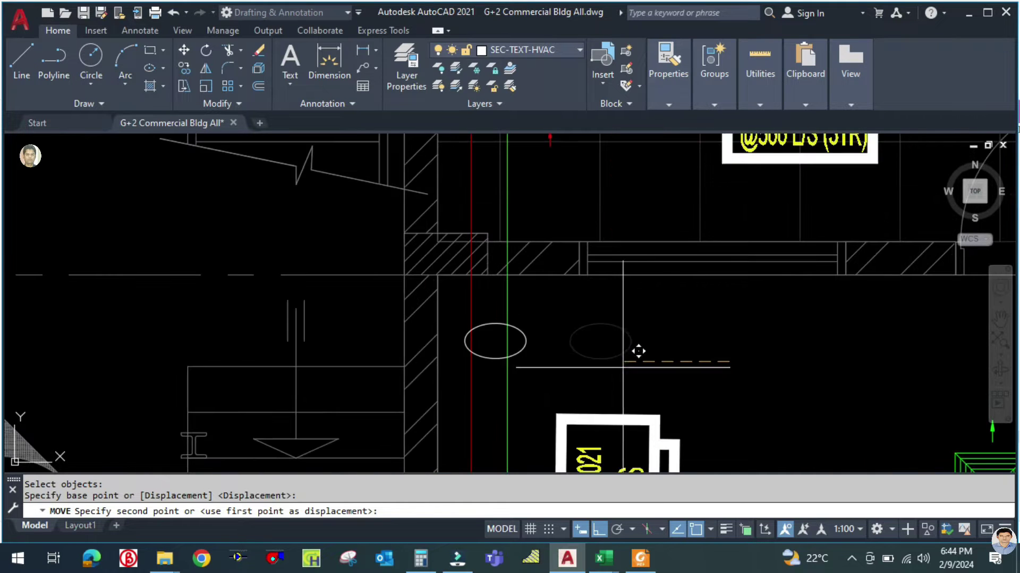
{"action": "scroll", "coordinate": [637, 351], "scroll_direction": "up", "scroll_amount": 2}
{"action": "key", "text": "Escape"}
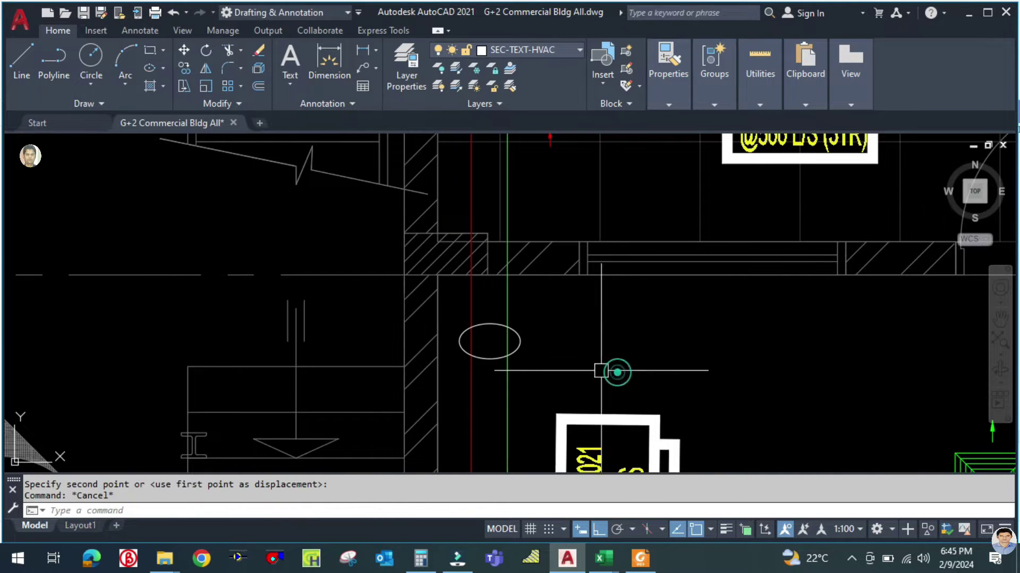
Step: Draw a short horizontal leader line outward from the ellipse's quadrant, away from the two pipes
{"action": "scroll", "coordinate": [614, 371], "scroll_direction": "down", "scroll_amount": 4}
{"action": "scroll", "coordinate": [546, 357], "scroll_direction": "up", "scroll_amount": 3}
{"action": "type", "text": "l"}
{"action": "key", "text": "Return"}
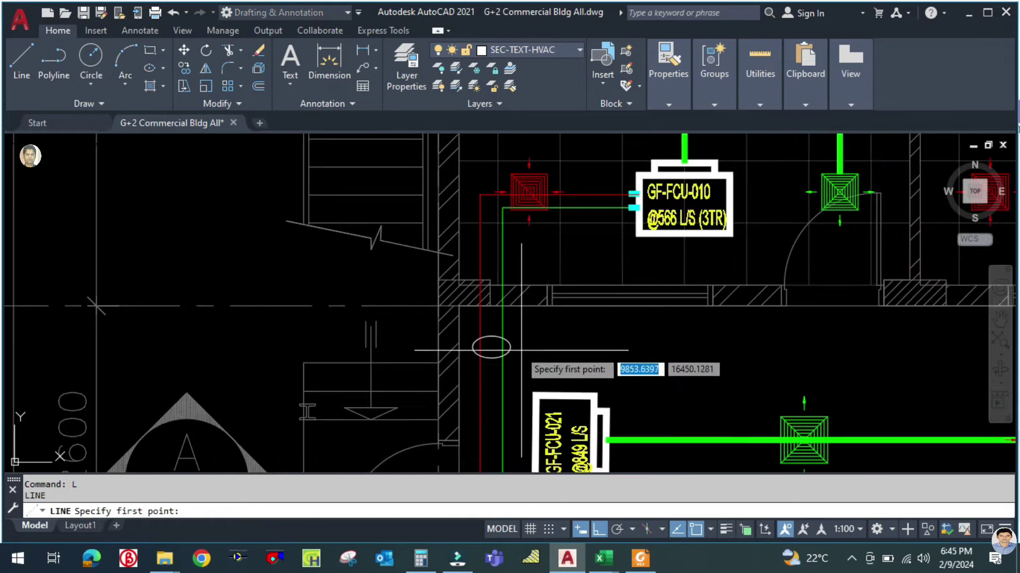
{"action": "left_click", "coordinate": [510, 348]}
{"action": "left_click", "coordinate": [545, 347]}
{"action": "key", "text": "Escape"}
Step: Copy the GF-FCU-010 unit's text label straight down into the space below the wall
{"action": "scroll", "coordinate": [547, 361], "scroll_direction": "down", "scroll_amount": 2}
{"action": "type", "text": "co"}
{"action": "key", "text": "Return"}
{"action": "left_click", "coordinate": [610, 268]}
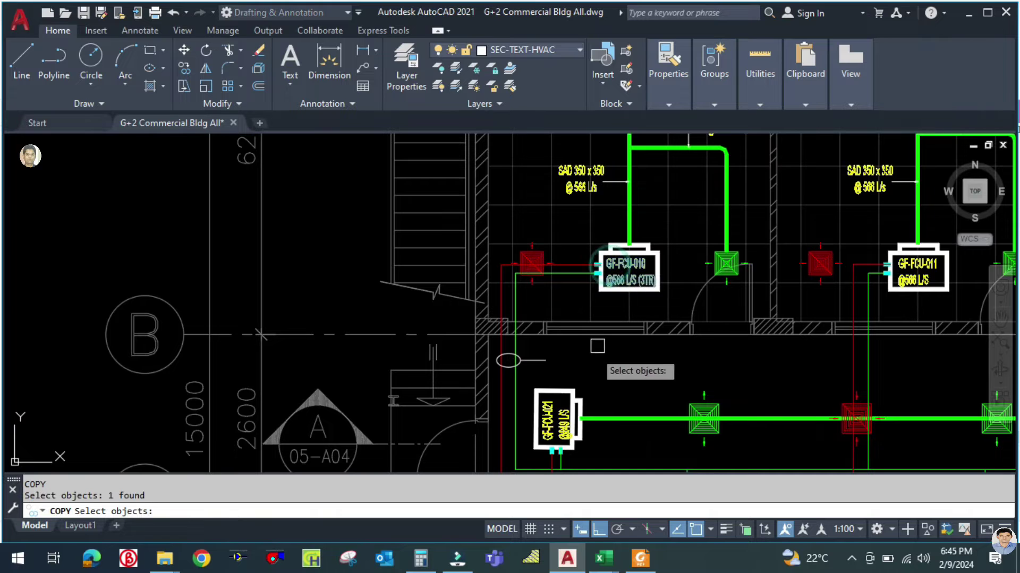
{"action": "key", "text": "Return"}
{"action": "left_click", "coordinate": [339, 251]}
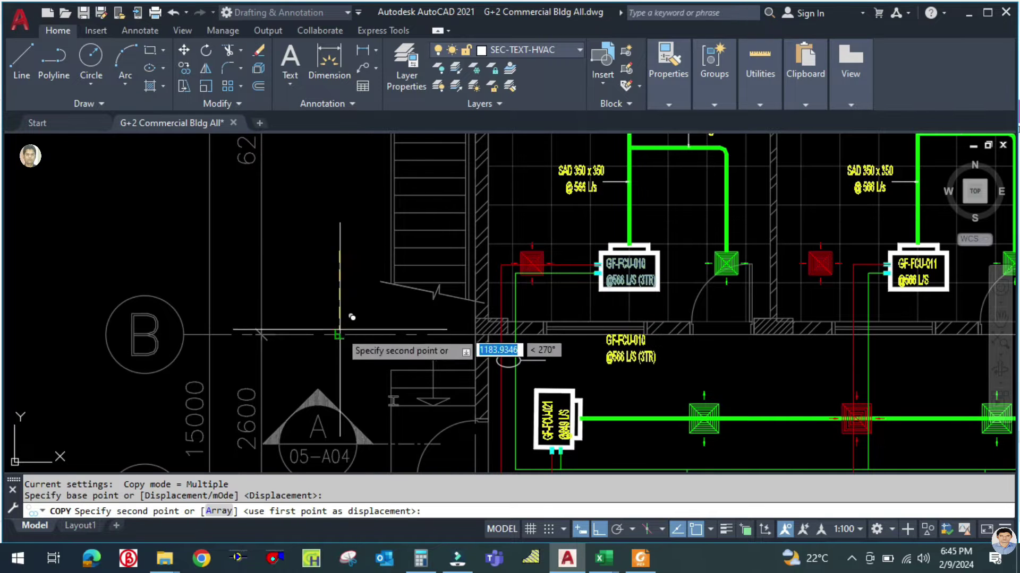
{"action": "left_click", "coordinate": [338, 336]}
{"action": "key", "text": "Escape"}
Step: Move the copied label slightly down and across to the ellipse's leader line
{"action": "scroll", "coordinate": [576, 365], "scroll_direction": "up", "scroll_amount": 4}
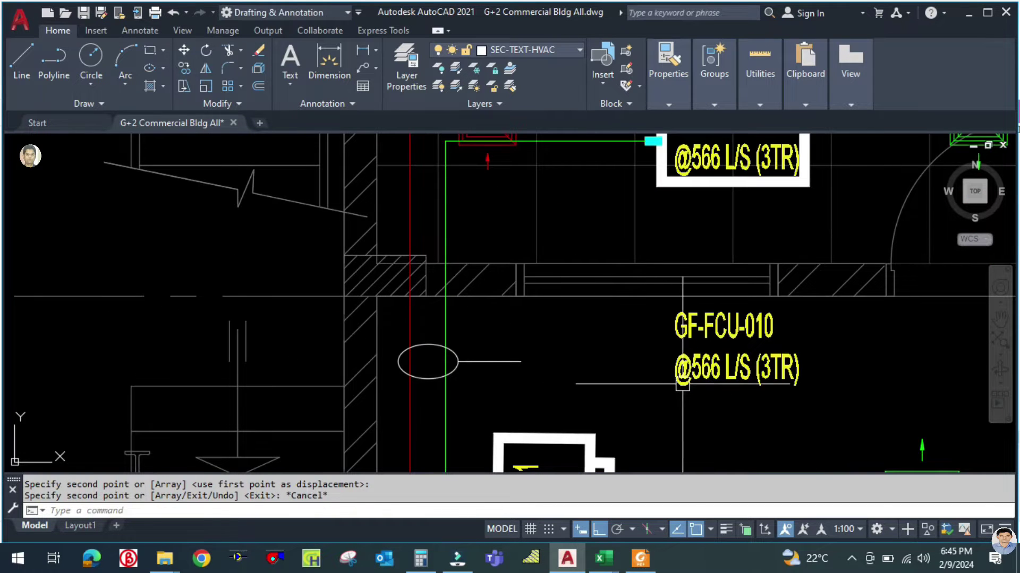
{"action": "type", "text": "m"}
{"action": "key", "text": "Return"}
{"action": "left_click", "coordinate": [788, 366]}
{"action": "key", "text": "Return"}
{"action": "left_click", "coordinate": [818, 362]}
{"action": "left_click", "coordinate": [839, 361]}
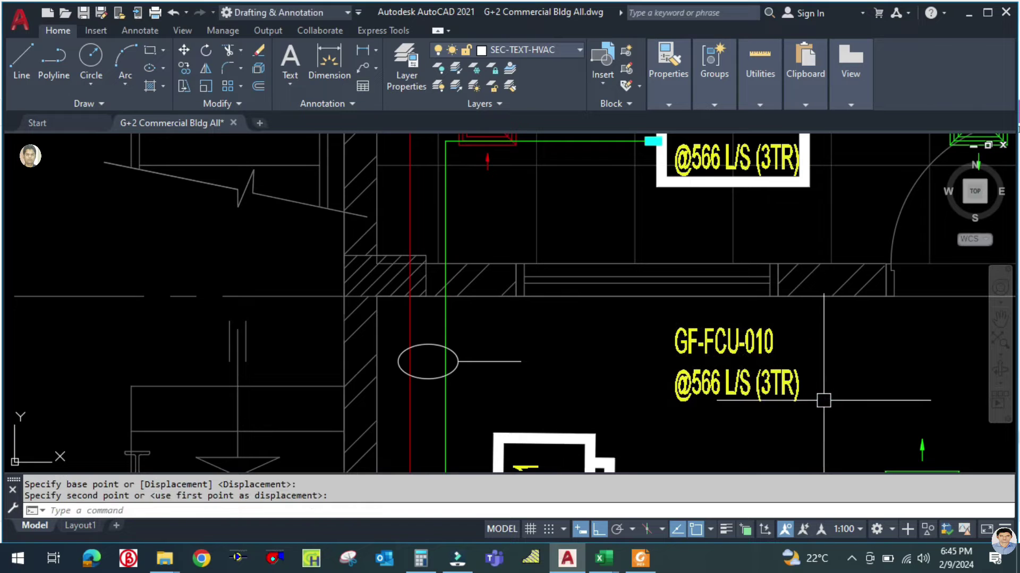
{"action": "type", "text": "m"}
{"action": "key", "text": "Return"}
{"action": "left_click", "coordinate": [775, 388]}
{"action": "key", "text": "Return"}
{"action": "left_click", "coordinate": [882, 363]}
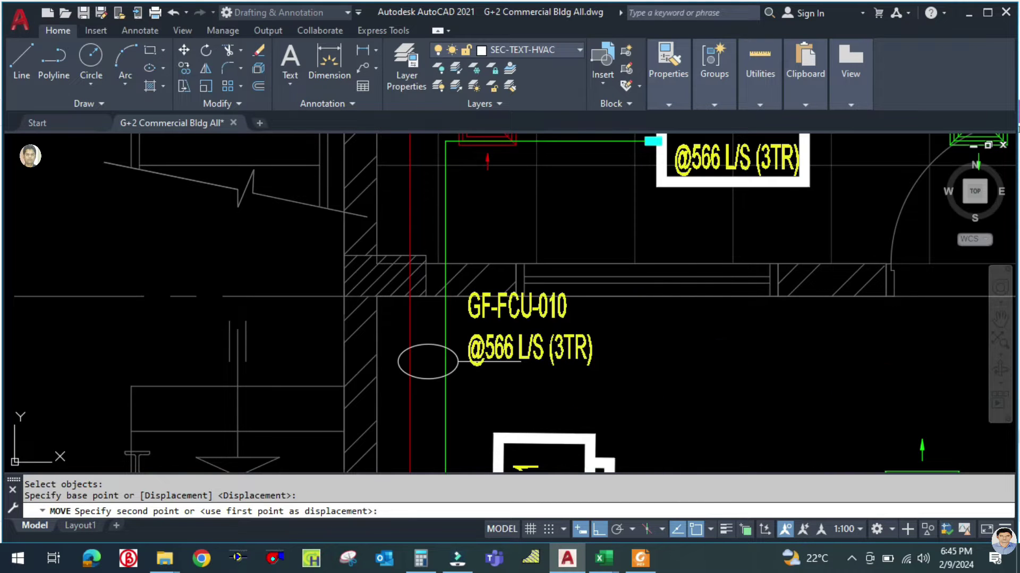
{"action": "left_click", "coordinate": [720, 362]}
Step: Nudge the copied label downward in two moves to bring it level with the leader line
{"action": "type", "text": "m"}
{"action": "key", "text": "Return"}
{"action": "left_click", "coordinate": [625, 353]}
{"action": "key", "text": "Return"}
{"action": "left_click", "coordinate": [625, 353]}
{"action": "left_click", "coordinate": [619, 383]}
{"action": "type", "text": "m"}
{"action": "key", "text": "Return"}
{"action": "left_click", "coordinate": [583, 386]}
{"action": "key", "text": "Return"}
{"action": "left_click", "coordinate": [599, 369]}
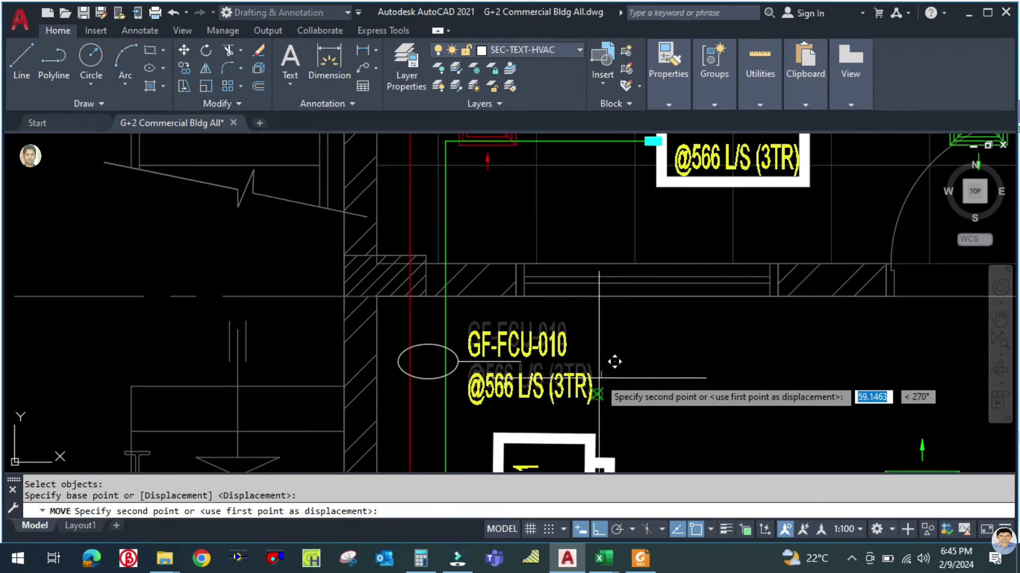
{"action": "left_click", "coordinate": [597, 387]}
Step: Fine-tune the copied label by raising it slightly and shifting it away from the ellipse toward the leader's free end
{"action": "type", "text": "m"}
{"action": "key", "text": "Return"}
{"action": "left_click", "coordinate": [589, 406]}
{"action": "key", "text": "Return"}
{"action": "left_click", "coordinate": [674, 396]}
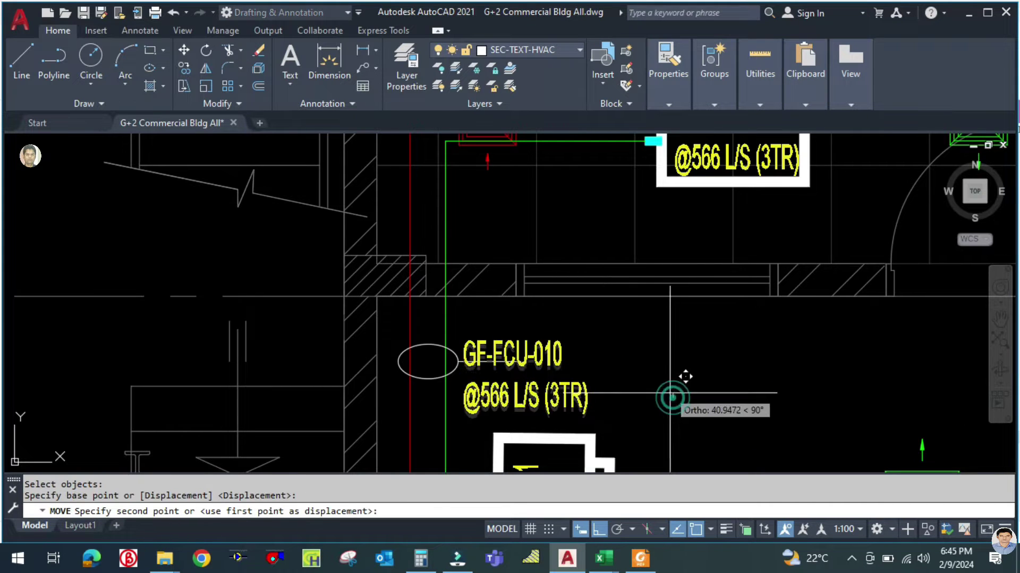
{"action": "left_click", "coordinate": [666, 376]}
{"action": "type", "text": "m"}
{"action": "key", "text": "Return"}
{"action": "left_click", "coordinate": [571, 387]}
{"action": "key", "text": "Return"}
{"action": "left_click", "coordinate": [755, 366]}
{"action": "left_click", "coordinate": [782, 366]}
{"action": "key", "text": "Escape"}
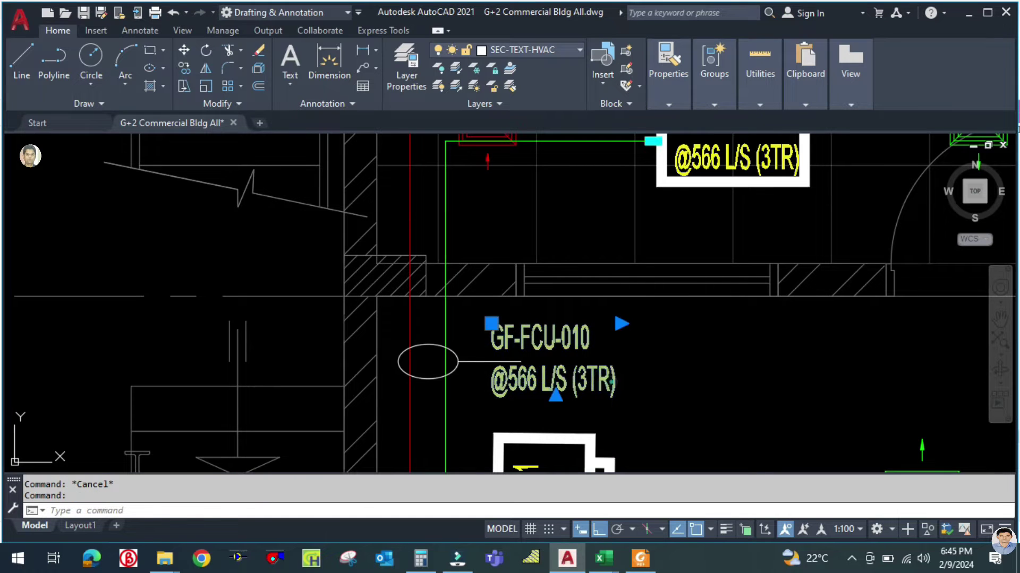
Step: Replace the copied label's text with "CWSR" and keep its text editing open
{"action": "double_click", "coordinate": [617, 383]}
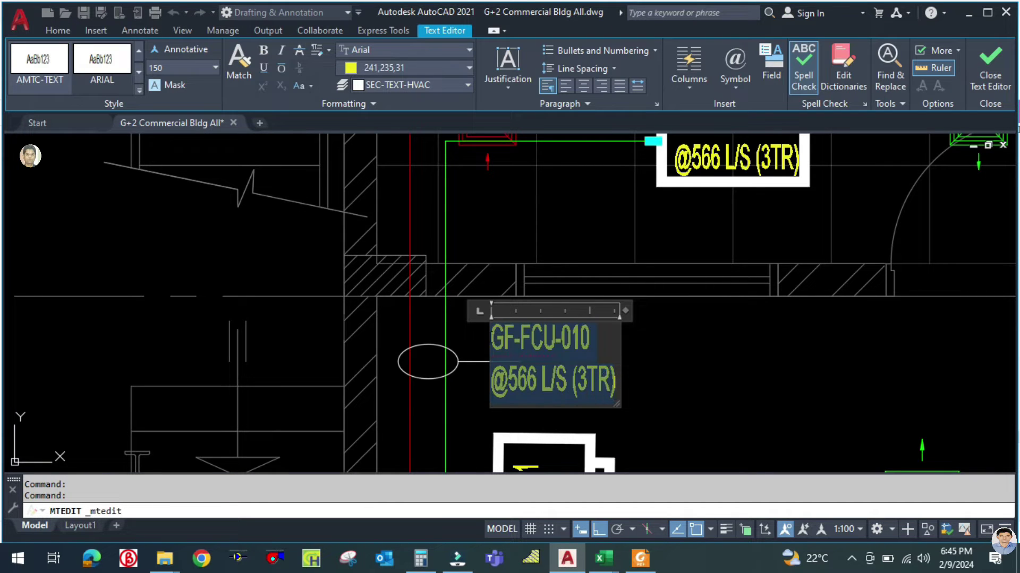
{"action": "type", "text": "CH"}
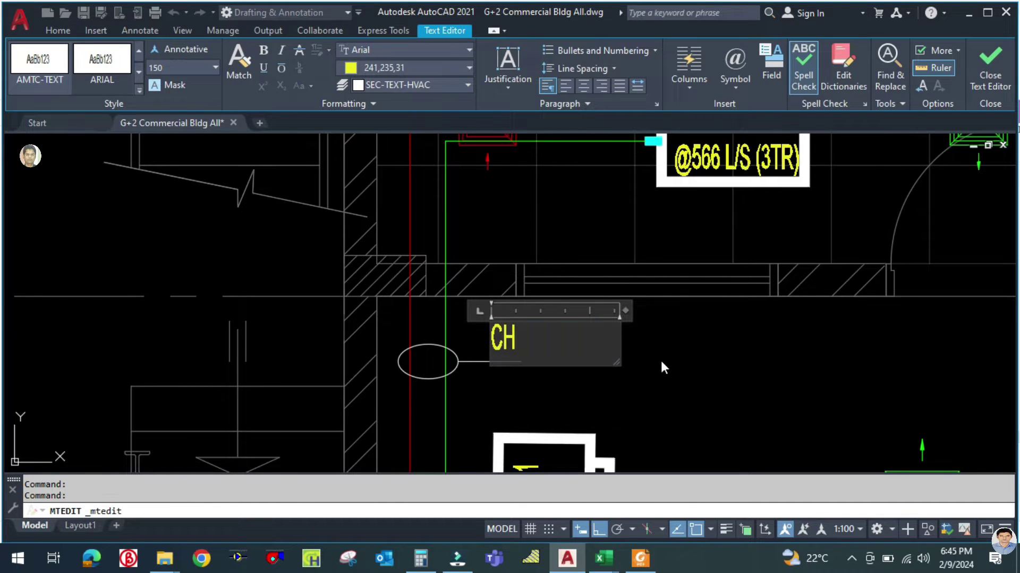
{"action": "type", "text": "SR"}
{"action": "key", "text": "BackSpace"}
{"action": "key", "text": "BackSpace"}
{"action": "key", "text": "BackSpace"}
{"action": "type", "text": "WSR"}
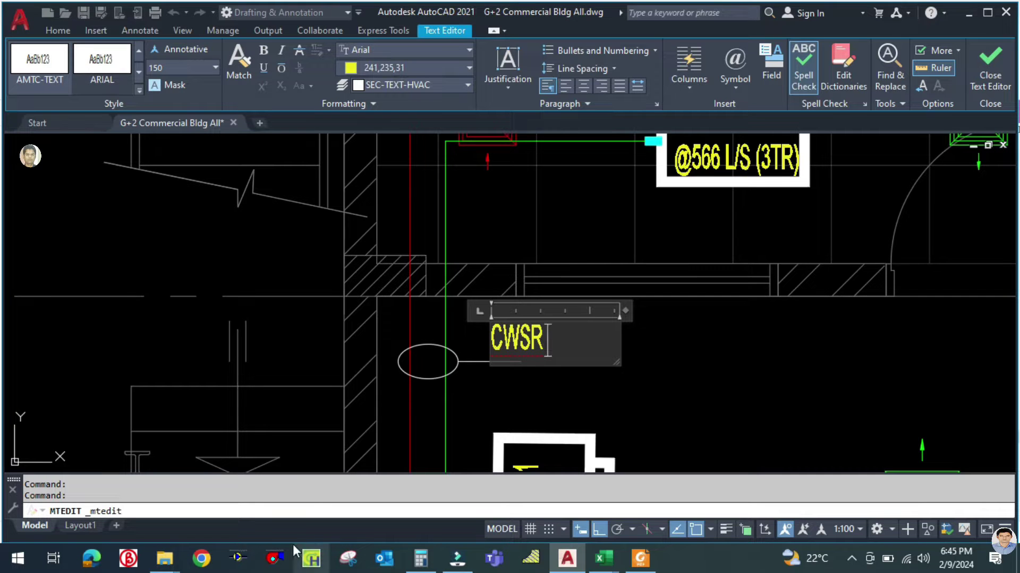
Step: Switch to the HVAC design notes PDF and look up the velocity and friction conditions for chilled water pipe sizing
{"action": "left_click", "coordinate": [637, 562]}
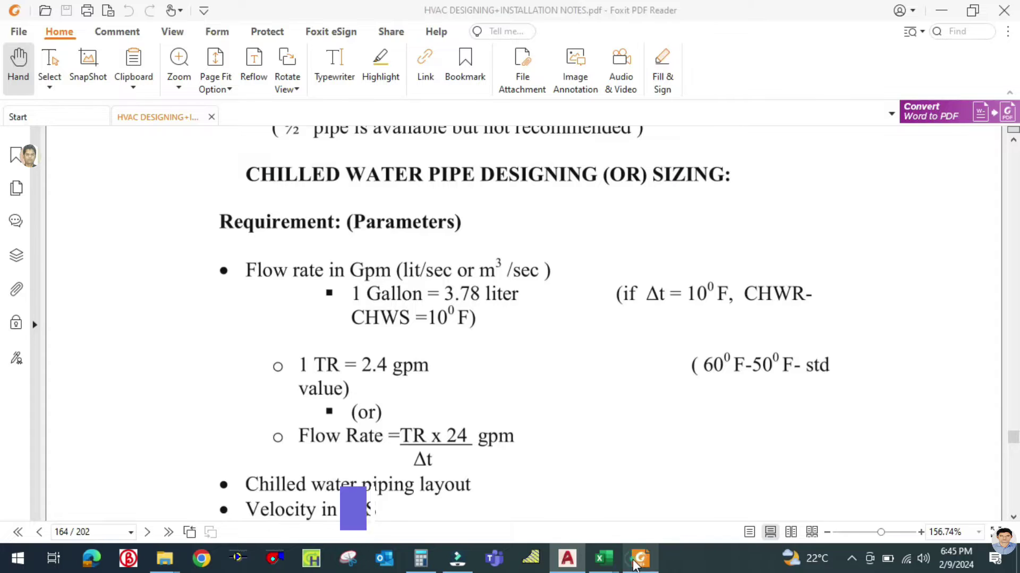
{"action": "scroll", "coordinate": [602, 331], "scroll_direction": "down", "scroll_amount": 15}
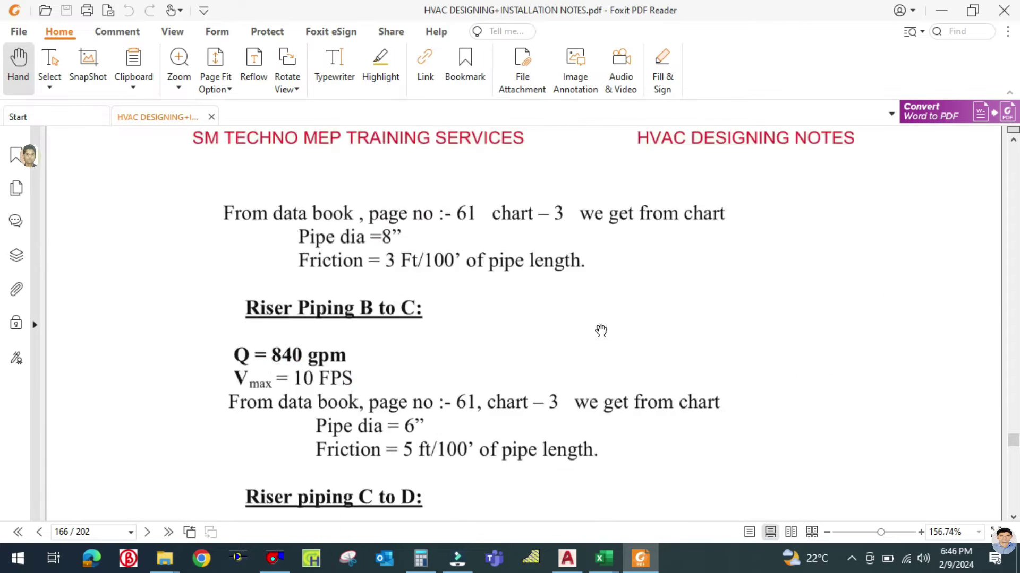
{"action": "scroll", "coordinate": [602, 331], "scroll_direction": "down", "scroll_amount": 10}
{"action": "scroll", "coordinate": [563, 339], "scroll_direction": "down", "scroll_amount": 2, "text": "ctrl"}
{"action": "scroll", "coordinate": [562, 338], "scroll_direction": "down", "scroll_amount": 12}
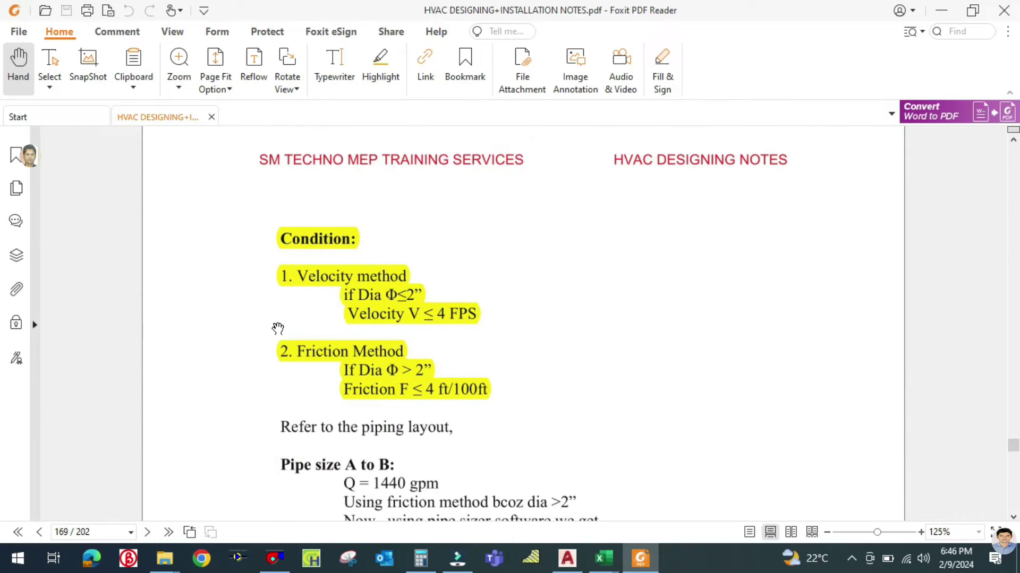
{"action": "scroll", "coordinate": [277, 328], "scroll_direction": "up", "scroll_amount": 2, "text": "ctrl"}
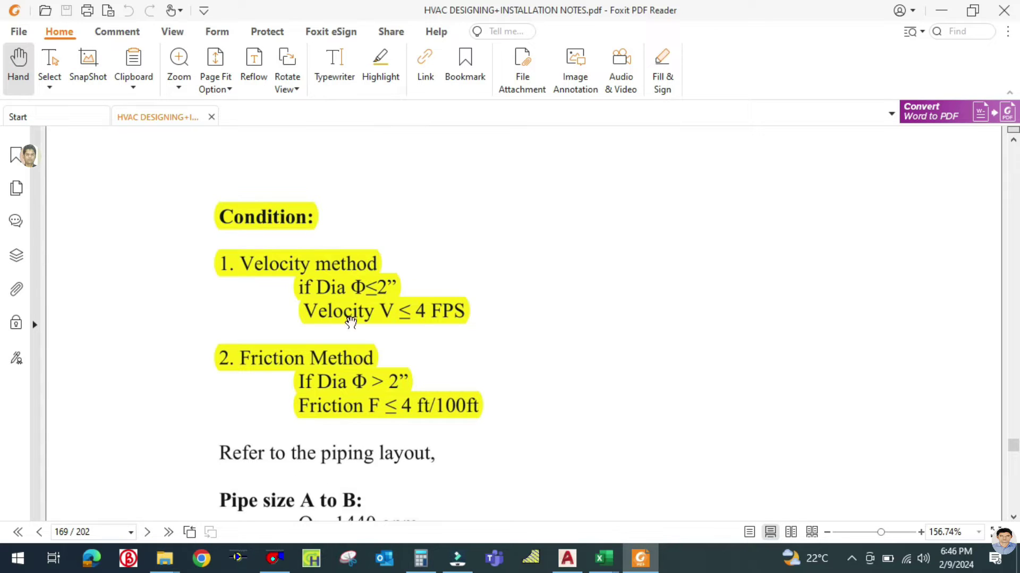
Step: Switch to McQuay PipeSizer over the AutoCAD drawing and choose Sch 40 Steel pipe with 50°F Water
{"action": "left_click", "coordinate": [274, 559]}
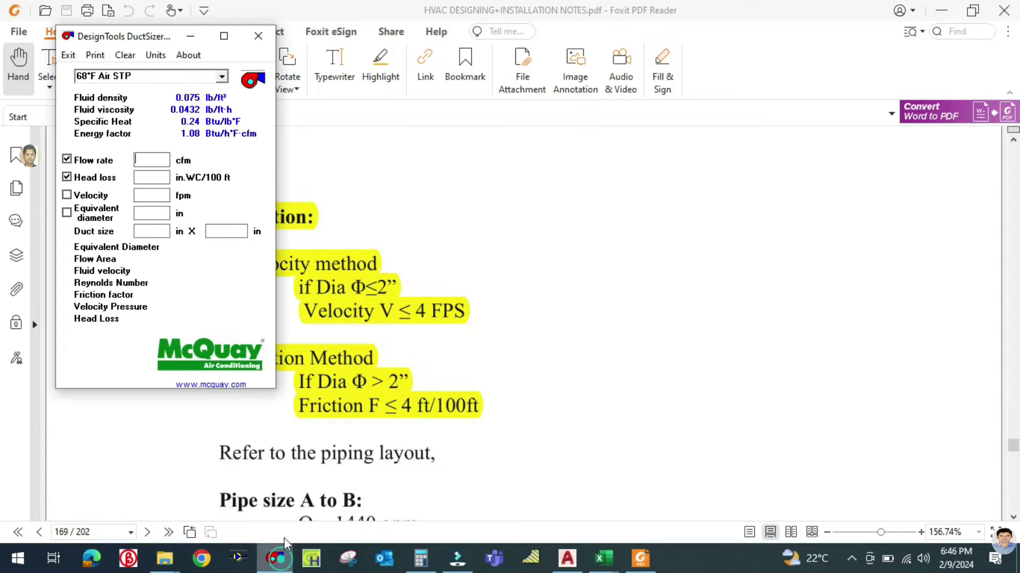
{"action": "left_click", "coordinate": [258, 36]}
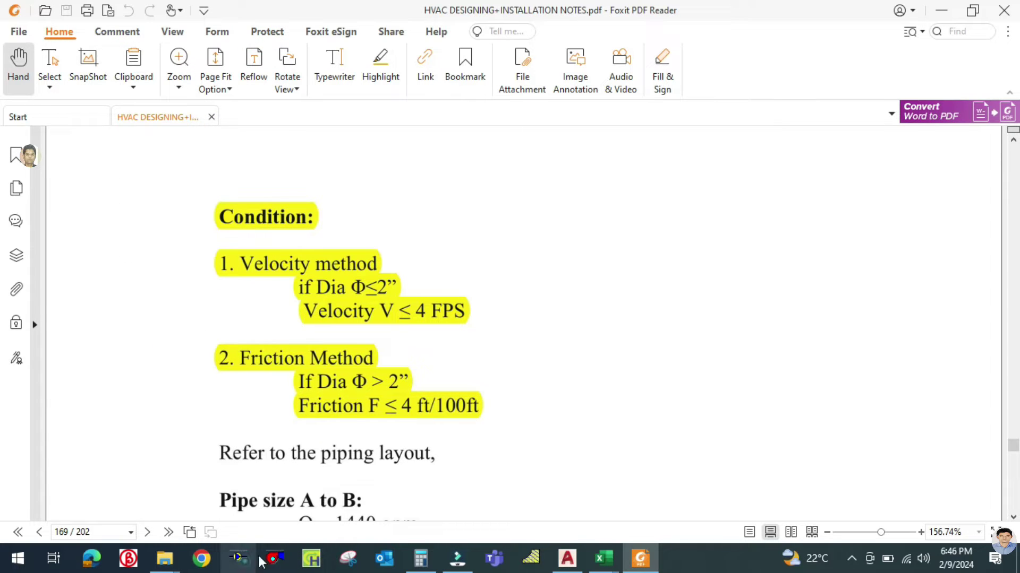
{"action": "left_click", "coordinate": [567, 560]}
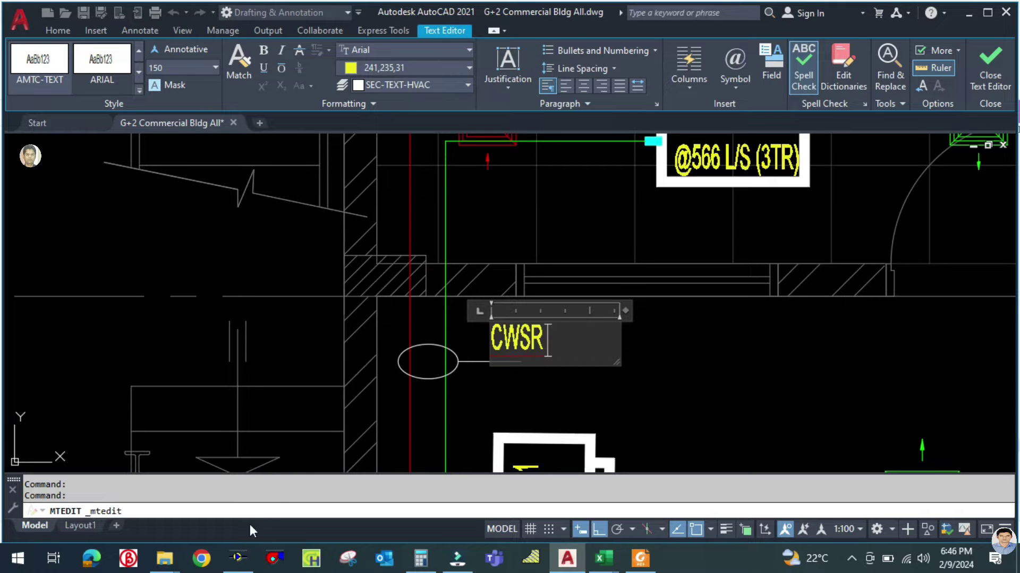
{"action": "left_click", "coordinate": [245, 560]}
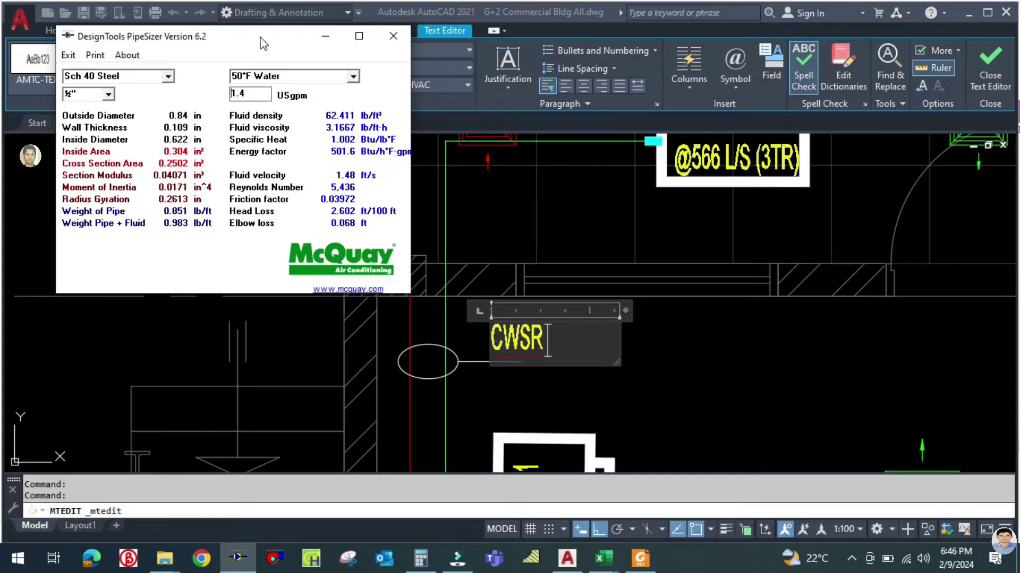
{"action": "left_click_drag", "start_coordinate": [264, 43], "coordinate": [283, 64]}
{"action": "left_click", "coordinate": [186, 98]}
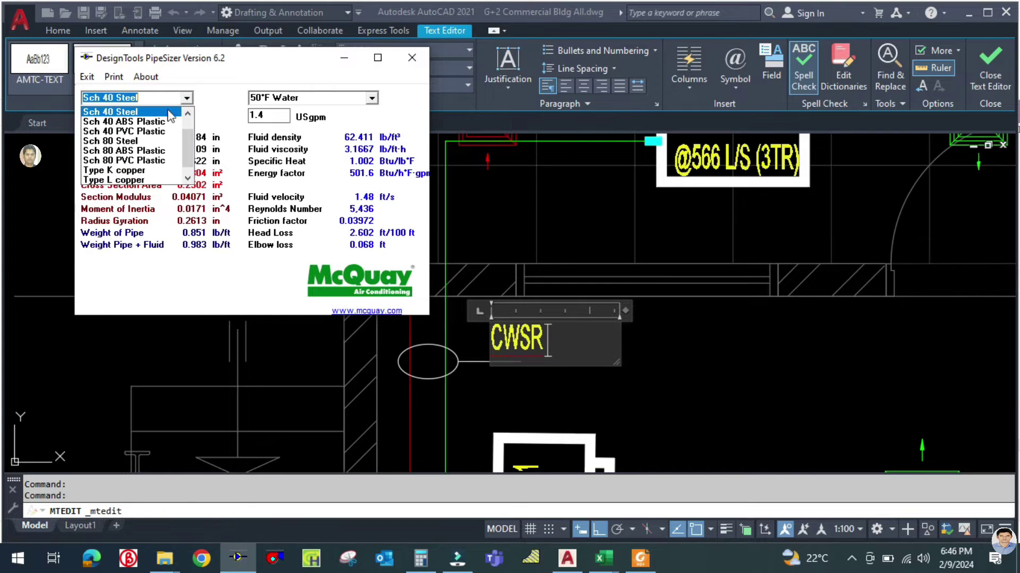
{"action": "left_click", "coordinate": [126, 112]}
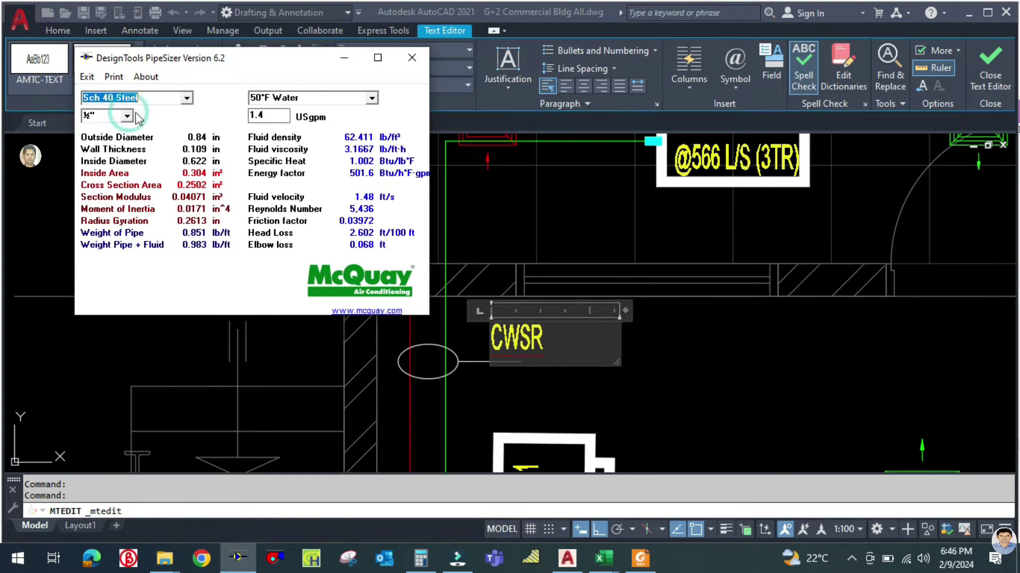
{"action": "left_click", "coordinate": [372, 98]}
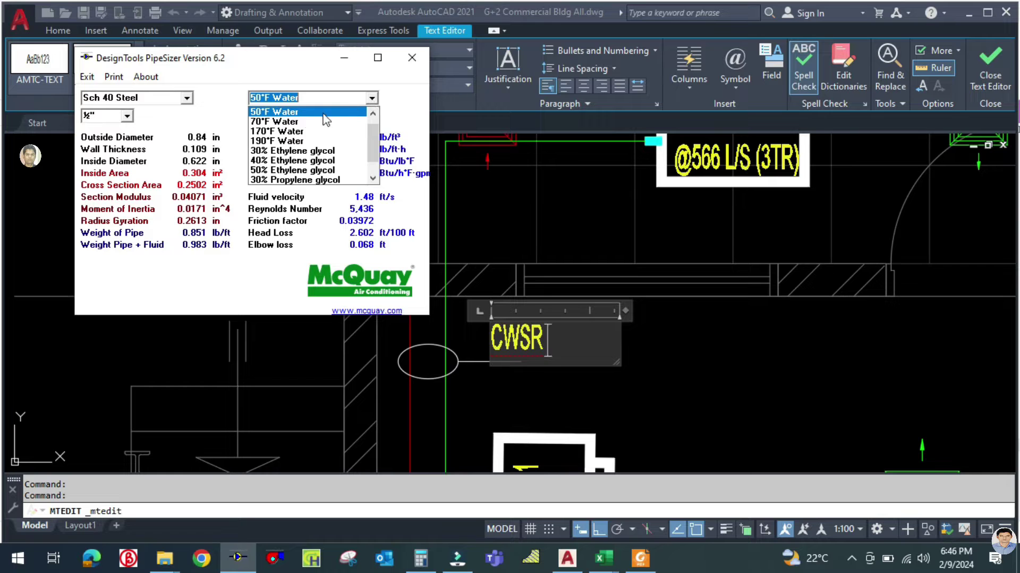
{"action": "left_click", "coordinate": [297, 112]}
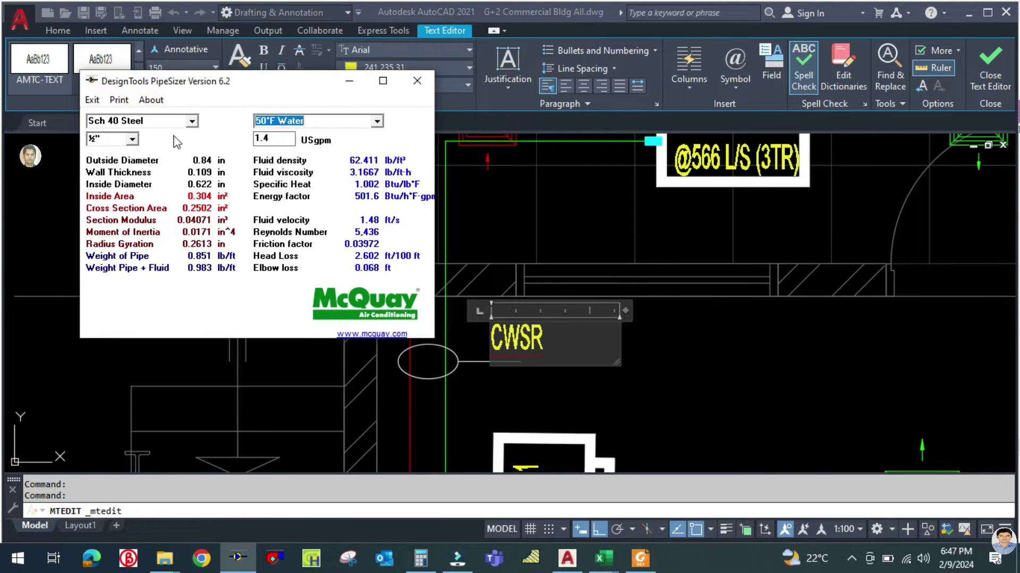
Step: Set the pipe size to ¼" and the flow rate to 7.2 USgpm
{"action": "left_click", "coordinate": [132, 139]}
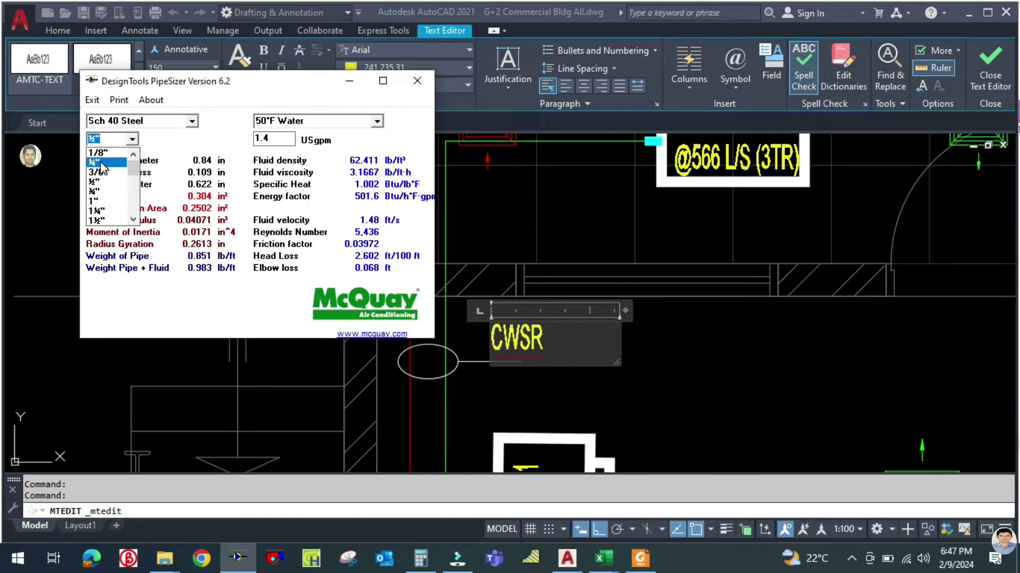
{"action": "left_click", "coordinate": [101, 163]}
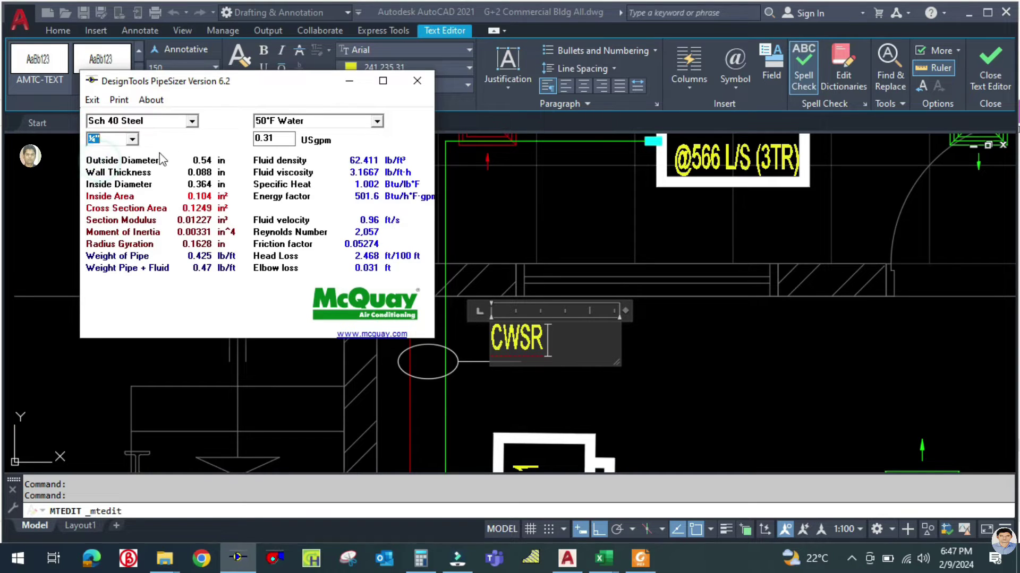
{"action": "double_click", "coordinate": [289, 140]}
{"action": "type", "text": "7.2"}
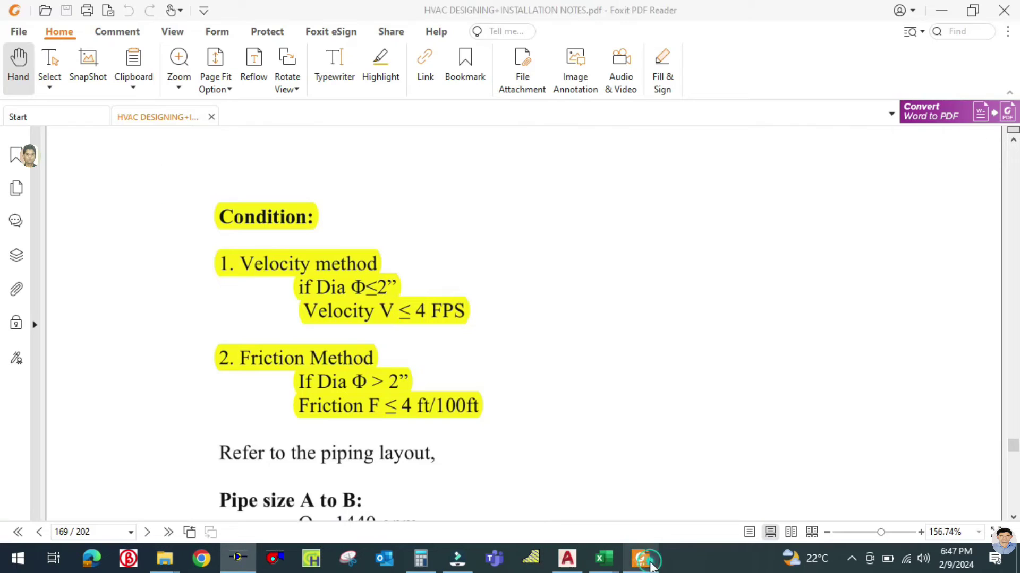
Step: Switch from the PDF notes back to PipeSizer and set the pipe size to ½" with a flow rate of 7.2 USgpm
{"action": "left_click", "coordinate": [640, 558]}
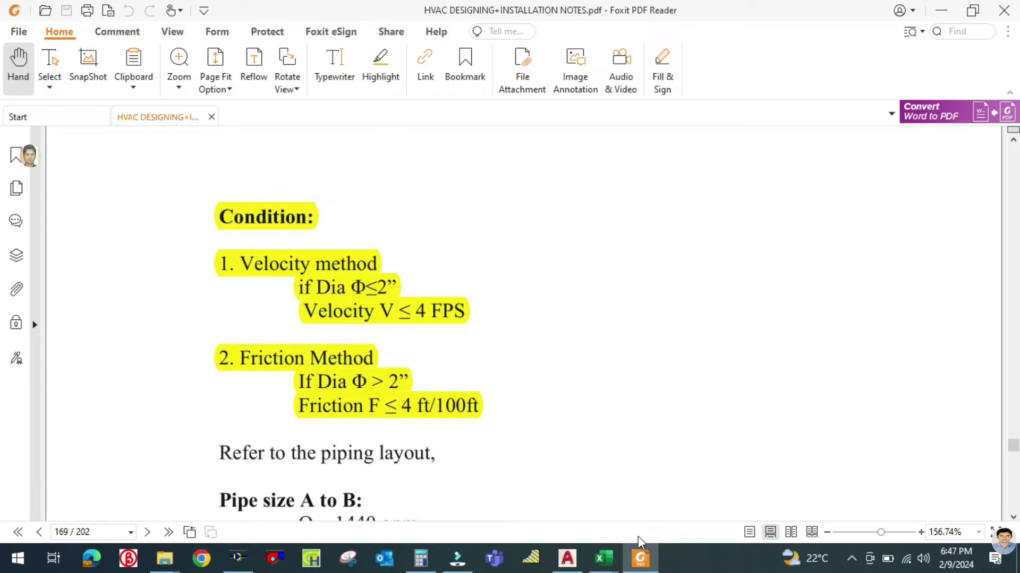
{"action": "left_click", "coordinate": [611, 478]}
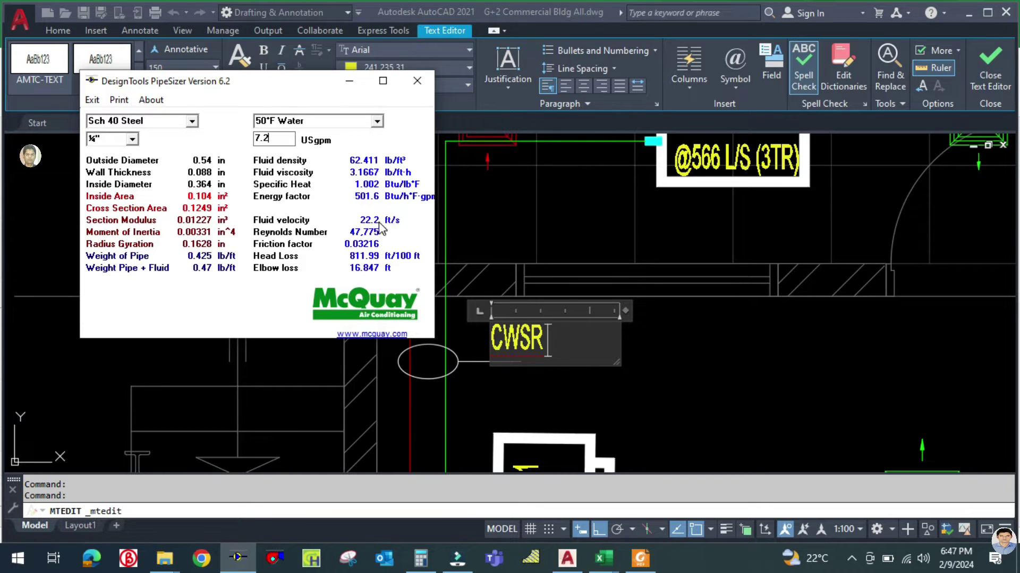
{"action": "left_click", "coordinate": [132, 139]}
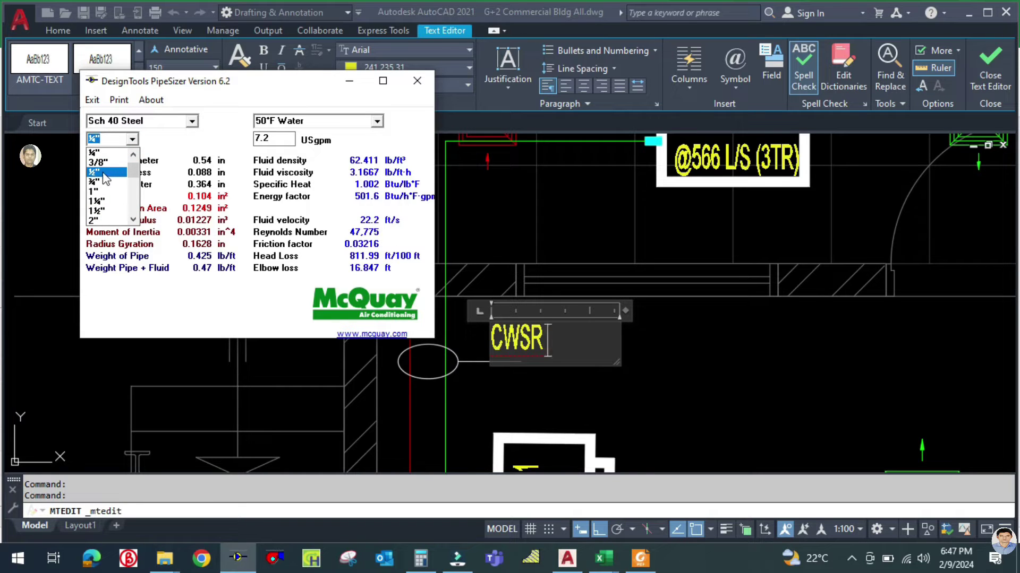
{"action": "left_click", "coordinate": [104, 172]}
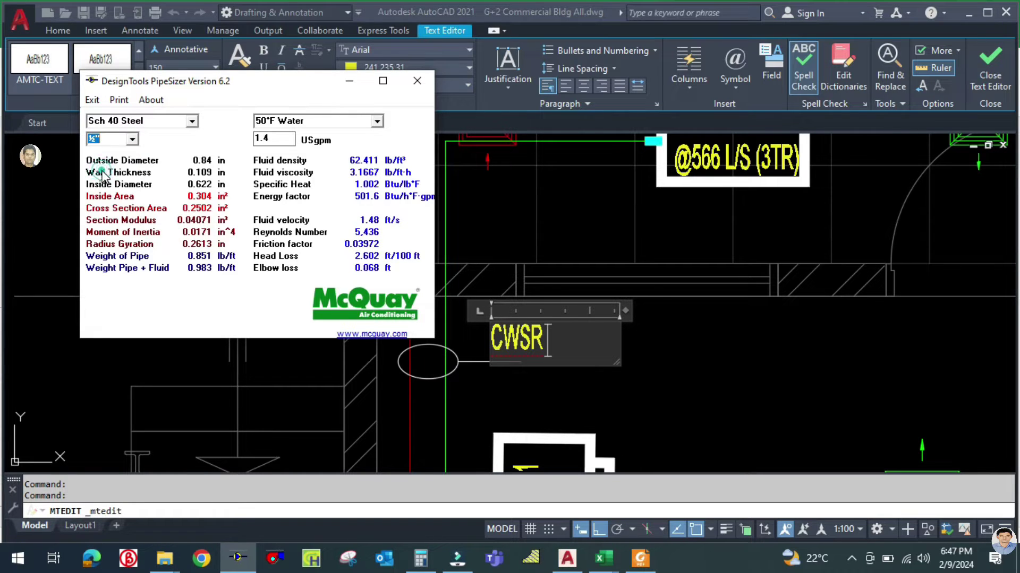
{"action": "double_click", "coordinate": [276, 138]}
{"action": "type", "text": "7.2"}
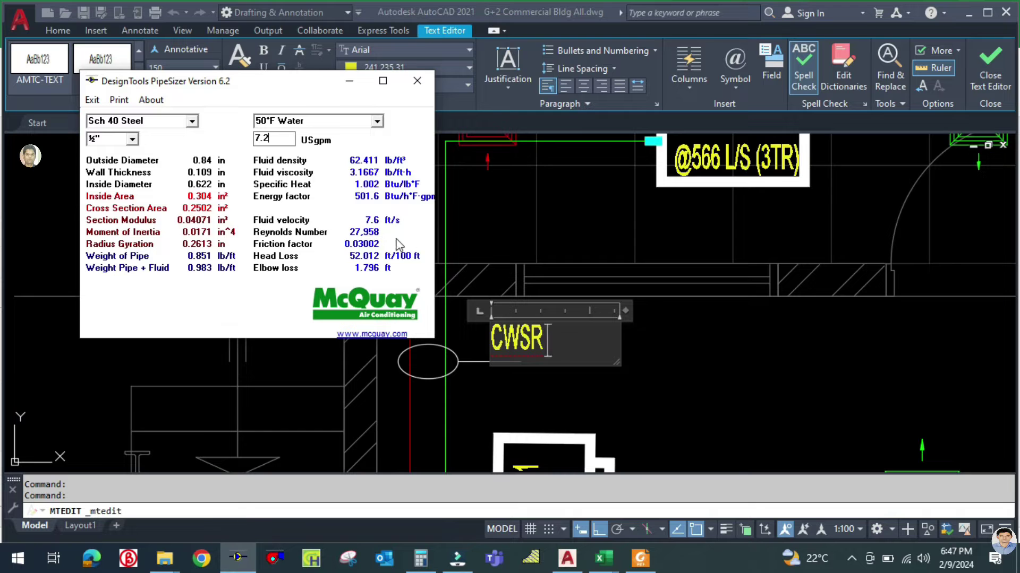
Step: Check the velocity condition in the PDF notes, return to PipeSizer and set the pipe size to 1" at 7.2 USgpm
{"action": "left_click", "coordinate": [640, 558]}
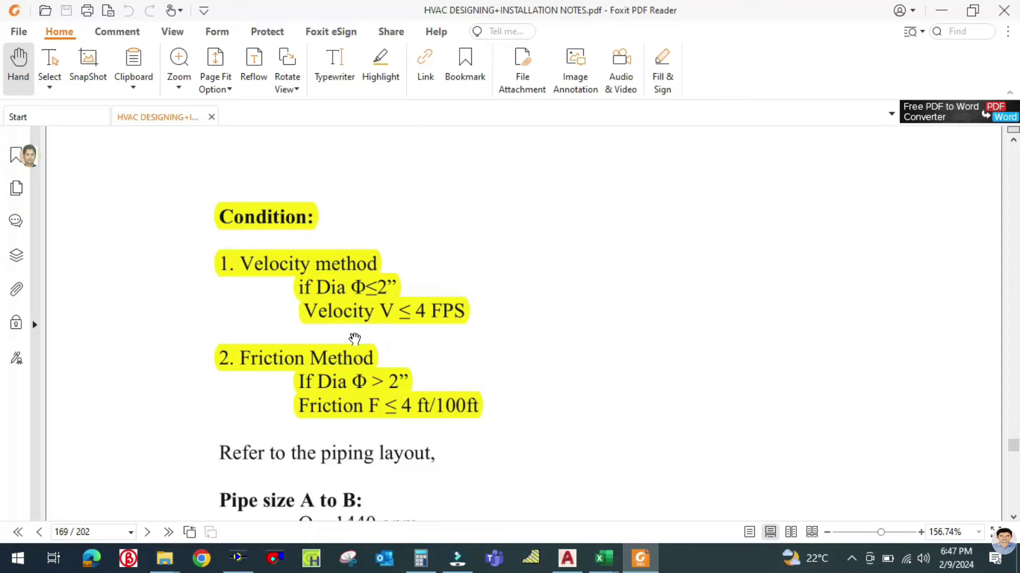
{"action": "left_click", "coordinate": [640, 558]}
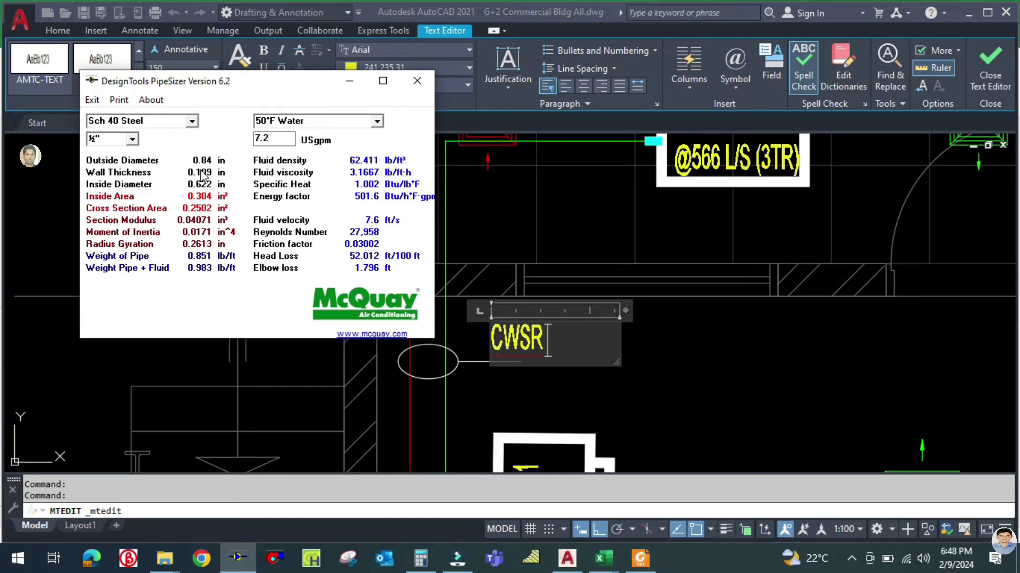
{"action": "left_click", "coordinate": [132, 140]}
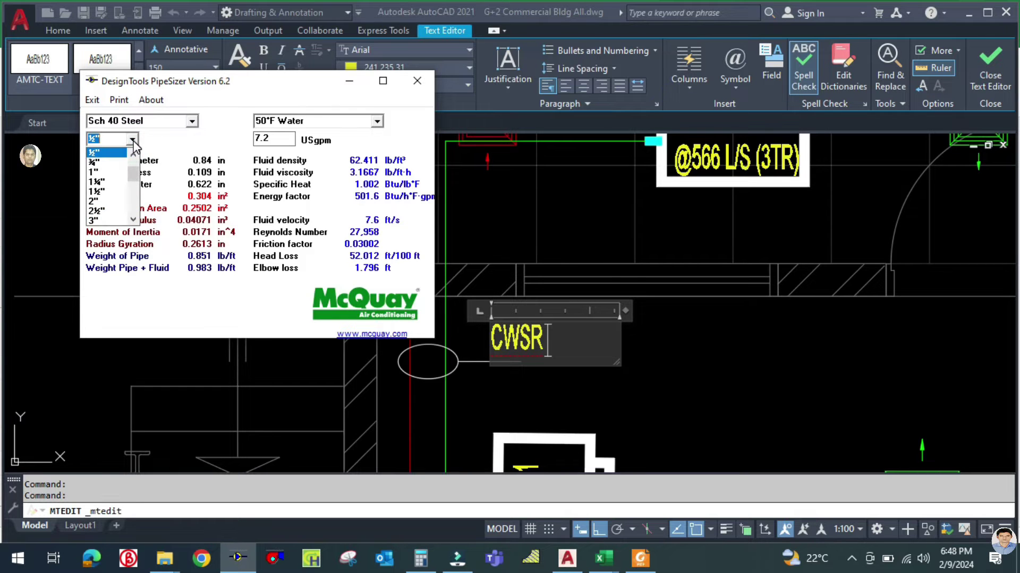
{"action": "left_click", "coordinate": [104, 173]}
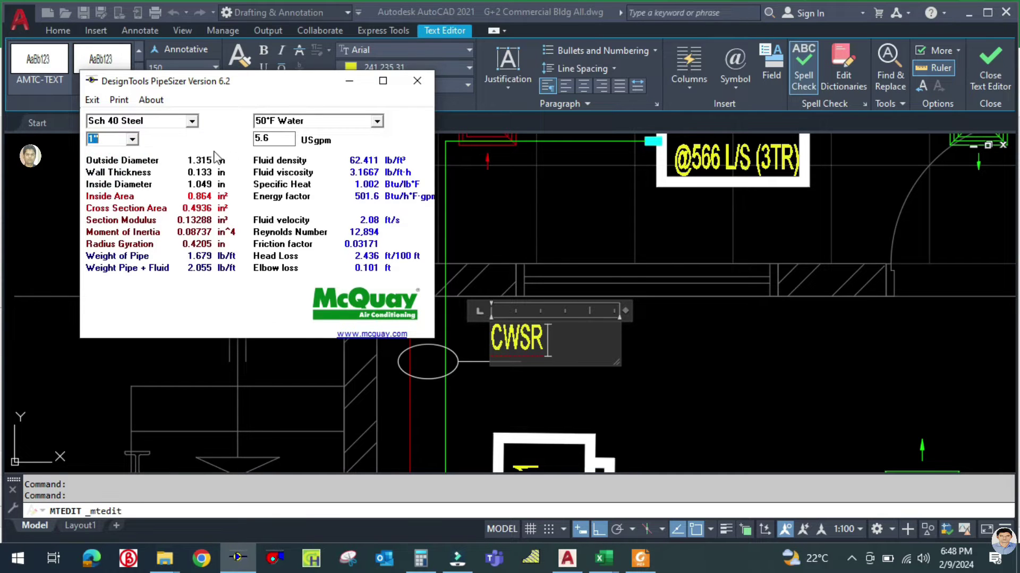
{"action": "double_click", "coordinate": [288, 139]}
{"action": "type", "text": "7.2"}
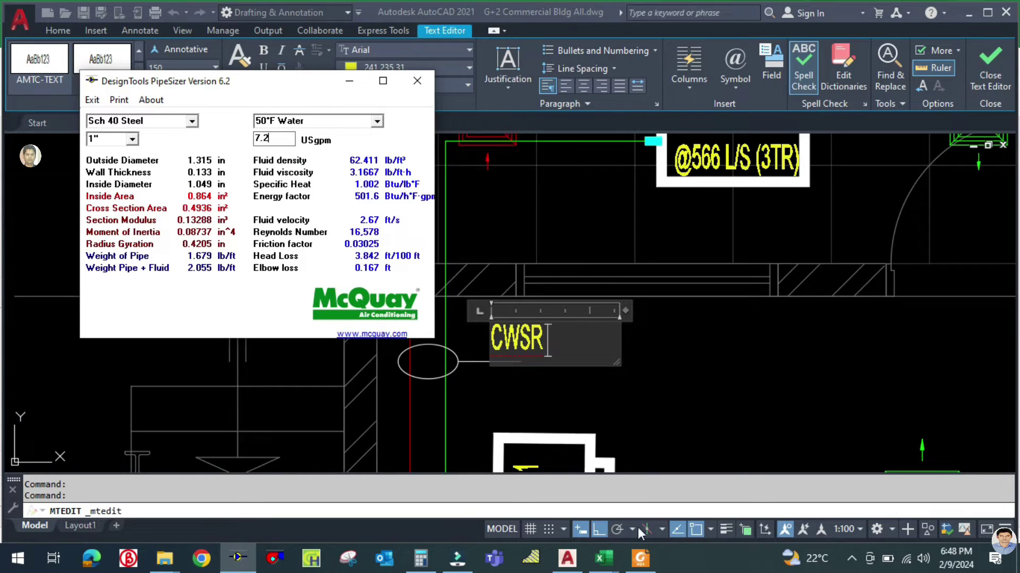
Step: Consult the PDF sizing conditions again, then try ¾" pipe at 7.2 USgpm in PipeSizer
{"action": "left_click", "coordinate": [643, 564]}
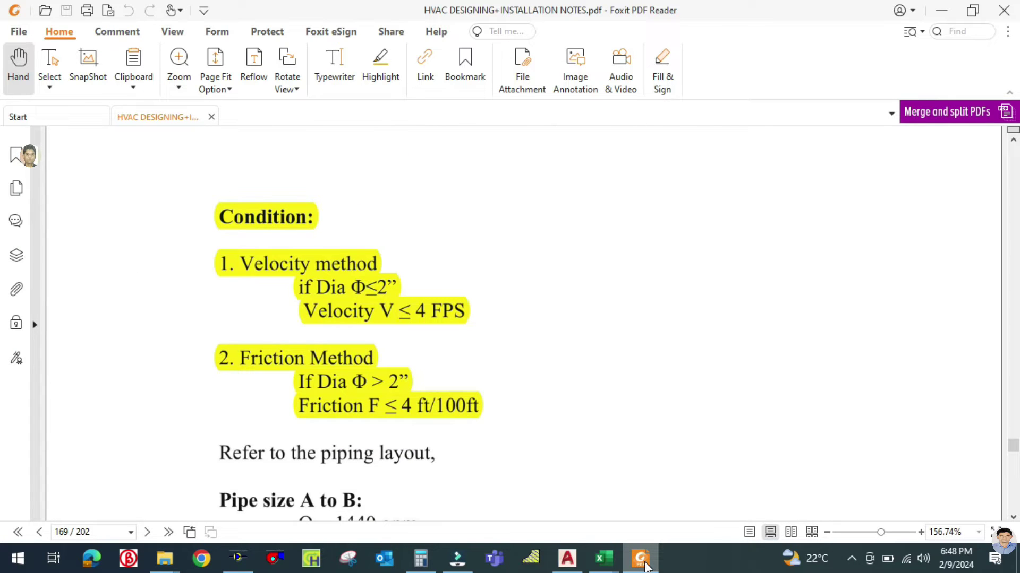
{"action": "left_click", "coordinate": [645, 563]}
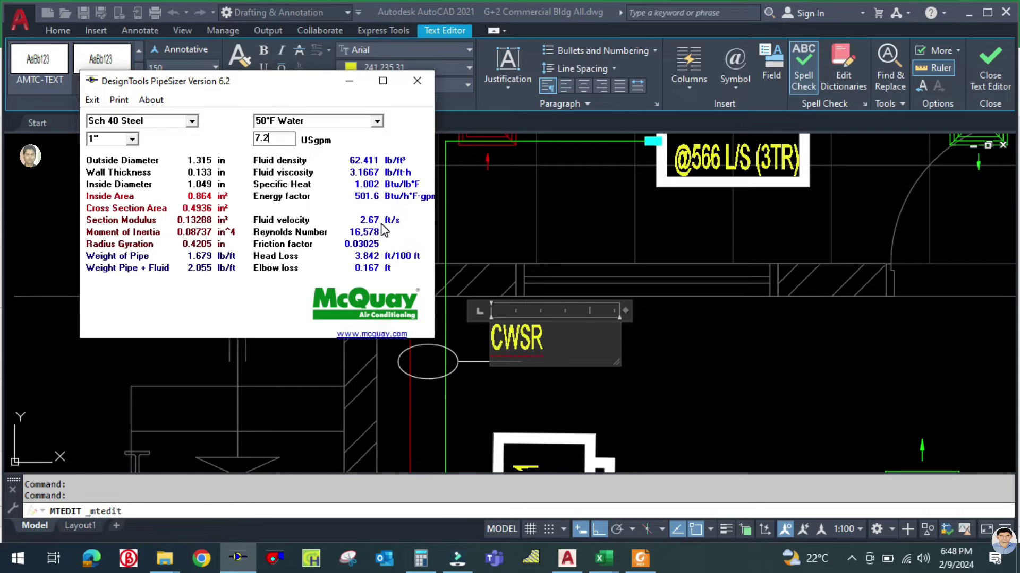
{"action": "left_click", "coordinate": [132, 140]}
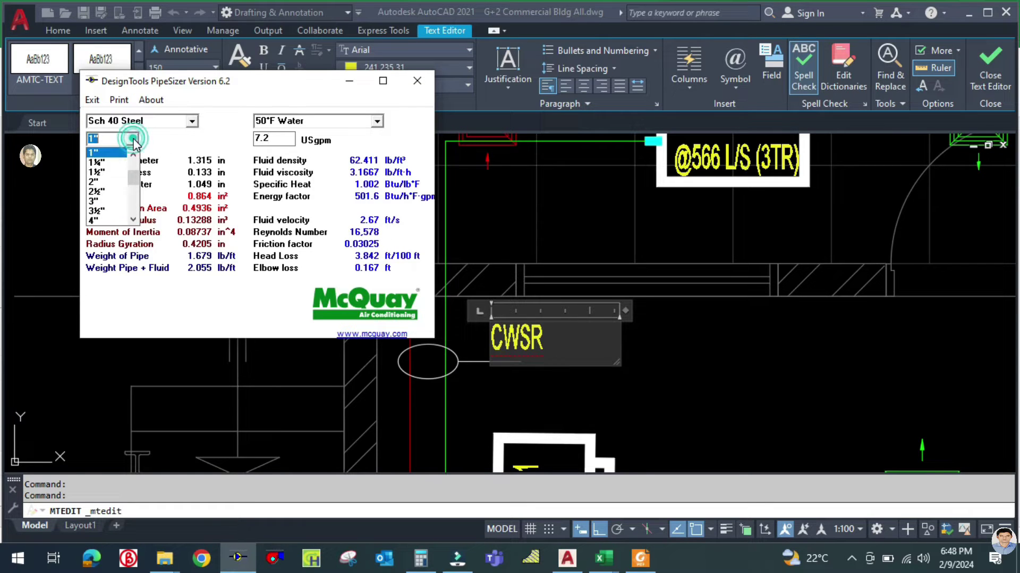
{"action": "scroll", "coordinate": [121, 169], "scroll_direction": "up", "scroll_amount": 1}
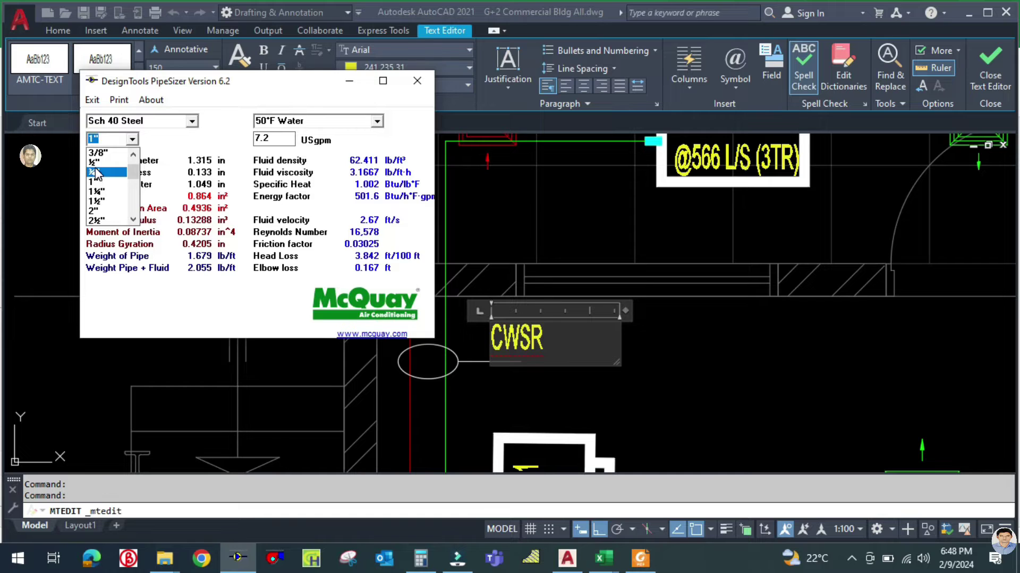
{"action": "left_click", "coordinate": [97, 168]}
{"action": "double_click", "coordinate": [264, 138]}
{"action": "type", "text": "7"}
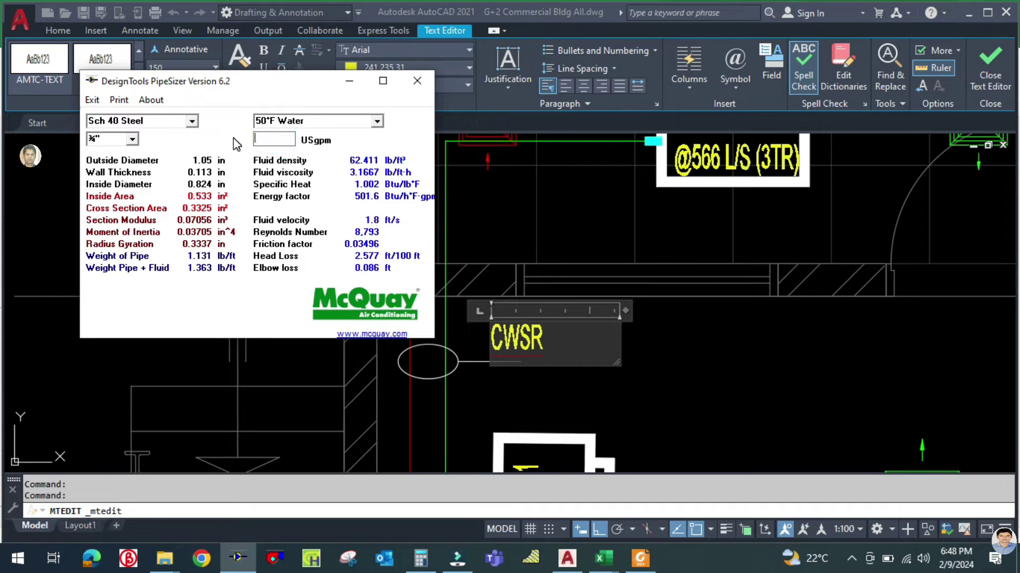
{"action": "type", "text": ".2"}
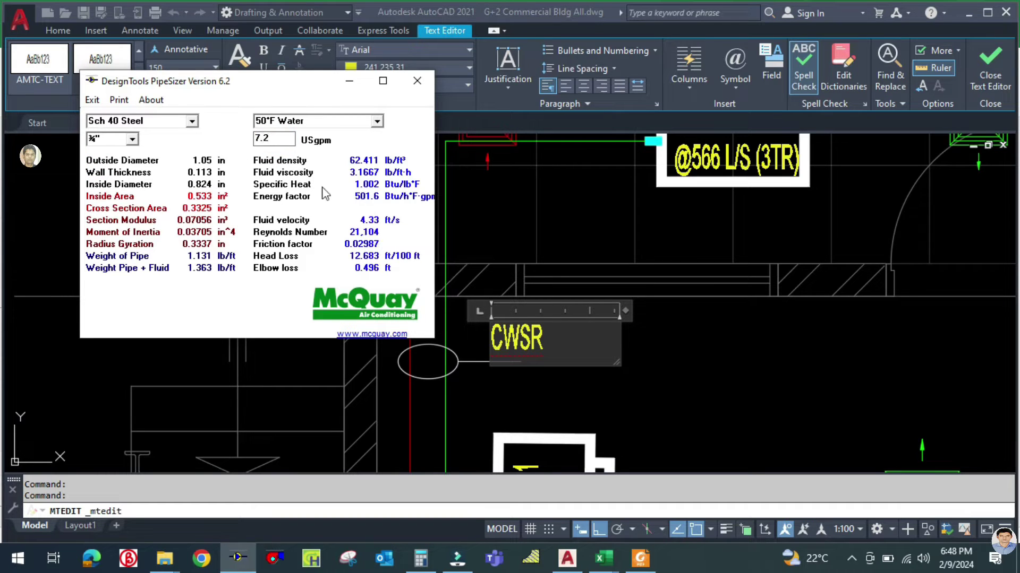
Step: Return to AutoCAD, close the CWSR label's text editing and review the flow rate calculation note and fan coil unit GF-FCU-010
{"action": "left_click", "coordinate": [731, 368]}
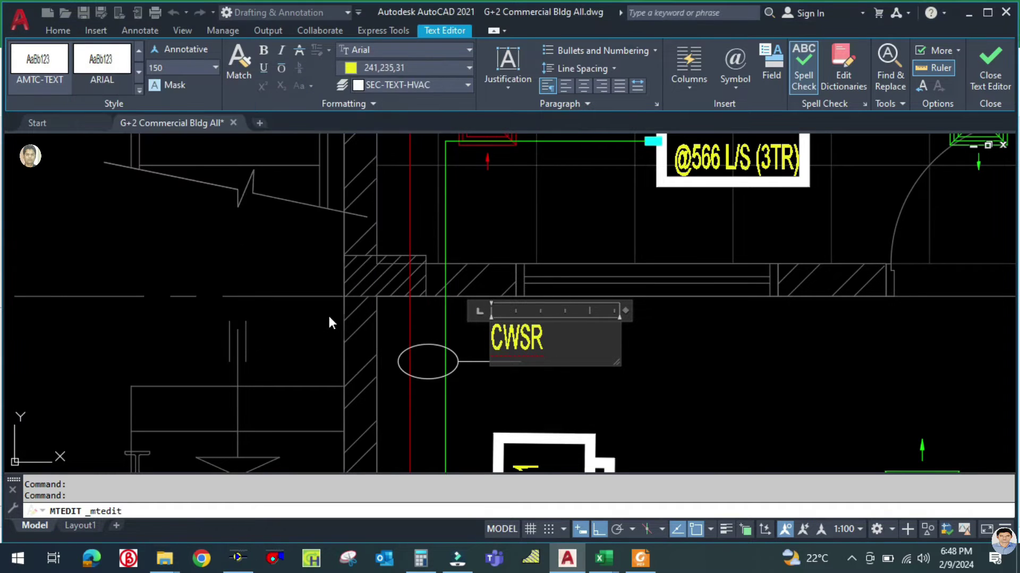
{"action": "left_click", "coordinate": [547, 371]}
{"action": "scroll", "coordinate": [547, 345], "scroll_direction": "down", "scroll_amount": 6}
{"action": "scroll", "coordinate": [307, 340], "scroll_direction": "up", "scroll_amount": 6}
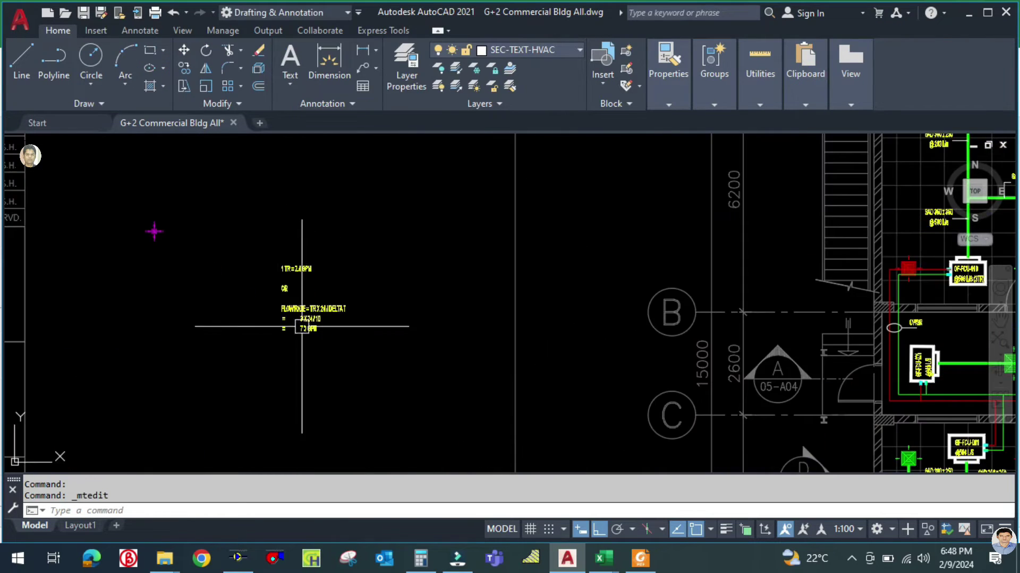
{"action": "scroll", "coordinate": [403, 391], "scroll_direction": "down", "scroll_amount": 4}
{"action": "scroll", "coordinate": [372, 387], "scroll_direction": "up", "scroll_amount": 4}
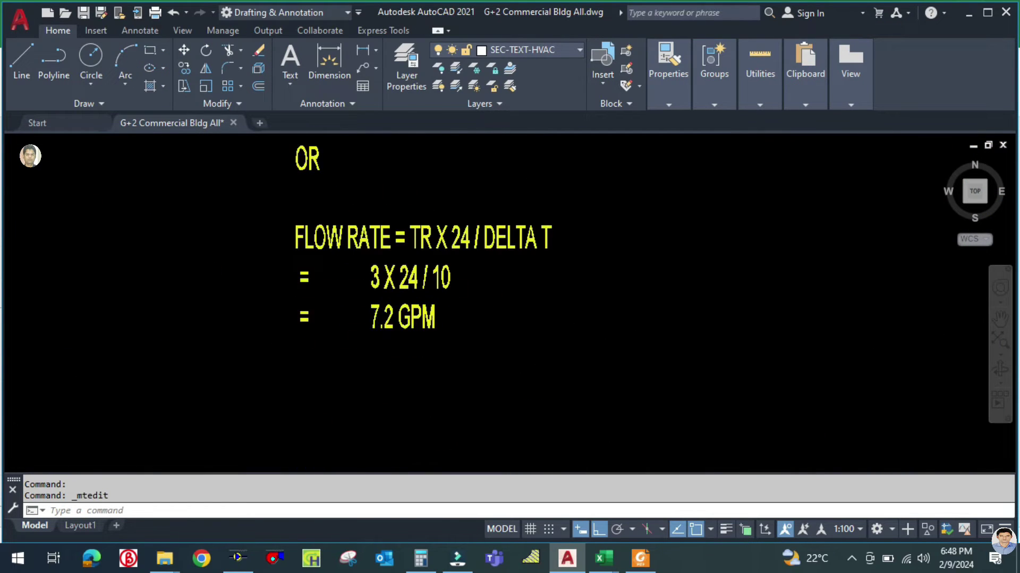
{"action": "scroll", "coordinate": [380, 378], "scroll_direction": "down", "scroll_amount": 10}
{"action": "scroll", "coordinate": [393, 374], "scroll_direction": "up", "scroll_amount": 12}
{"action": "middle_click_drag", "start_coordinate": [413, 362], "coordinate": [506, 402]}
Step: Compare PipeSizer's fluid velocity with the limit in the PDF notes, then set the pipe size to 1" and flow rate to 7.2 USgpm
{"action": "left_click", "coordinate": [238, 557]}
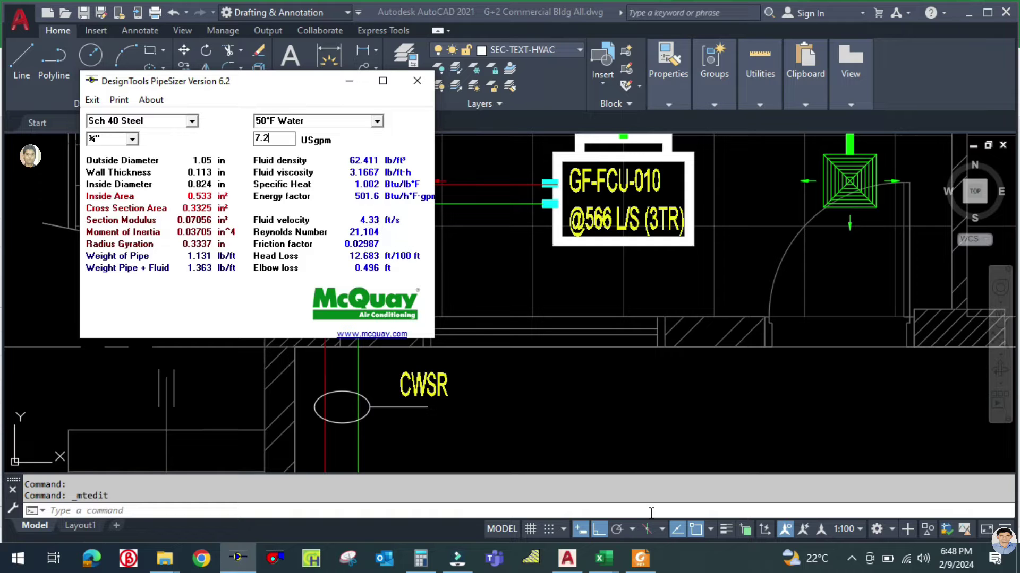
{"action": "left_click", "coordinate": [642, 558]}
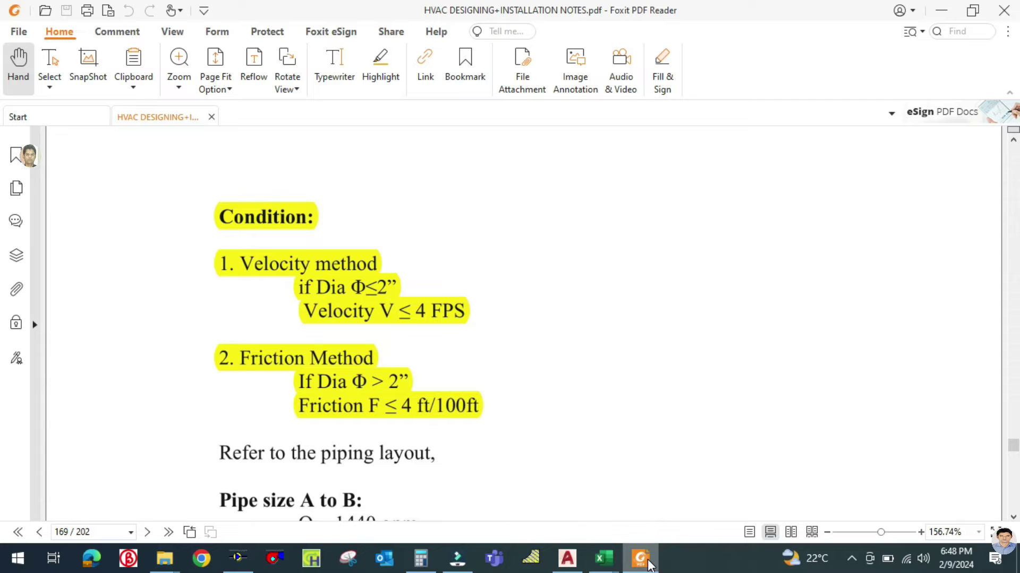
{"action": "left_click", "coordinate": [648, 564]}
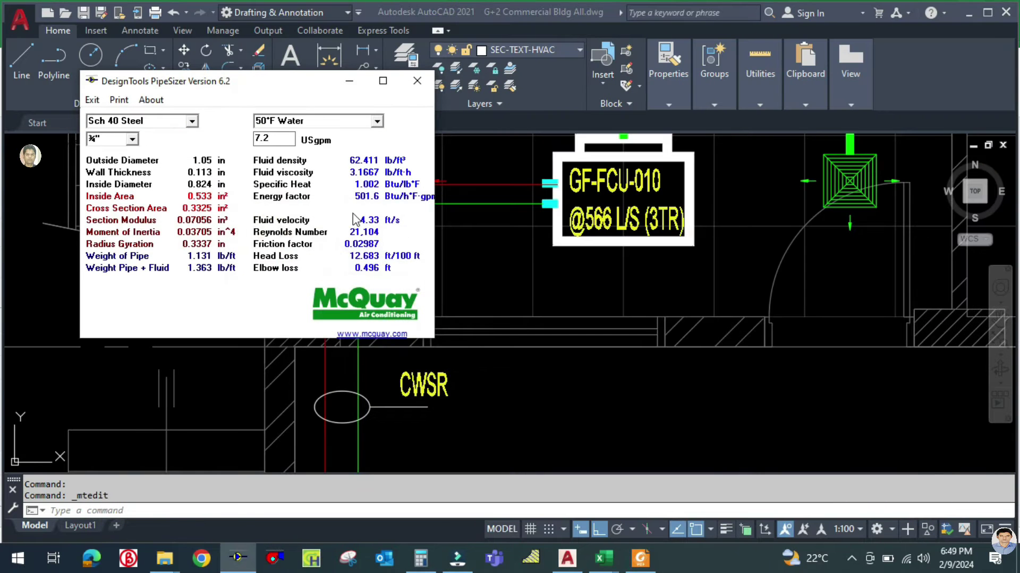
{"action": "left_click", "coordinate": [131, 141]}
{"action": "left_click", "coordinate": [100, 162]}
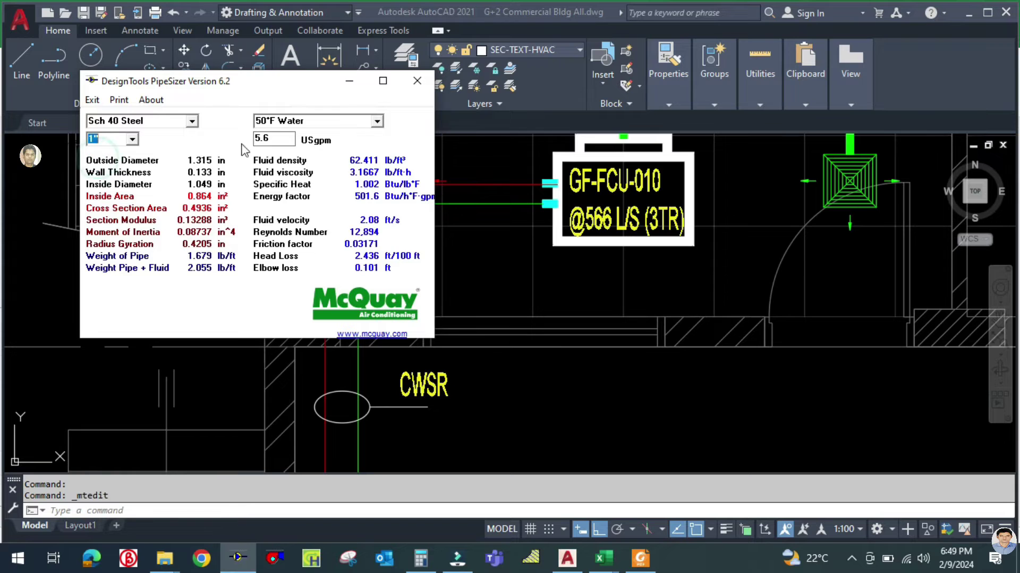
{"action": "left_click_drag", "start_coordinate": [286, 139], "coordinate": [227, 138]}
{"action": "type", "text": "7"}
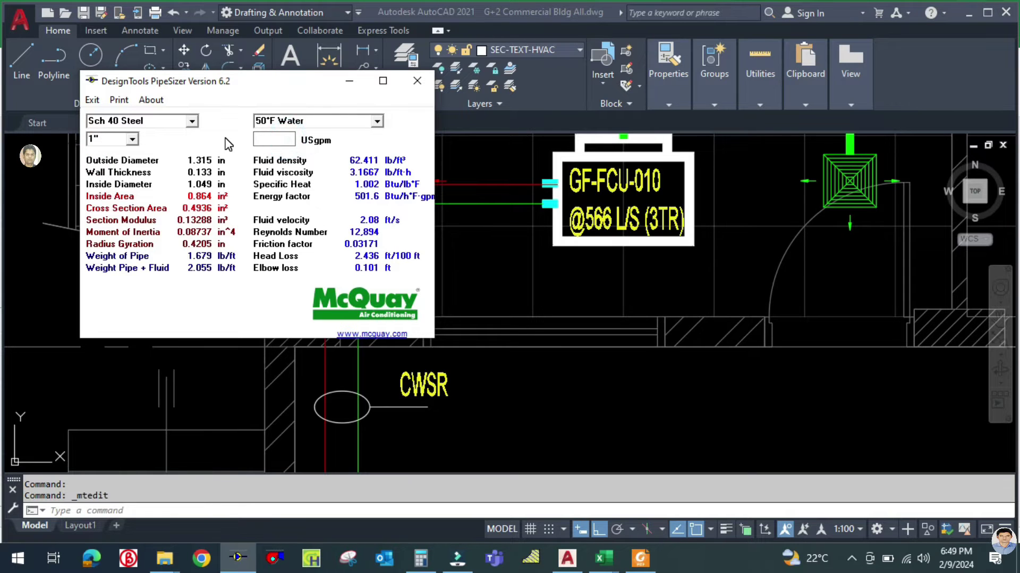
{"action": "type", "text": ".2"}
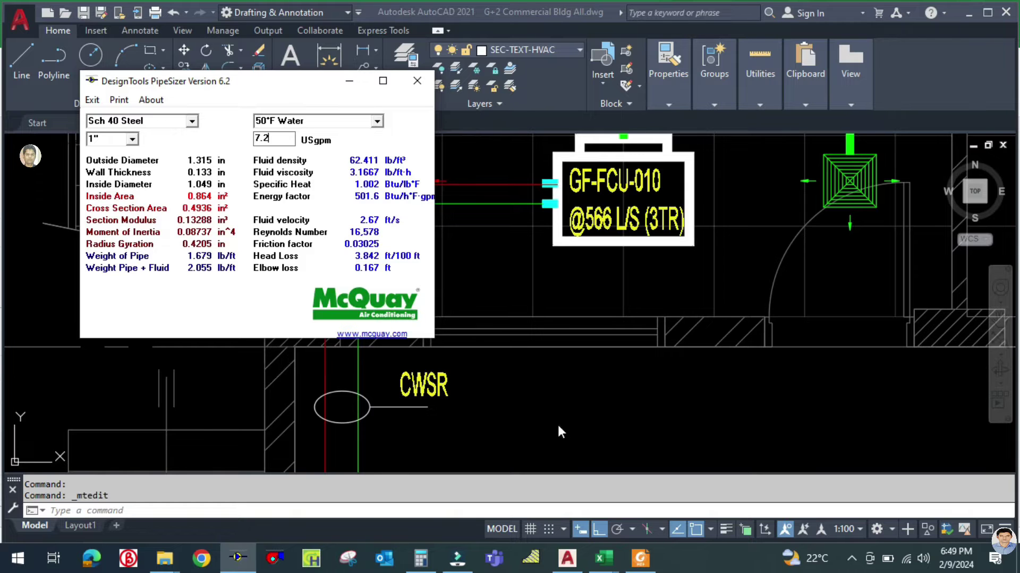
Step: Return to AutoCAD and add the pipe diameter to the CWSR label so it reads "CWSR Ø1""
{"action": "left_click", "coordinate": [648, 567]}
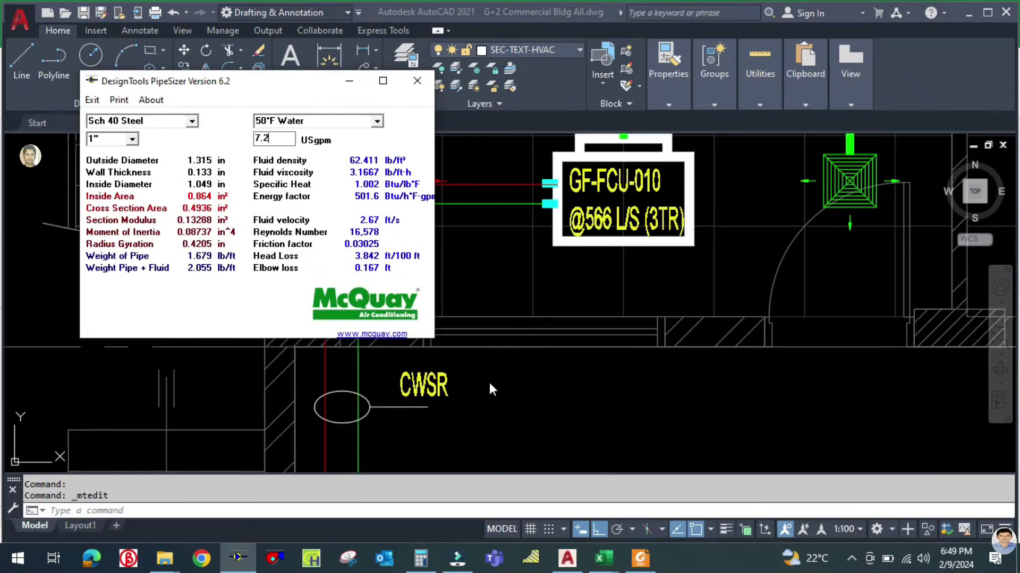
{"action": "left_click", "coordinate": [467, 393]}
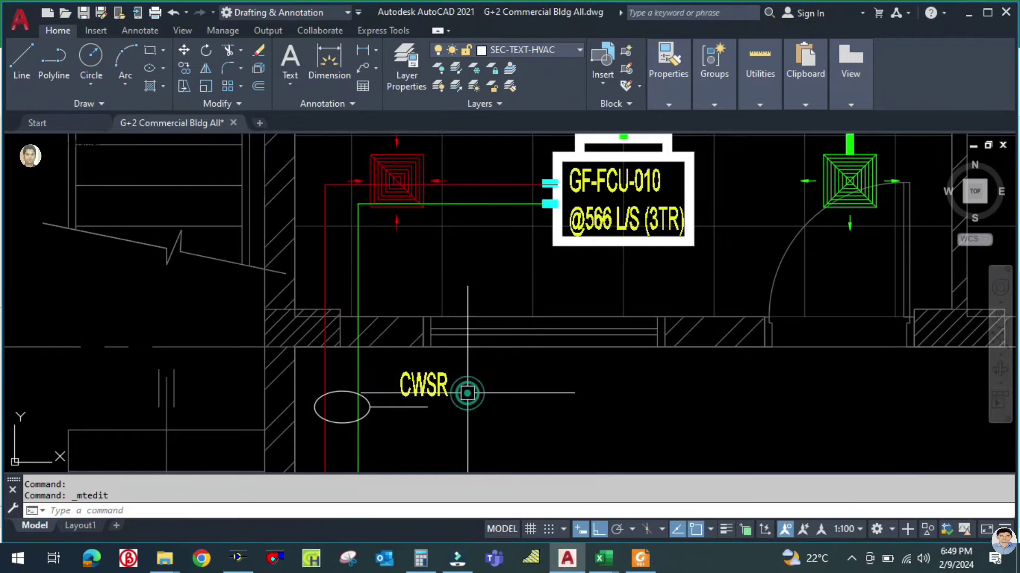
{"action": "double_click", "coordinate": [446, 385]}
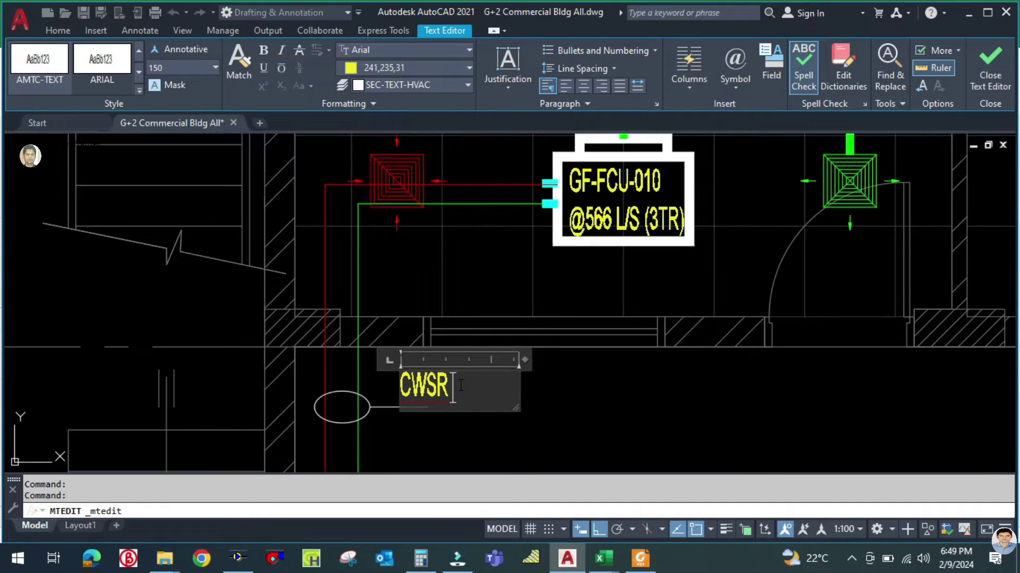
{"action": "type", "text": "%%c"}
{"action": "type", "text": "1"}
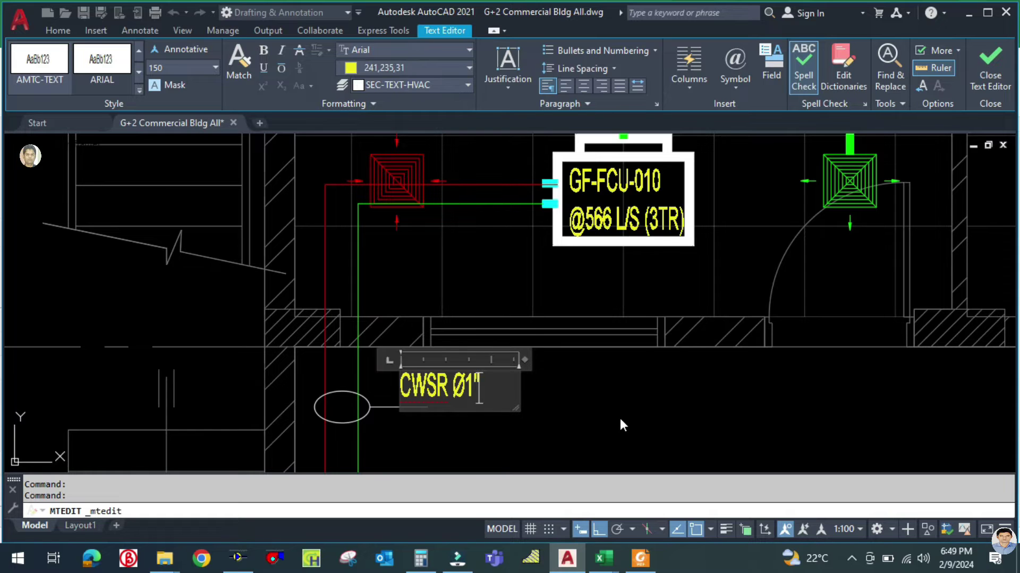
{"action": "left_click", "coordinate": [619, 425]}
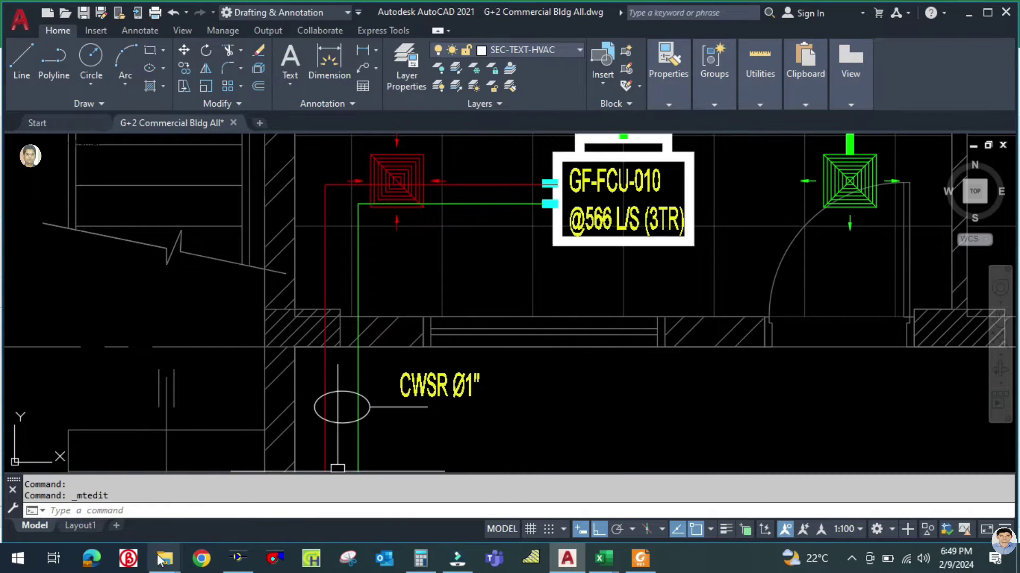
Step: Open THEVARA APARTMENT HVAC.dwg from the project folder and examine how its riser diagram labels chilled water pipe sizes and GPM
{"action": "mouse_move", "coordinate": [162, 559]}
{"action": "left_click", "coordinate": [234, 489]}
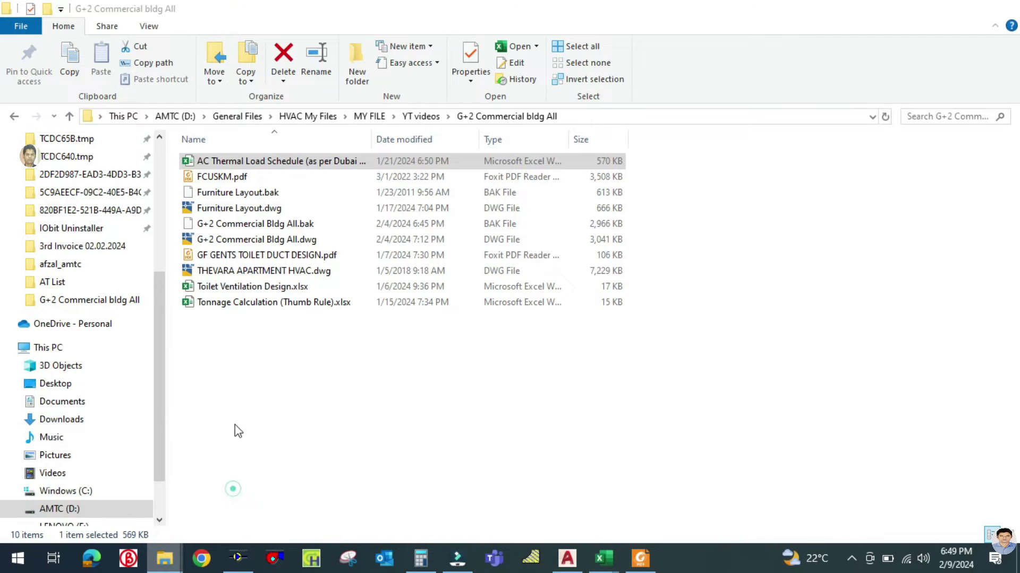
{"action": "double_click", "coordinate": [237, 271]}
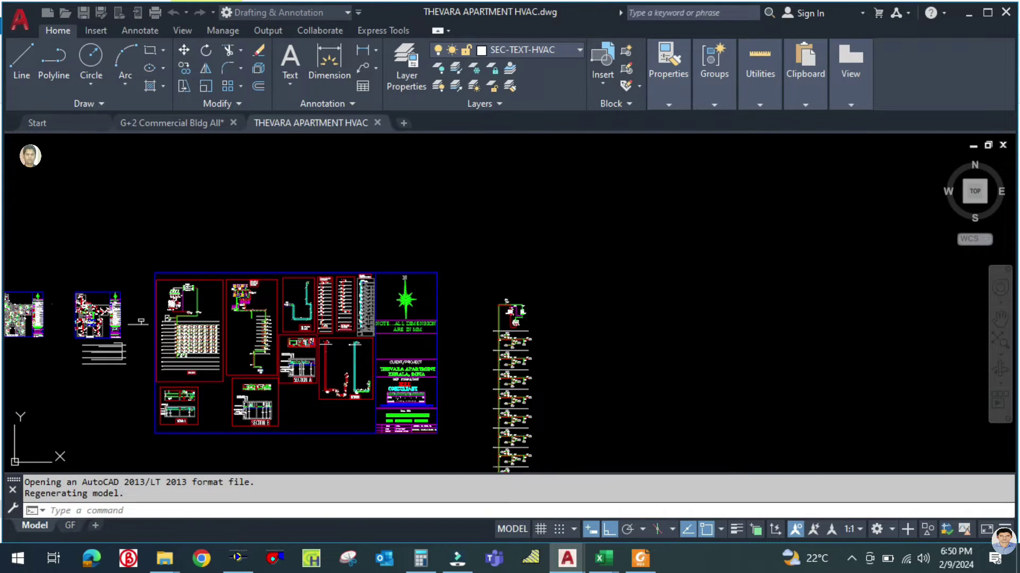
{"action": "scroll", "coordinate": [479, 339], "scroll_direction": "up", "scroll_amount": 10}
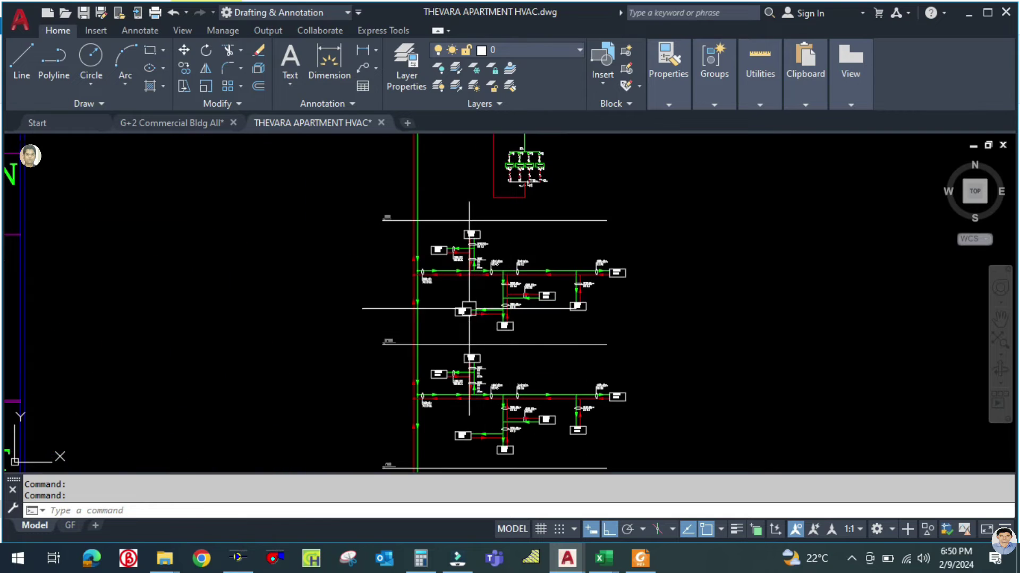
{"action": "scroll", "coordinate": [531, 420], "scroll_direction": "down", "scroll_amount": 4}
{"action": "scroll", "coordinate": [611, 420], "scroll_direction": "up", "scroll_amount": 8}
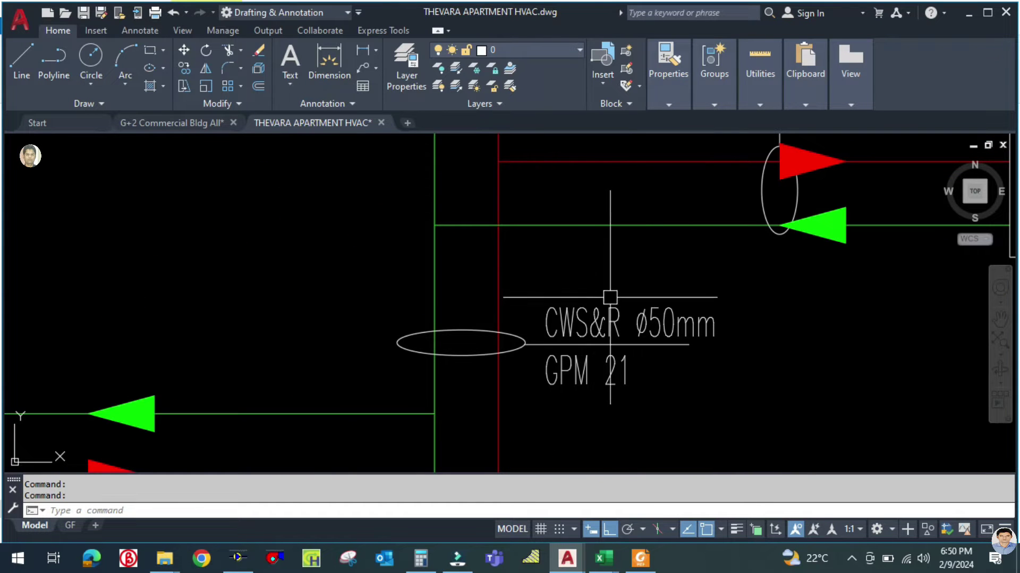
{"action": "scroll", "coordinate": [685, 366], "scroll_direction": "down", "scroll_amount": 2}
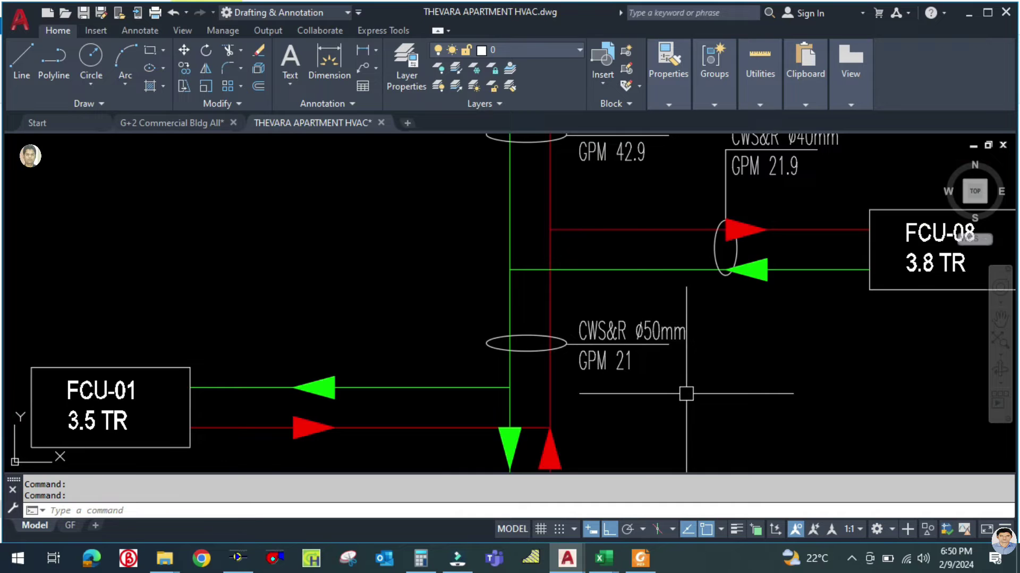
Step: Compare the CWSR label in G+2 Commercial Bldg All.dwg with the CWS&R labels on the THEVARA APARTMENT HVAC riser diagram
{"action": "scroll", "coordinate": [640, 368], "scroll_direction": "down", "scroll_amount": 2}
{"action": "middle_click_drag", "start_coordinate": [640, 368], "coordinate": [627, 364]}
{"action": "scroll", "coordinate": [584, 365], "scroll_direction": "down", "scroll_amount": 4}
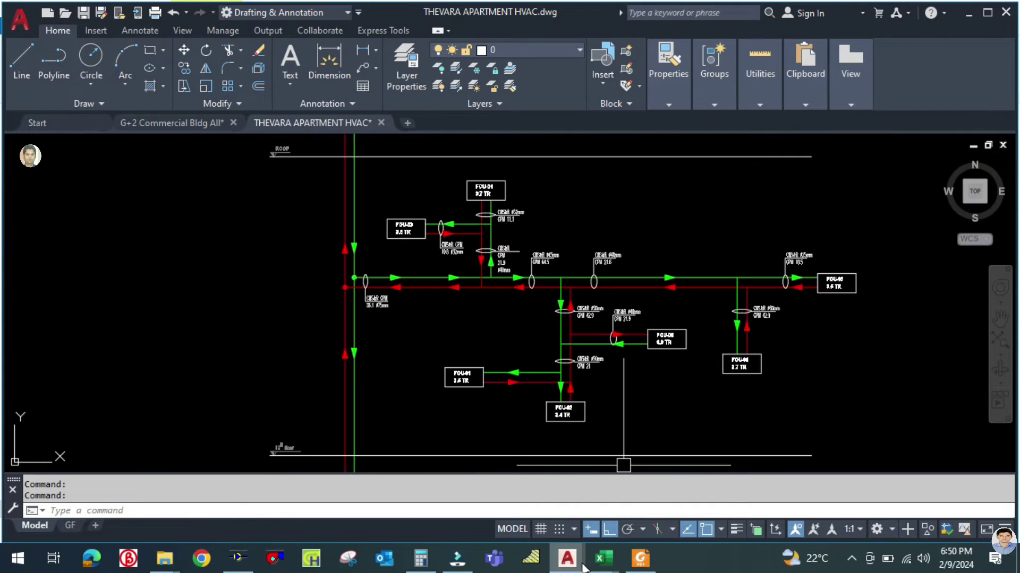
{"action": "mouse_move", "coordinate": [565, 555]}
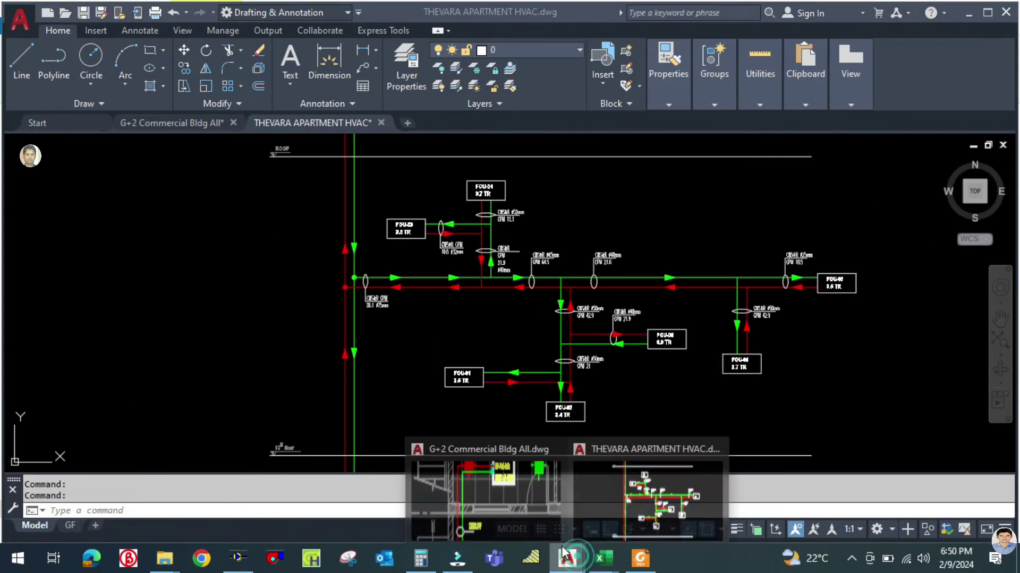
{"action": "left_click", "coordinate": [170, 124]}
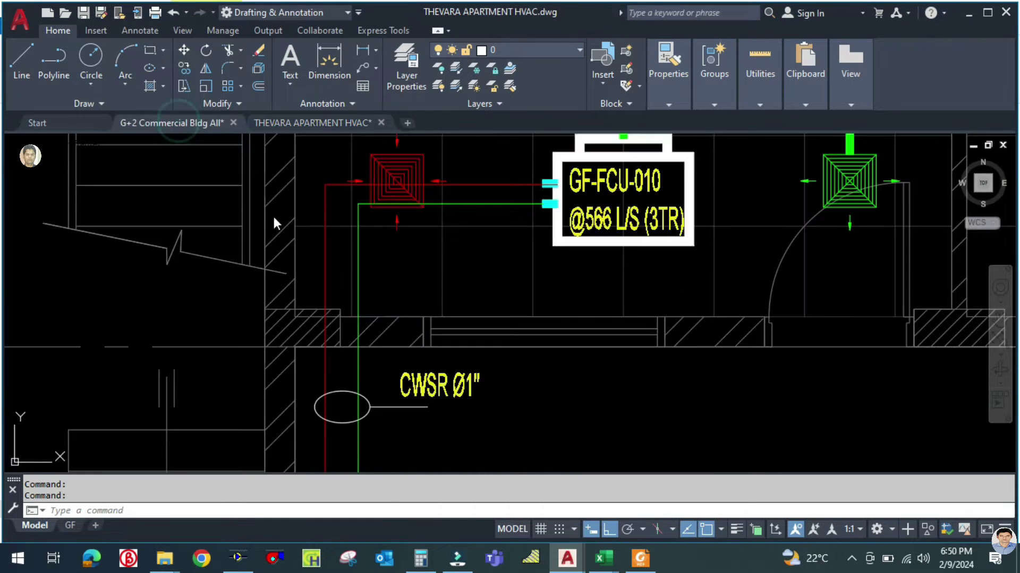
{"action": "scroll", "coordinate": [422, 417], "scroll_direction": "up", "scroll_amount": 4}
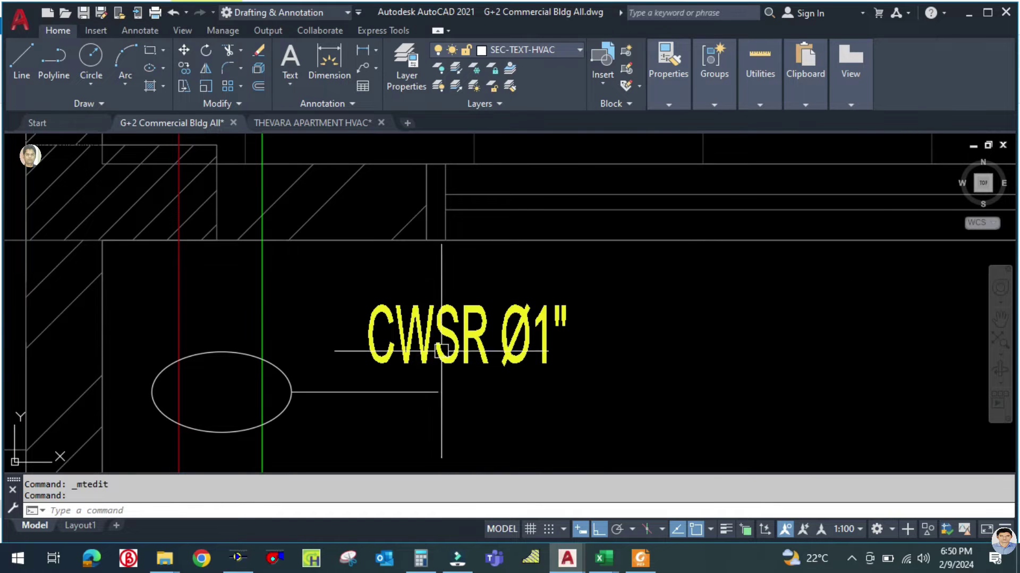
{"action": "left_click", "coordinate": [320, 123]}
{"action": "scroll", "coordinate": [553, 233], "scroll_direction": "up", "scroll_amount": 5}
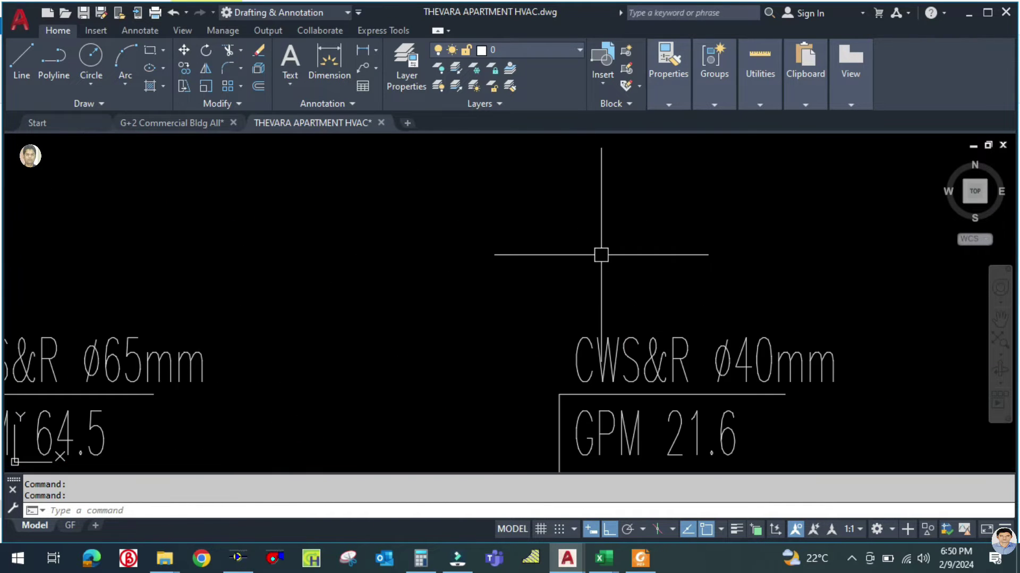
{"action": "scroll", "coordinate": [545, 246], "scroll_direction": "down", "scroll_amount": 5}
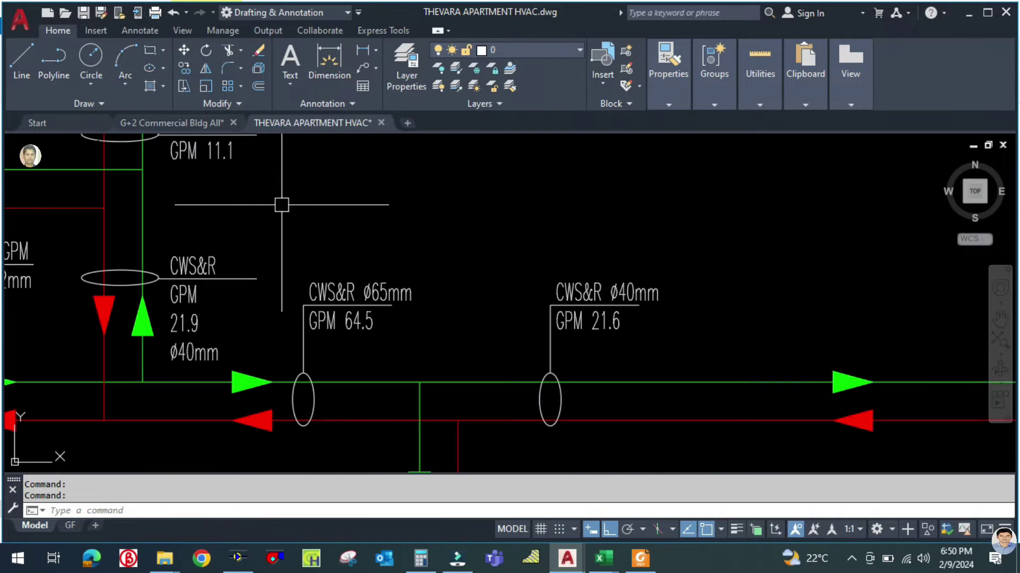
{"action": "left_click", "coordinate": [175, 123]}
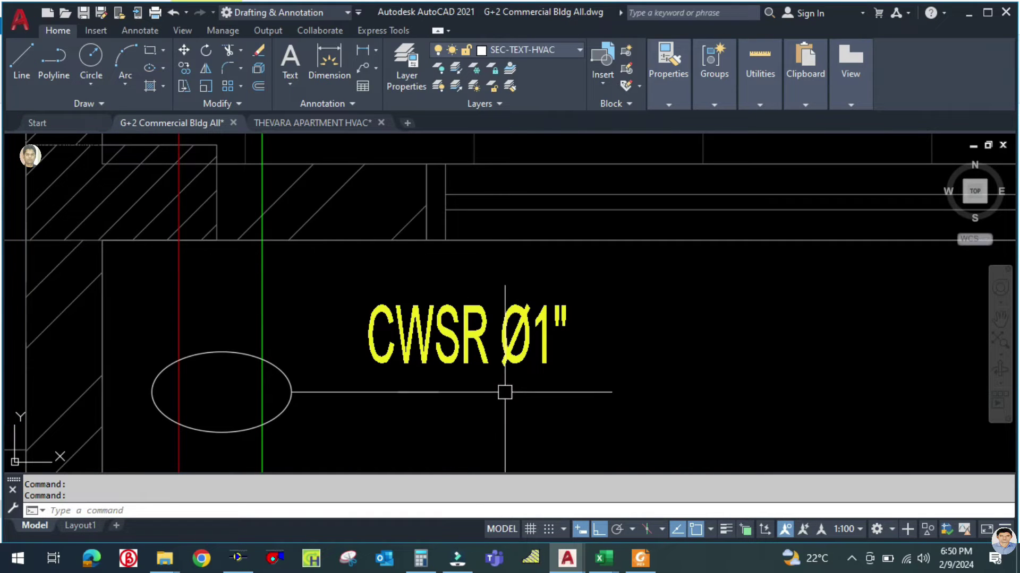
Step: Edit the CWSR label beside the GF-FCU-010 pipes to read "CWS & R Ø1"" with "7.2 GPM" on a second line
{"action": "double_click", "coordinate": [458, 335]}
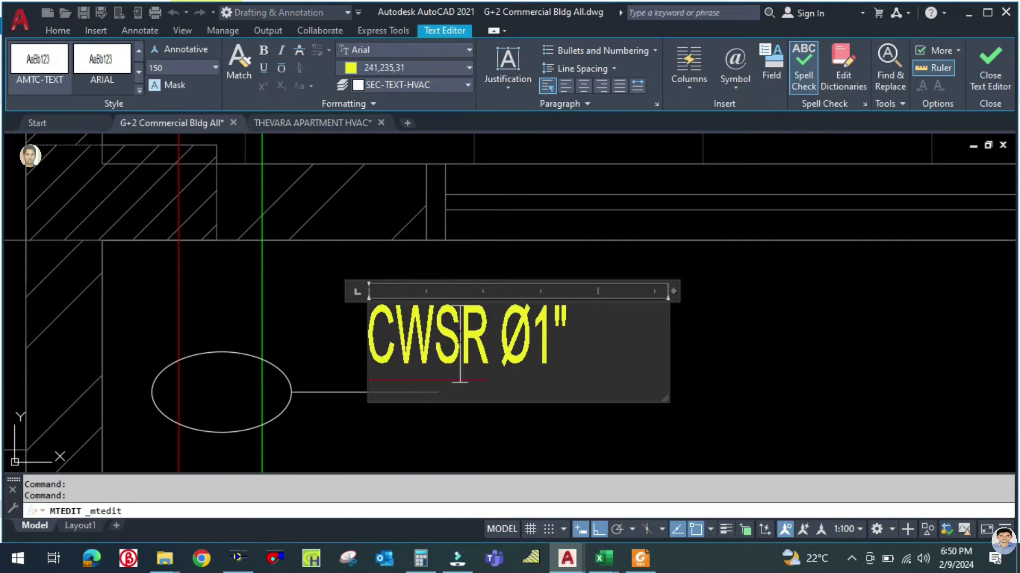
{"action": "type", "text": "&"}
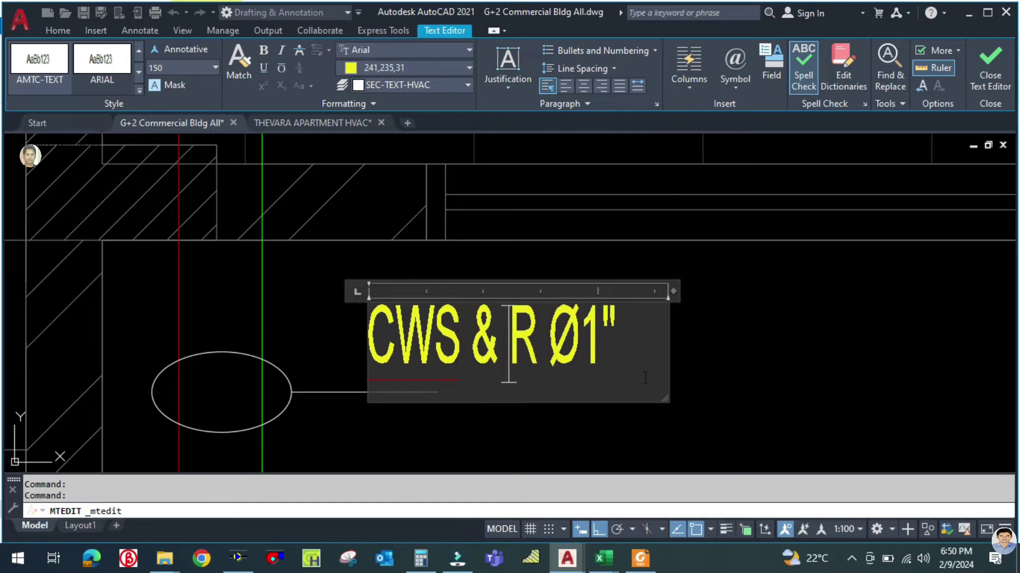
{"action": "left_click", "coordinate": [630, 334]}
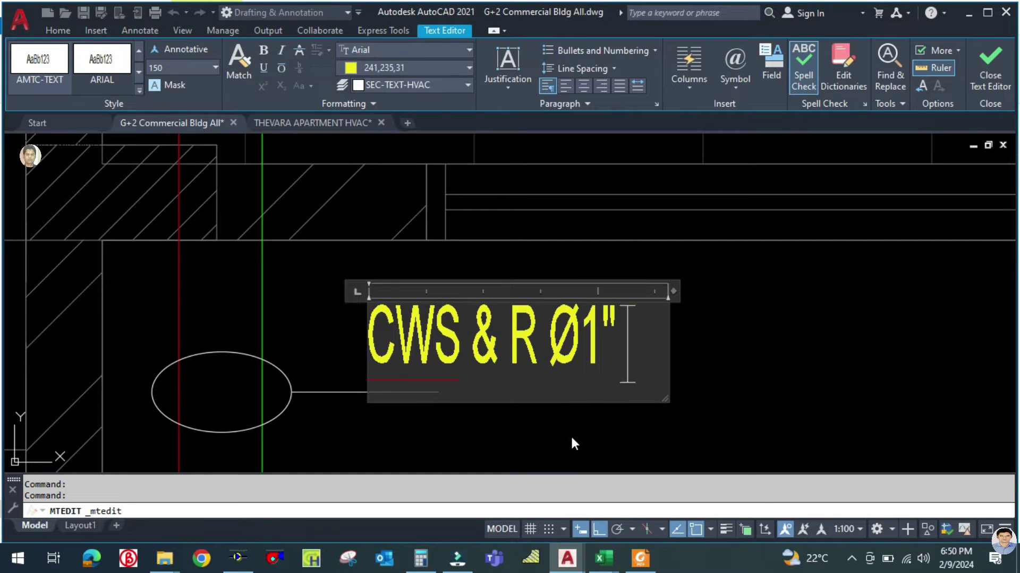
{"action": "key", "text": "Return"}
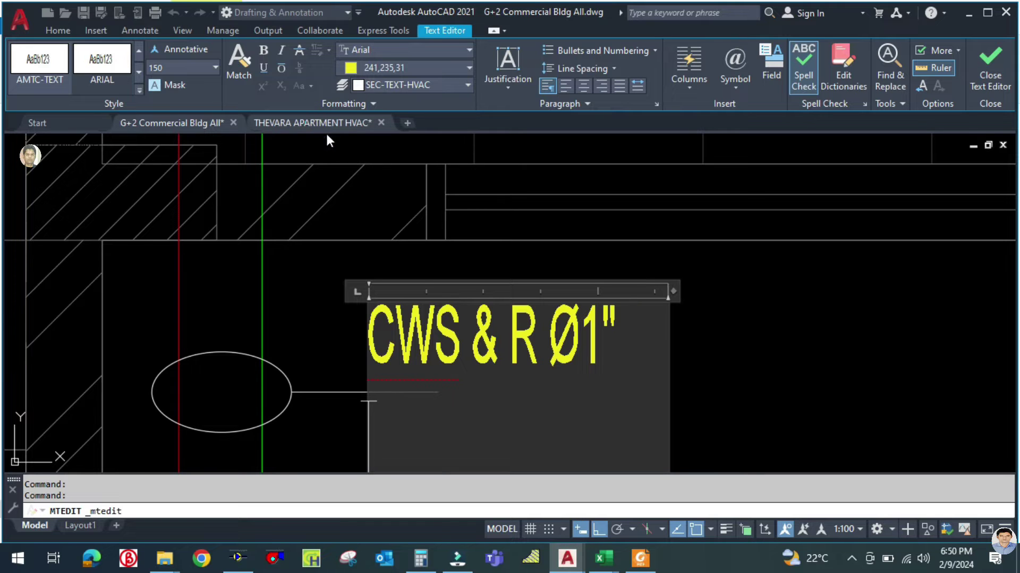
{"action": "type", "text": "7.2"}
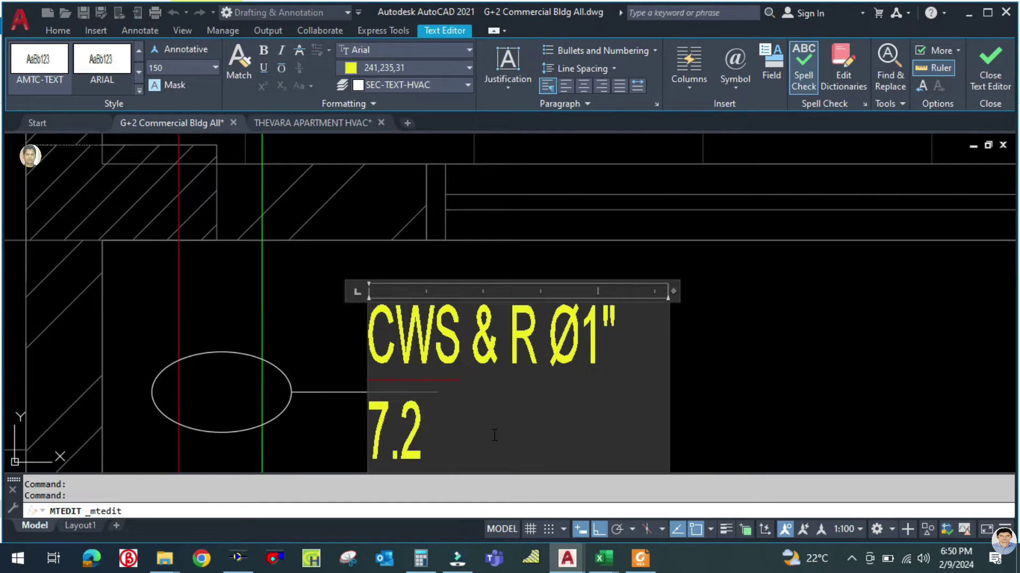
{"action": "type", "text": " GM"}
{"action": "key", "text": "BackSpace"}
{"action": "type", "text": "PM"}
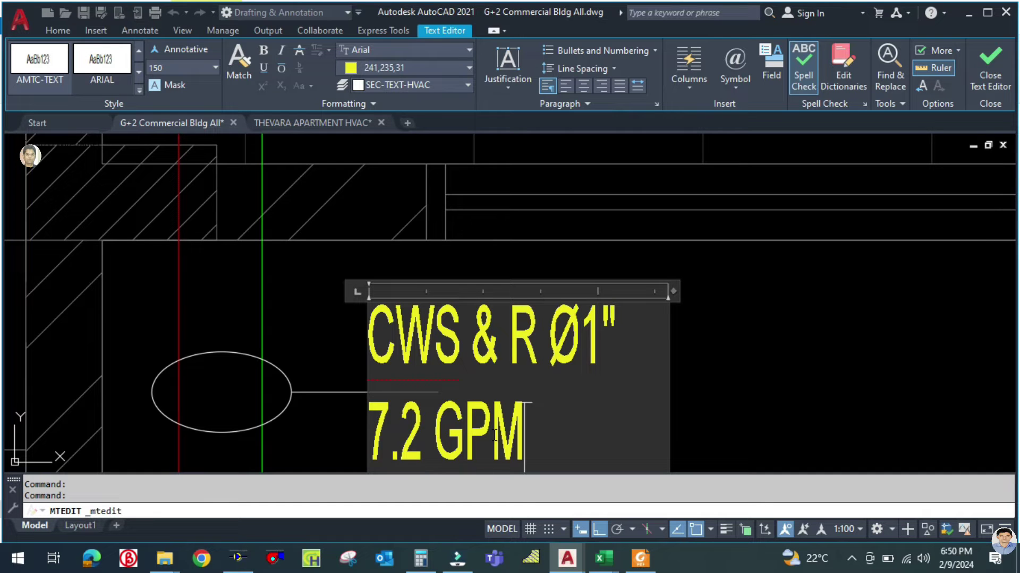
{"action": "left_click", "coordinate": [845, 426]}
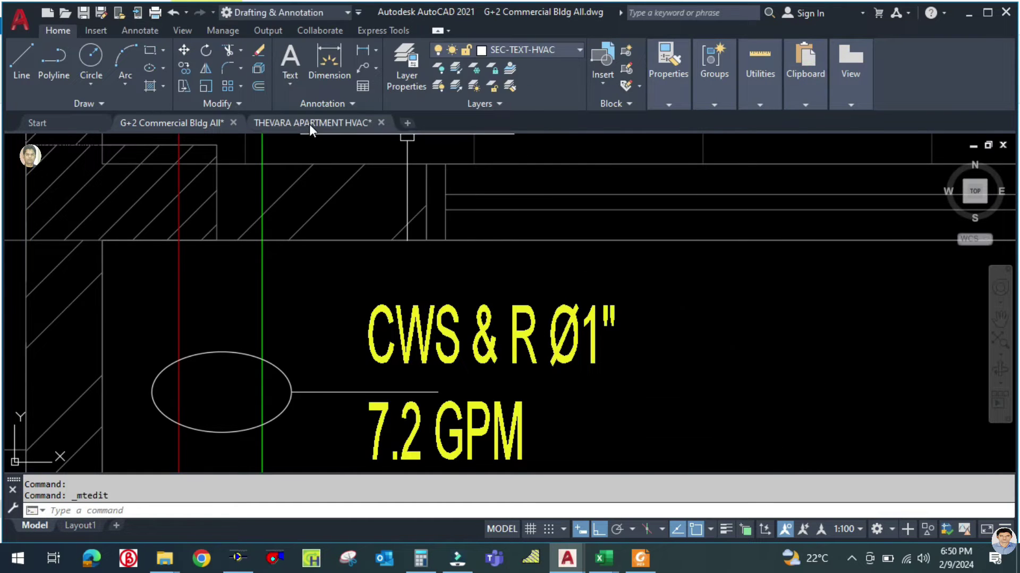
Step: Compare the edited label with THEVARA APARTMENT HVAC.dwg and examine the GPM and pipe sizes on its main riser diagram
{"action": "left_click", "coordinate": [309, 123]}
{"action": "scroll", "coordinate": [586, 350], "scroll_direction": "up", "scroll_amount": 2}
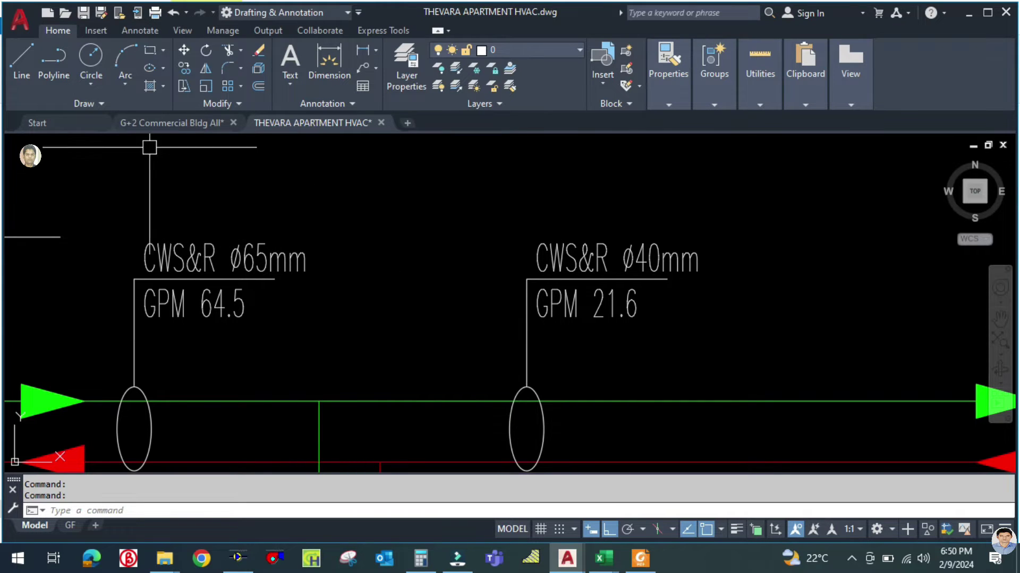
{"action": "left_click", "coordinate": [165, 121]}
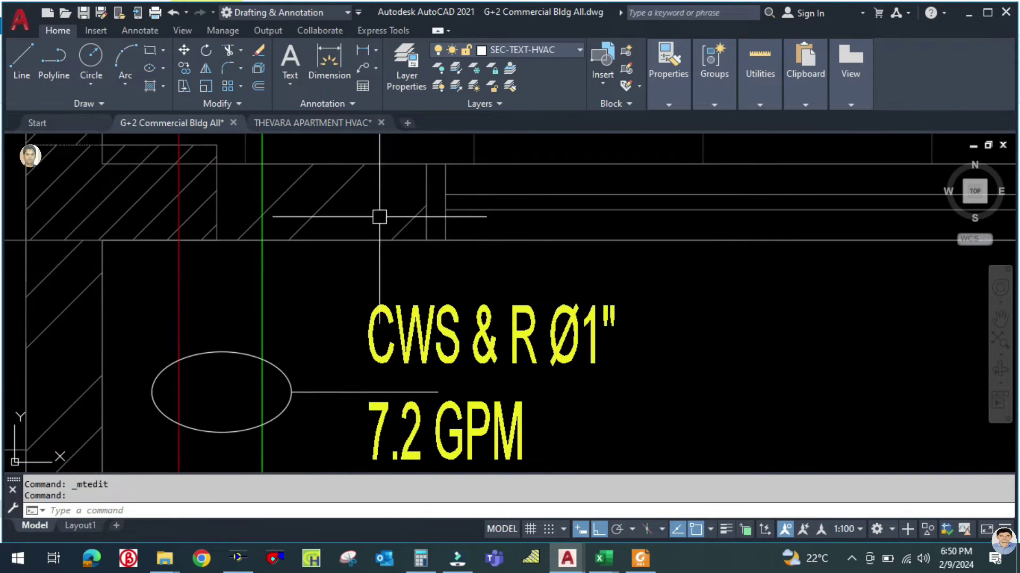
{"action": "left_click", "coordinate": [310, 123]}
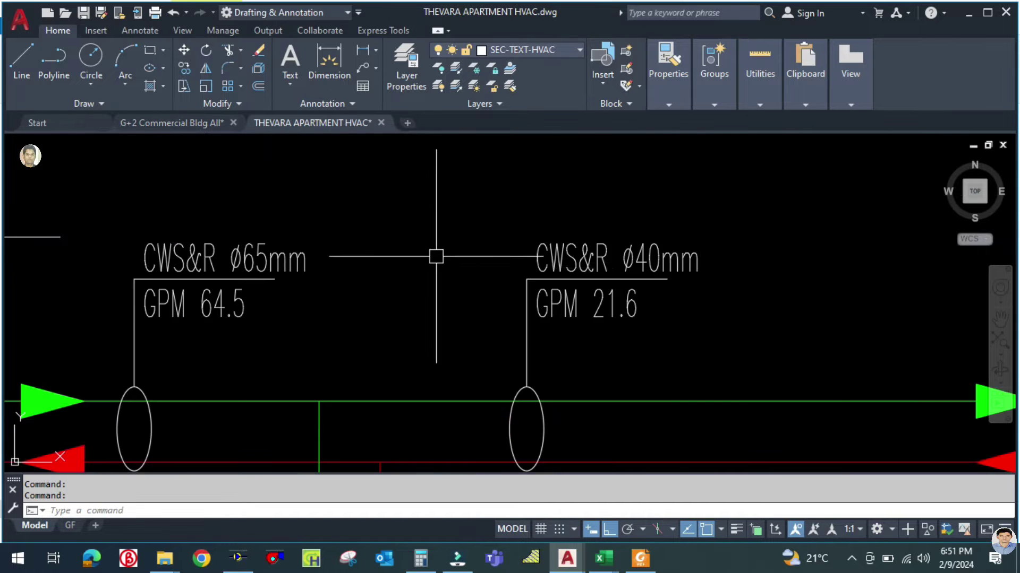
{"action": "scroll", "coordinate": [580, 290], "scroll_direction": "down", "scroll_amount": 10}
{"action": "middle_click_drag", "start_coordinate": [351, 286], "coordinate": [543, 269]}
{"action": "scroll", "coordinate": [374, 248], "scroll_direction": "up", "scroll_amount": 6}
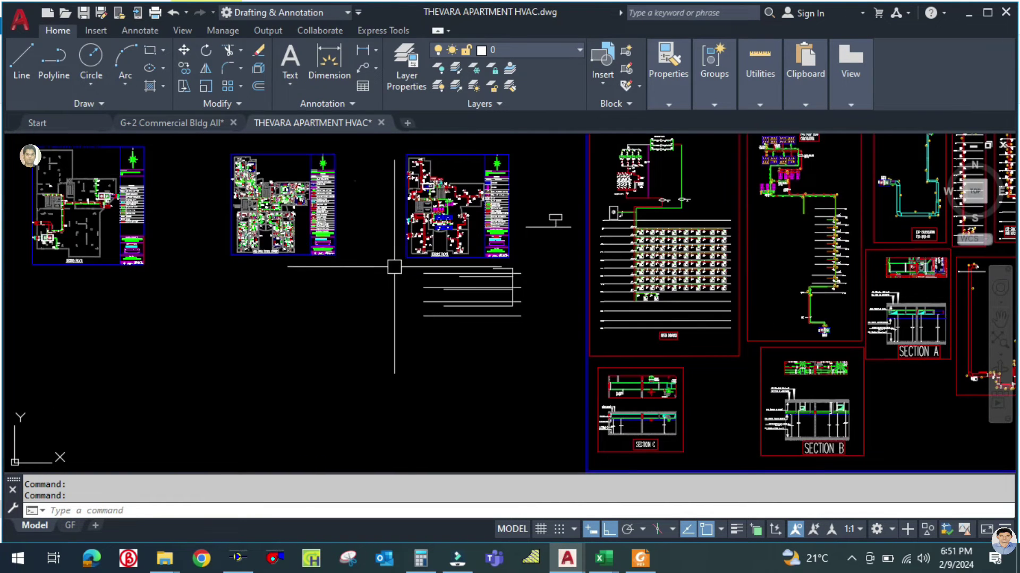
{"action": "scroll", "coordinate": [620, 341], "scroll_direction": "down", "scroll_amount": 2}
{"action": "scroll", "coordinate": [621, 364], "scroll_direction": "up", "scroll_amount": 5}
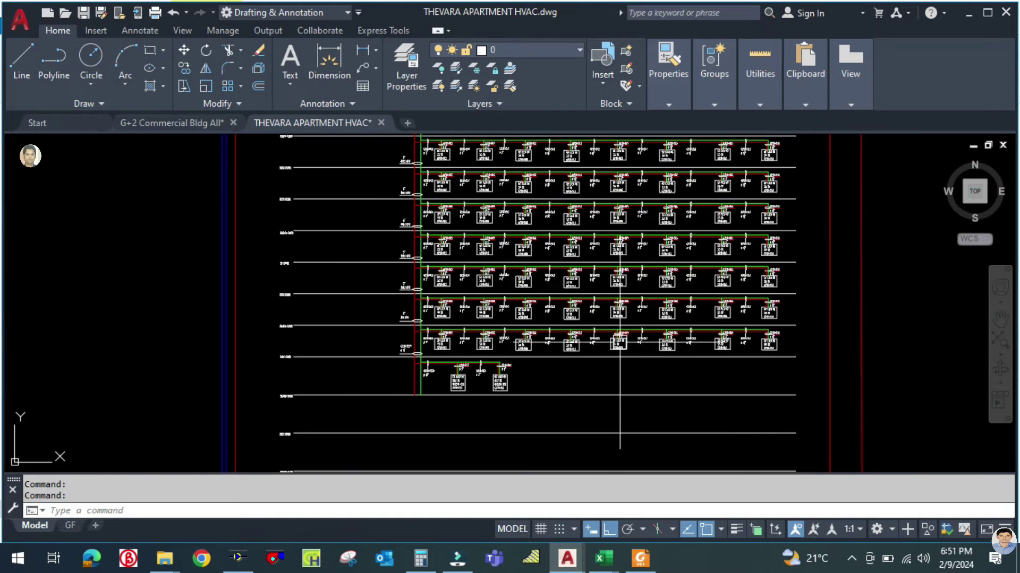
{"action": "scroll", "coordinate": [418, 367], "scroll_direction": "up", "scroll_amount": 5}
{"action": "scroll", "coordinate": [639, 375], "scroll_direction": "up", "scroll_amount": 4}
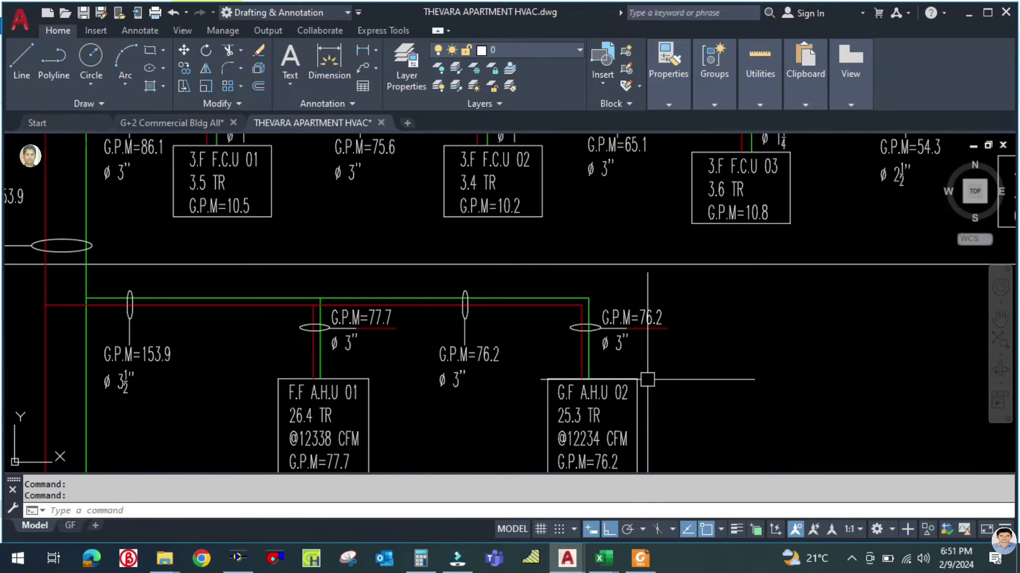
{"action": "scroll", "coordinate": [725, 388], "scroll_direction": "down", "scroll_amount": 2}
{"action": "scroll", "coordinate": [476, 378], "scroll_direction": "down", "scroll_amount": 4}
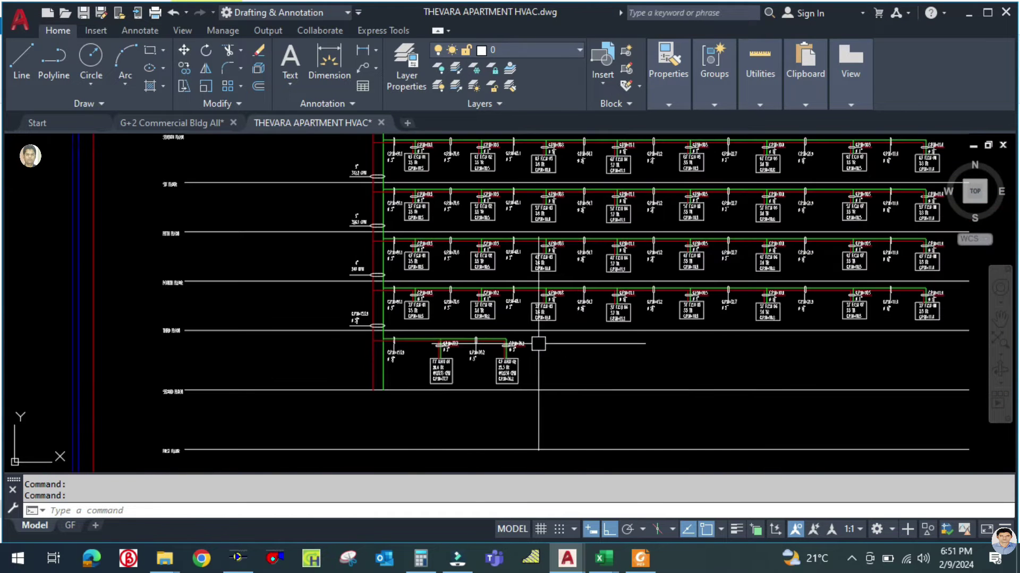
{"action": "scroll", "coordinate": [230, 336], "scroll_direction": "up", "scroll_amount": 4}
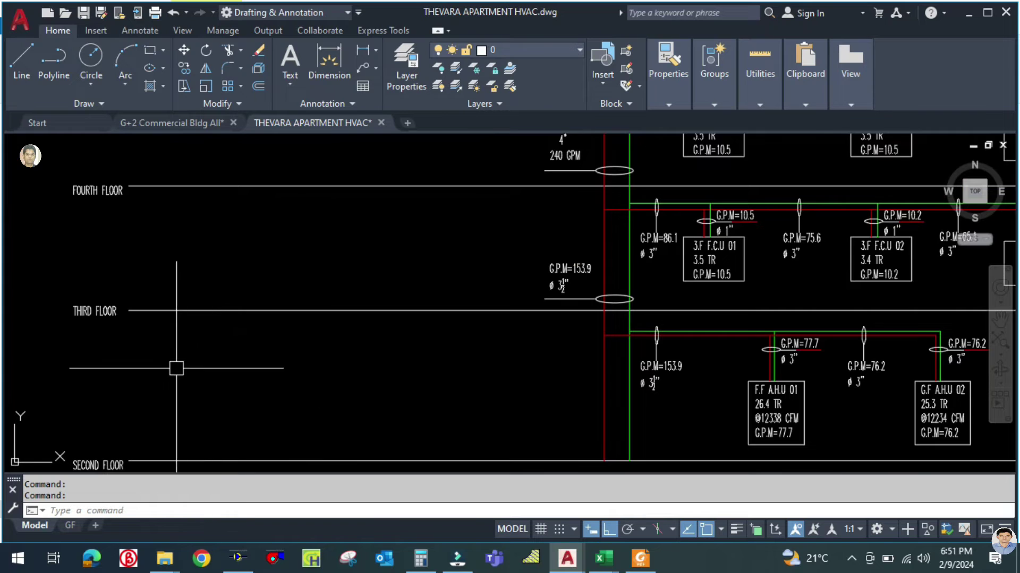
{"action": "scroll", "coordinate": [177, 356], "scroll_direction": "down", "scroll_amount": 4}
{"action": "scroll", "coordinate": [350, 388], "scroll_direction": "down", "scroll_amount": 4}
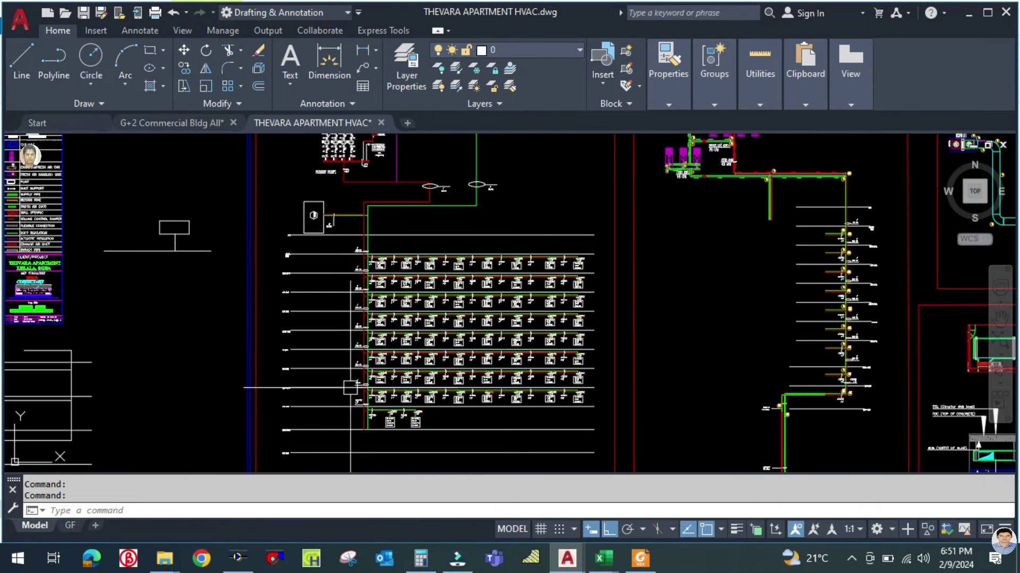
Step: Examine the primary and secondary pump piping in the riser diagram and on the terrace floor layout
{"action": "scroll", "coordinate": [333, 207], "scroll_direction": "up", "scroll_amount": 6}
{"action": "mouse_move", "coordinate": [416, 234]}
{"action": "middle_mouse_down"}
{"action": "mouse_move", "coordinate": [546, 307]}
{"action": "mouse_move", "coordinate": [496, 416]}
{"action": "middle_mouse_up"}
{"action": "scroll", "coordinate": [496, 416], "scroll_direction": "down", "scroll_amount": 6}
{"action": "scroll", "coordinate": [468, 315], "scroll_direction": "up", "scroll_amount": 4}
{"action": "scroll", "coordinate": [472, 326], "scroll_direction": "down", "scroll_amount": 2}
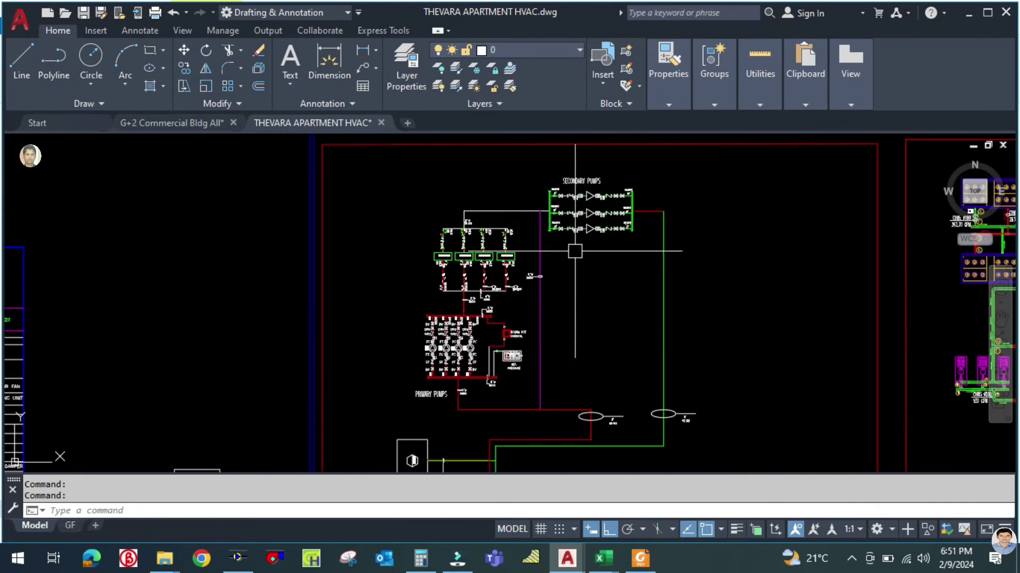
{"action": "scroll", "coordinate": [574, 251], "scroll_direction": "up", "scroll_amount": 5}
{"action": "scroll", "coordinate": [579, 244], "scroll_direction": "down", "scroll_amount": 12}
{"action": "scroll", "coordinate": [586, 225], "scroll_direction": "up", "scroll_amount": 5}
{"action": "scroll", "coordinate": [586, 225], "scroll_direction": "up", "scroll_amount": 6}
{"action": "middle_click_drag", "start_coordinate": [582, 470], "coordinate": [556, 273]}
{"action": "scroll", "coordinate": [556, 272], "scroll_direction": "down", "scroll_amount": 2}
{"action": "scroll", "coordinate": [556, 273], "scroll_direction": "up", "scroll_amount": 4}
{"action": "mouse_move", "coordinate": [552, 223]}
{"action": "middle_mouse_down"}
{"action": "mouse_move", "coordinate": [531, 462]}
{"action": "mouse_move", "coordinate": [535, 285]}
{"action": "middle_mouse_up"}
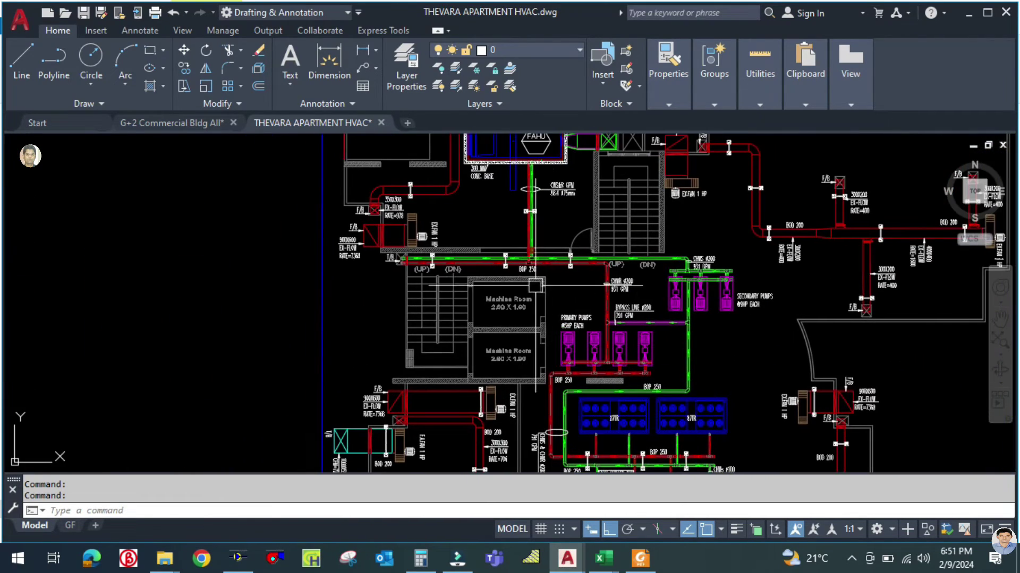
{"action": "scroll", "coordinate": [449, 252], "scroll_direction": "up", "scroll_amount": 4}
{"action": "scroll", "coordinate": [441, 335], "scroll_direction": "down", "scroll_amount": 6}
Step: Examine the CWS&R flow rate and diameter labels along the pipes on the typical floor plan
{"action": "mouse_move", "coordinate": [442, 335]}
{"action": "middle_mouse_down"}
{"action": "mouse_move", "coordinate": [400, 364]}
{"action": "mouse_move", "coordinate": [563, 318]}
{"action": "middle_mouse_up"}
{"action": "scroll", "coordinate": [562, 319], "scroll_direction": "up", "scroll_amount": 2}
{"action": "scroll", "coordinate": [425, 322], "scroll_direction": "up", "scroll_amount": 4}
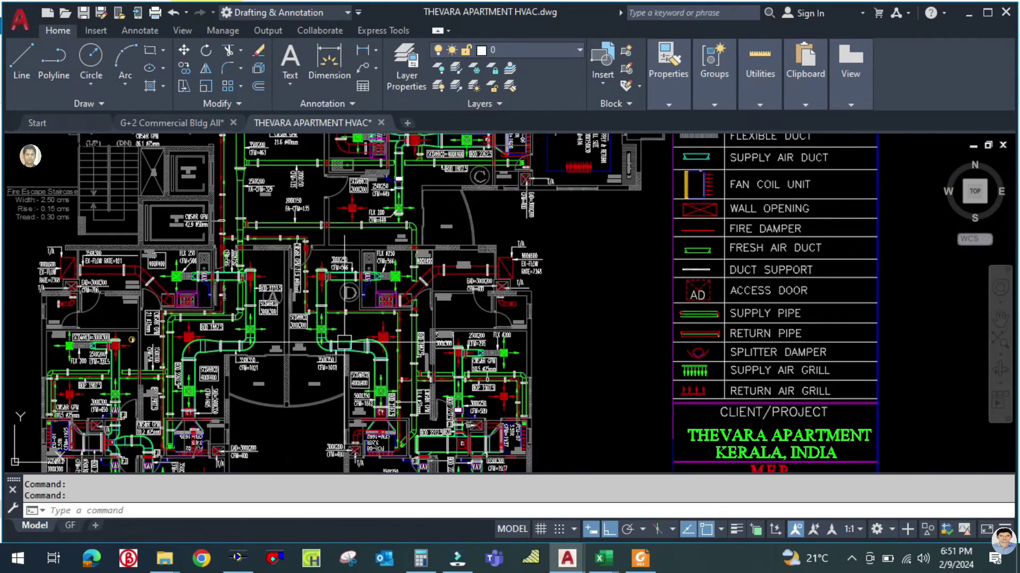
{"action": "scroll", "coordinate": [567, 265], "scroll_direction": "down", "scroll_amount": 4}
{"action": "scroll", "coordinate": [363, 213], "scroll_direction": "up", "scroll_amount": 5}
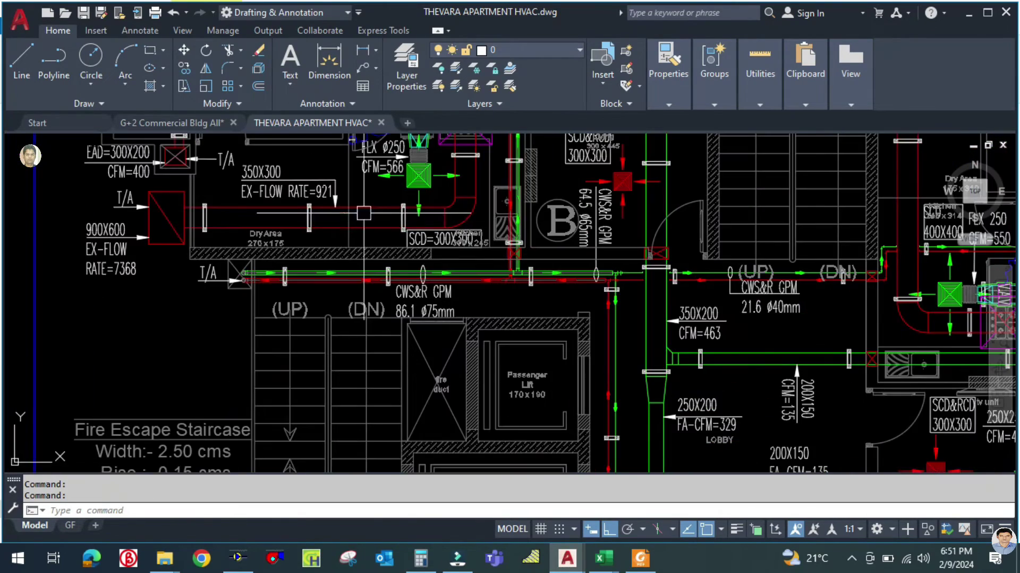
{"action": "scroll", "coordinate": [604, 278], "scroll_direction": "down", "scroll_amount": 15}
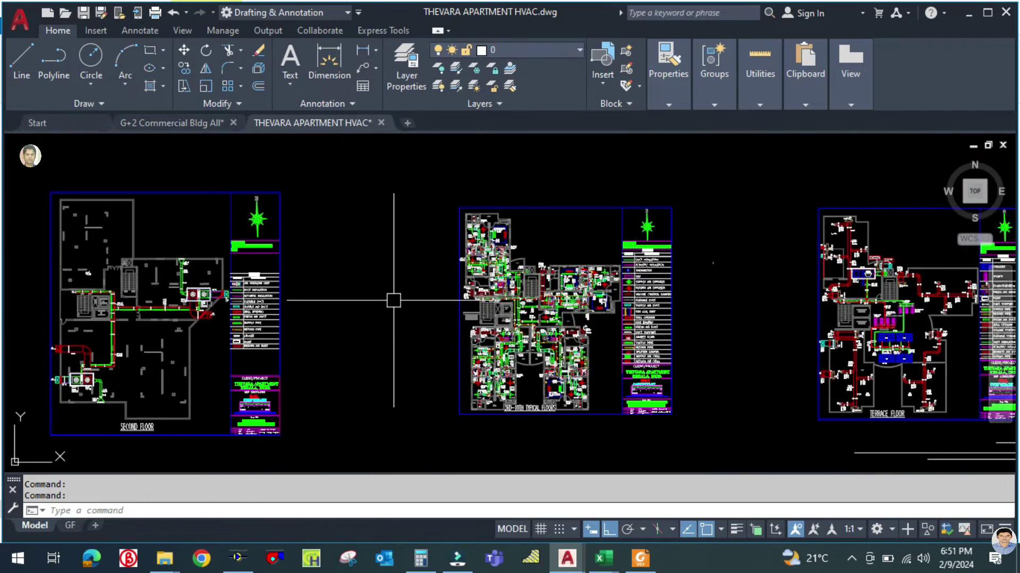
Step: Review the riser sheet and the separate floor-by-floor FCU riser diagram, and return to G+2 Commercial Bldg All.dwg
{"action": "scroll", "coordinate": [795, 393], "scroll_direction": "up", "scroll_amount": 6}
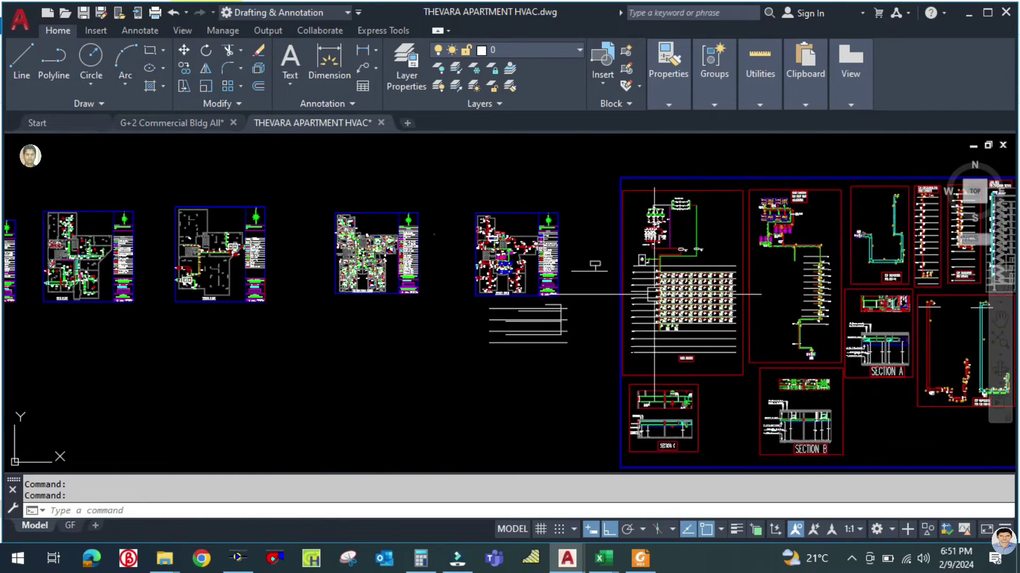
{"action": "scroll", "coordinate": [541, 323], "scroll_direction": "up", "scroll_amount": 4}
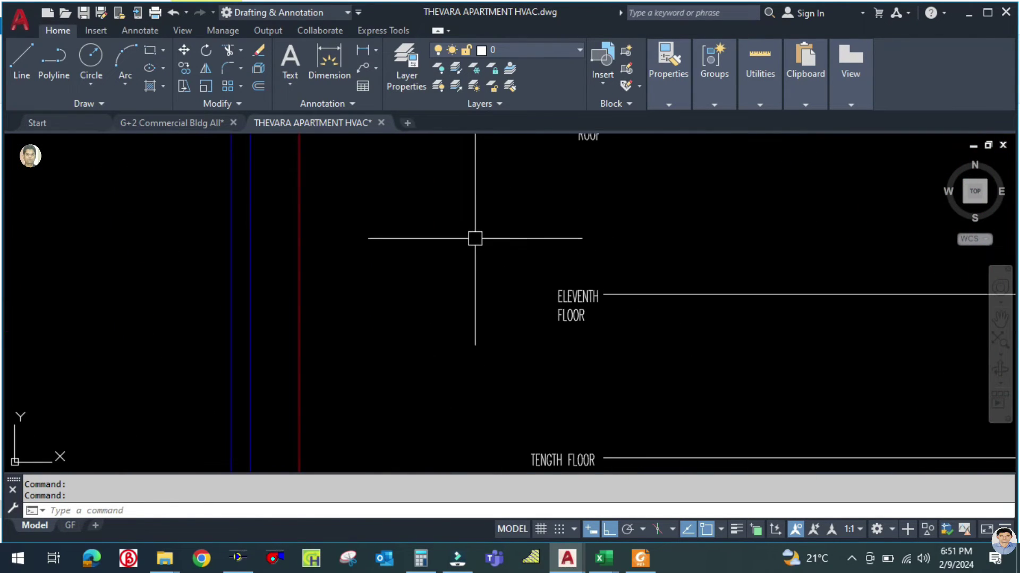
{"action": "scroll", "coordinate": [535, 253], "scroll_direction": "down", "scroll_amount": 8}
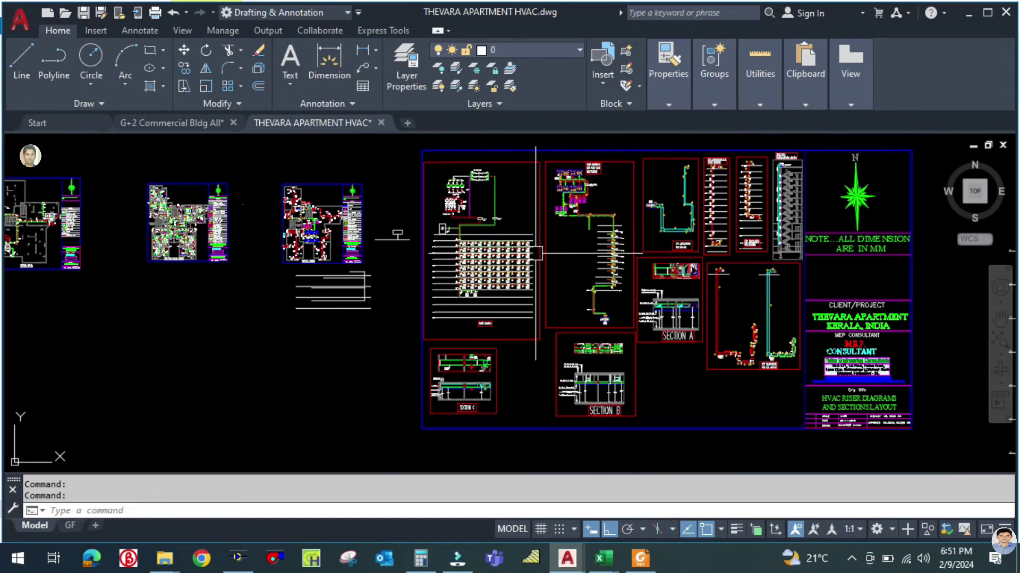
{"action": "middle_click_drag", "start_coordinate": [753, 305], "coordinate": [354, 305]}
{"action": "scroll", "coordinate": [610, 234], "scroll_direction": "up", "scroll_amount": 6}
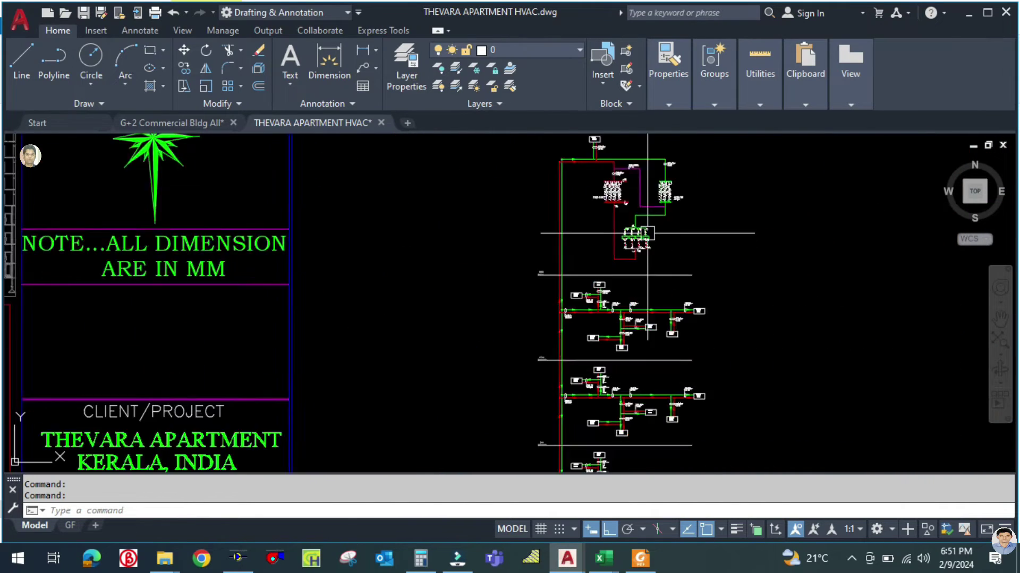
{"action": "scroll", "coordinate": [610, 234], "scroll_direction": "down", "scroll_amount": 6}
{"action": "scroll", "coordinate": [622, 301], "scroll_direction": "up", "scroll_amount": 5}
{"action": "scroll", "coordinate": [643, 256], "scroll_direction": "down", "scroll_amount": 5}
{"action": "scroll", "coordinate": [628, 392], "scroll_direction": "up", "scroll_amount": 5}
{"action": "scroll", "coordinate": [561, 308], "scroll_direction": "up", "scroll_amount": 6}
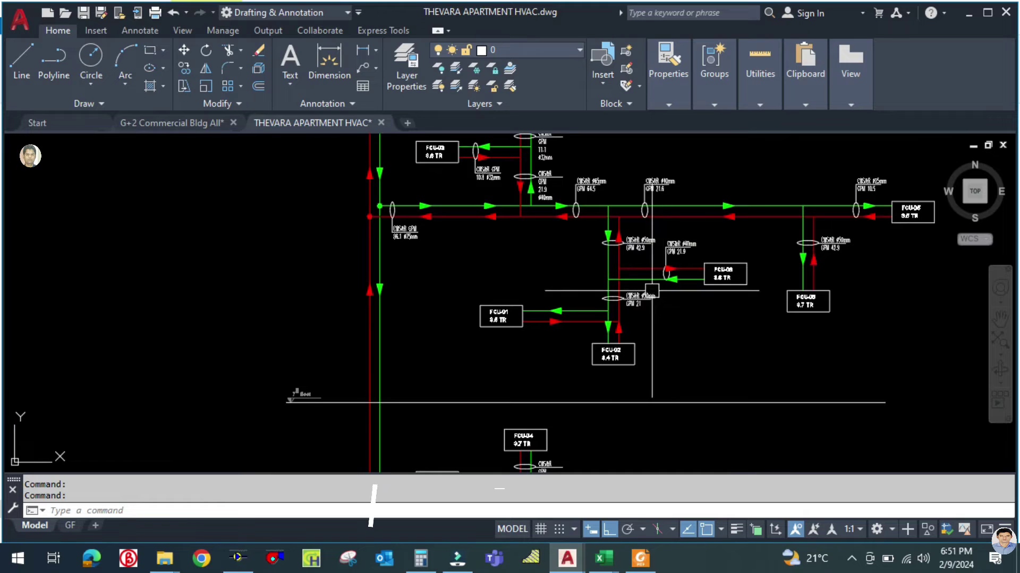
{"action": "scroll", "coordinate": [562, 307], "scroll_direction": "down", "scroll_amount": 8}
{"action": "scroll", "coordinate": [719, 364], "scroll_direction": "down", "scroll_amount": 6}
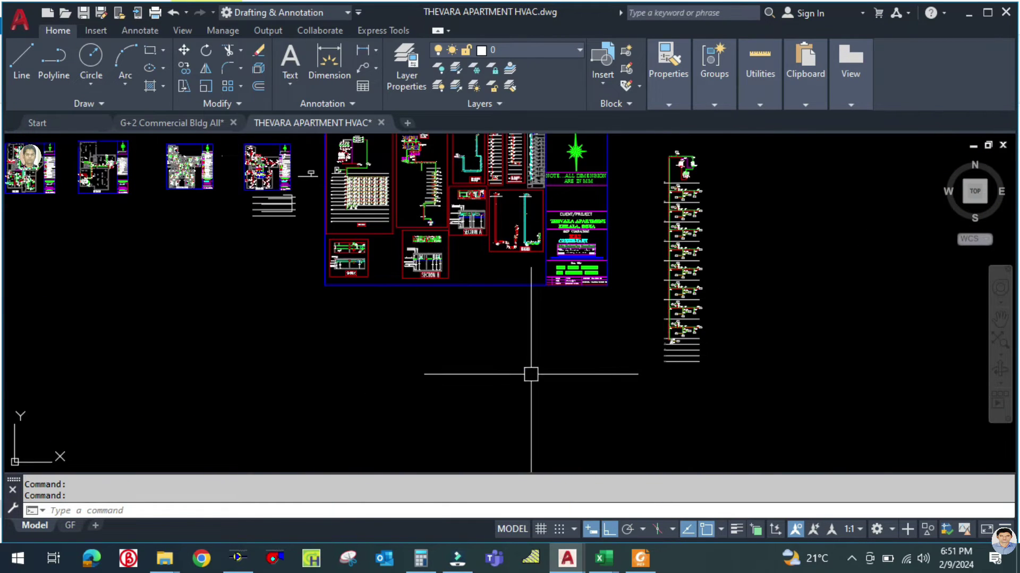
{"action": "scroll", "coordinate": [531, 371], "scroll_direction": "down", "scroll_amount": 4}
{"action": "left_click", "coordinate": [176, 121]}
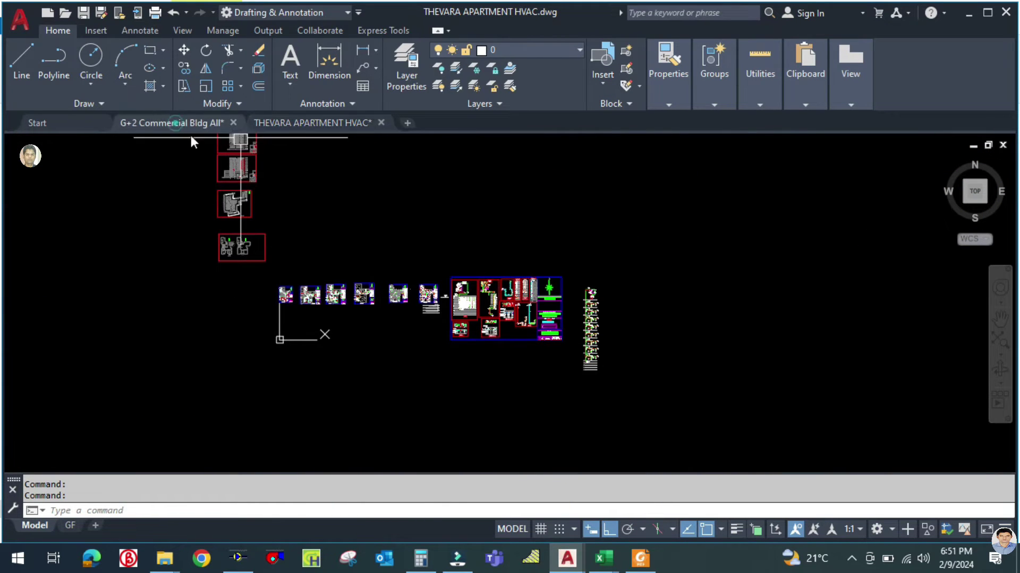
Step: Move the ellipse around the chilled water supply and return pipes closer to GF-FCU-021
{"action": "scroll", "coordinate": [587, 318], "scroll_direction": "down", "scroll_amount": 3}
{"action": "scroll", "coordinate": [588, 297], "scroll_direction": "up", "scroll_amount": 5}
{"action": "scroll", "coordinate": [658, 275], "scroll_direction": "down", "scroll_amount": 5}
{"action": "scroll", "coordinate": [671, 275], "scroll_direction": "down", "scroll_amount": 3}
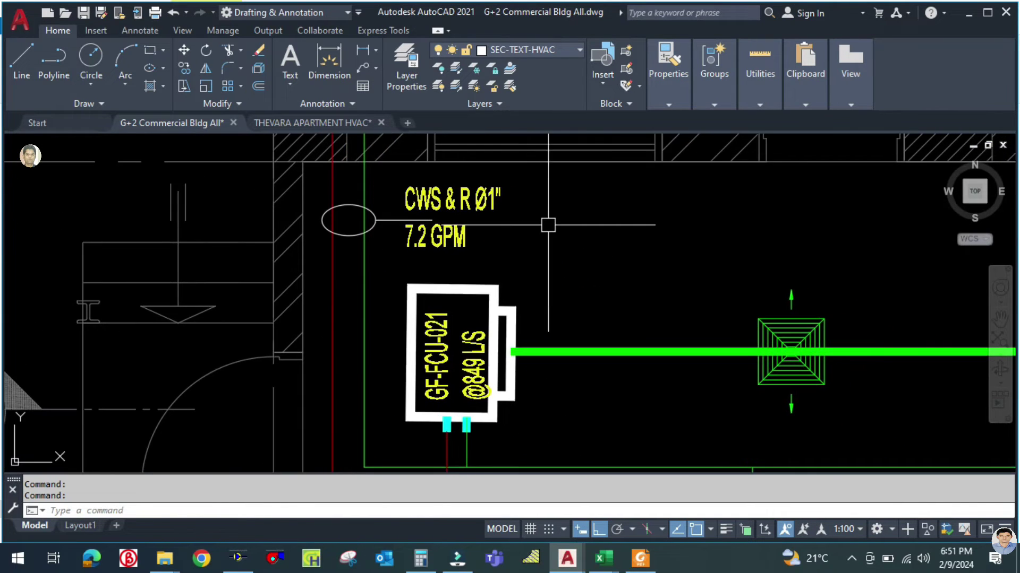
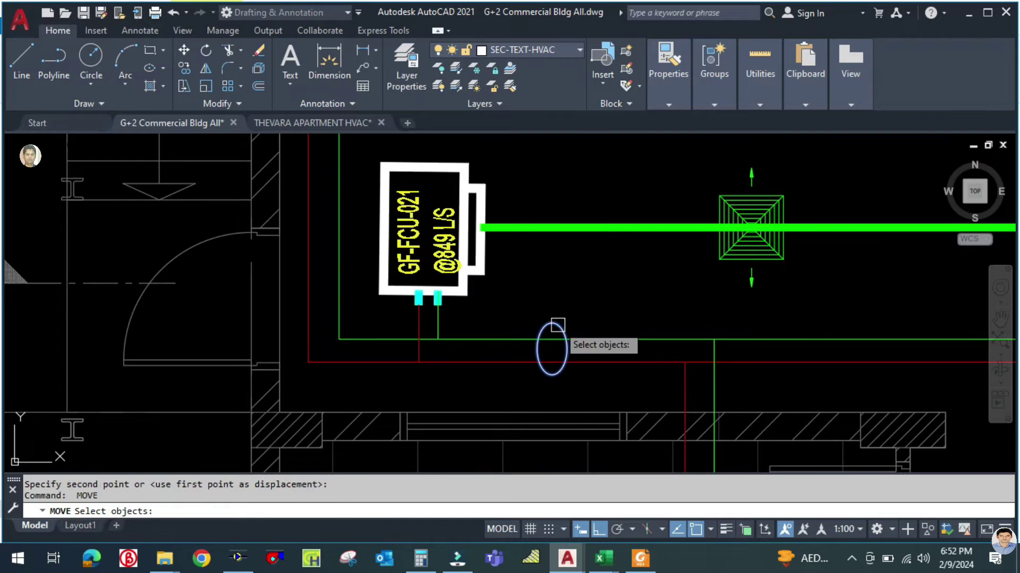
{"action": "left_click", "coordinate": [599, 312]}
{"action": "key", "text": "Escape"}
Step: Draw a leader from the ellipse's upper edge, going up and then horizontally away from GF-FCU-021
{"action": "type", "text": "l"}
{"action": "key", "text": "Escape"}
{"action": "type", "text": "l"}
{"action": "key", "text": "Return"}
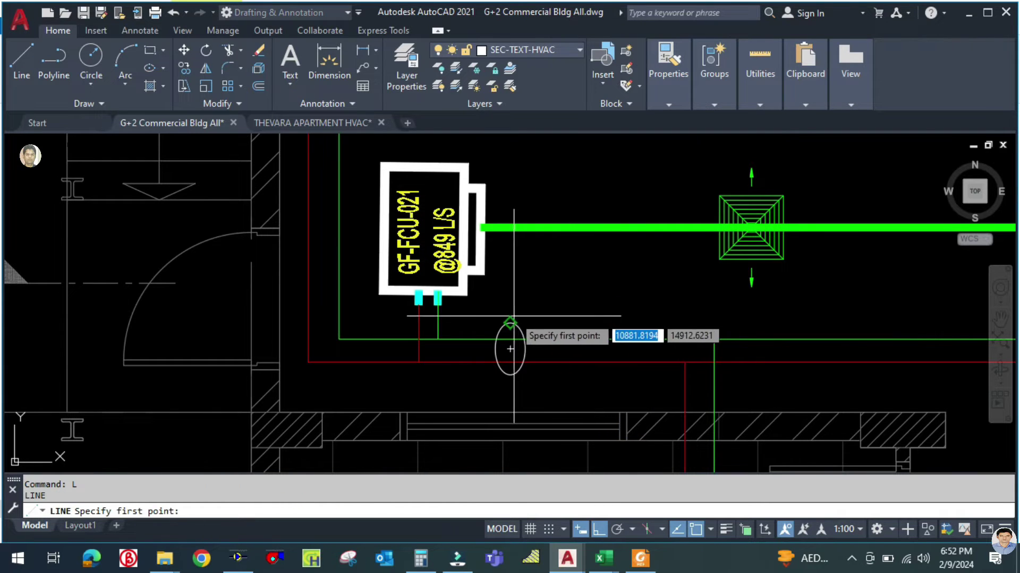
{"action": "left_click", "coordinate": [509, 323]}
{"action": "left_click", "coordinate": [510, 311]}
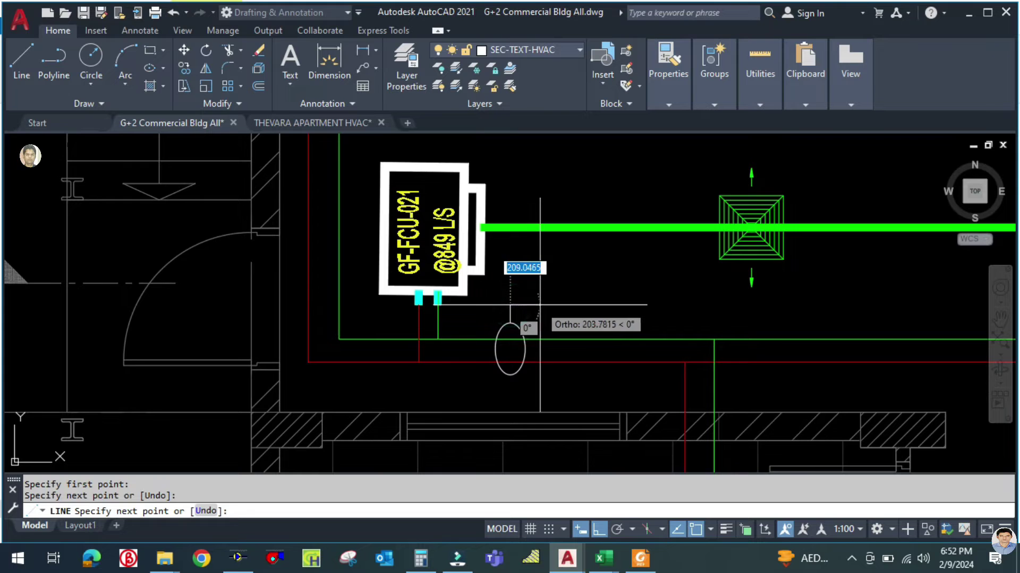
{"action": "left_click", "coordinate": [539, 310]}
{"action": "key", "text": "Escape"}
Step: Copy the "CWS & R Ø1" 7.2 GPM" label above GF-FCU-021 to the new leader below the unit
{"action": "scroll", "coordinate": [574, 367], "scroll_direction": "down", "scroll_amount": 4}
{"action": "key", "text": "Escape"}
{"action": "scroll", "coordinate": [587, 335], "scroll_direction": "up", "scroll_amount": 4}
{"action": "type", "text": "co"}
{"action": "key", "text": "Return"}
{"action": "left_click", "coordinate": [425, 176]}
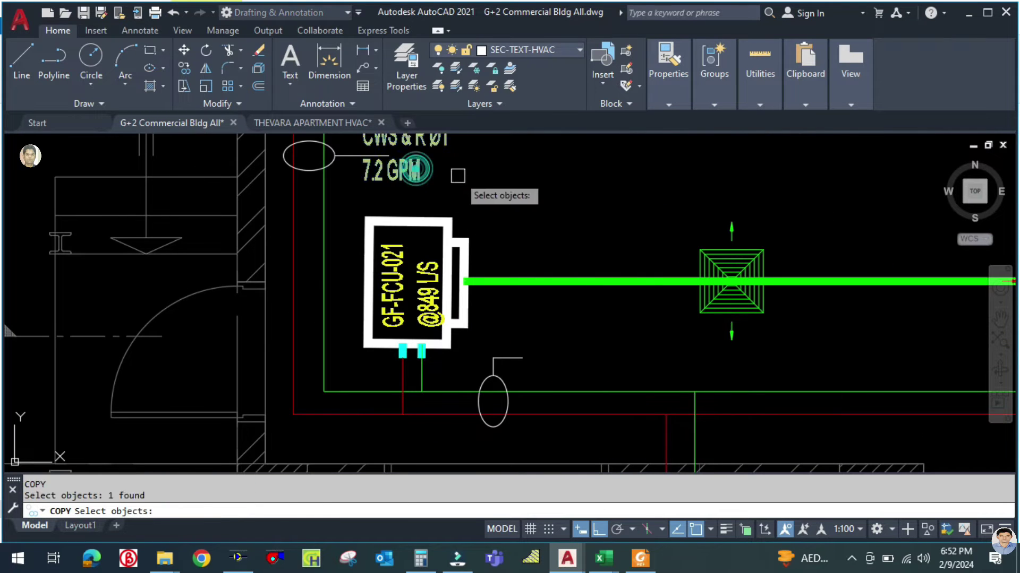
{"action": "key", "text": "Return"}
{"action": "left_click", "coordinate": [468, 171]}
{"action": "key", "text": "F8"}
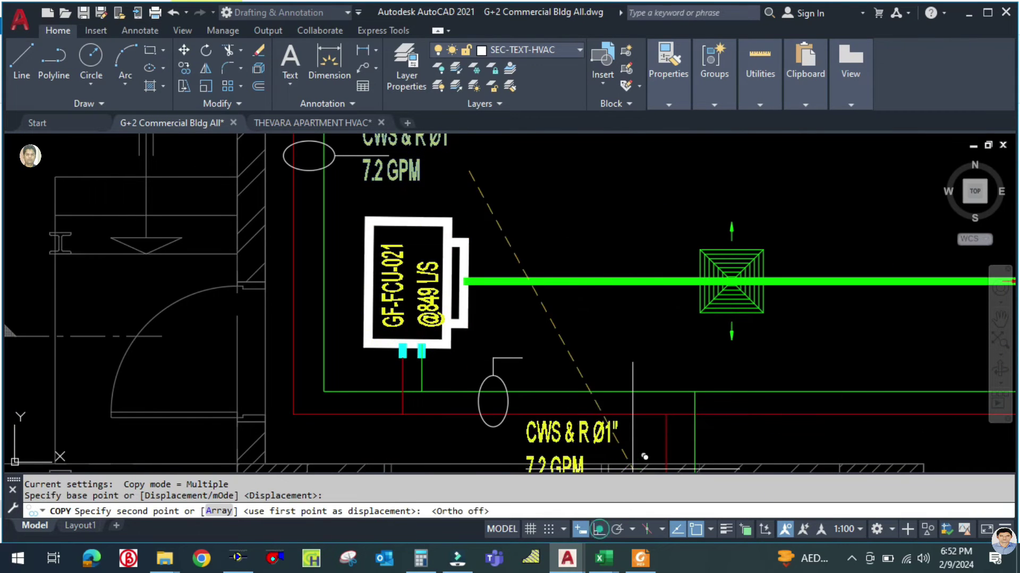
{"action": "scroll", "coordinate": [601, 361], "scroll_direction": "up", "scroll_amount": 5}
{"action": "key", "text": "Escape"}
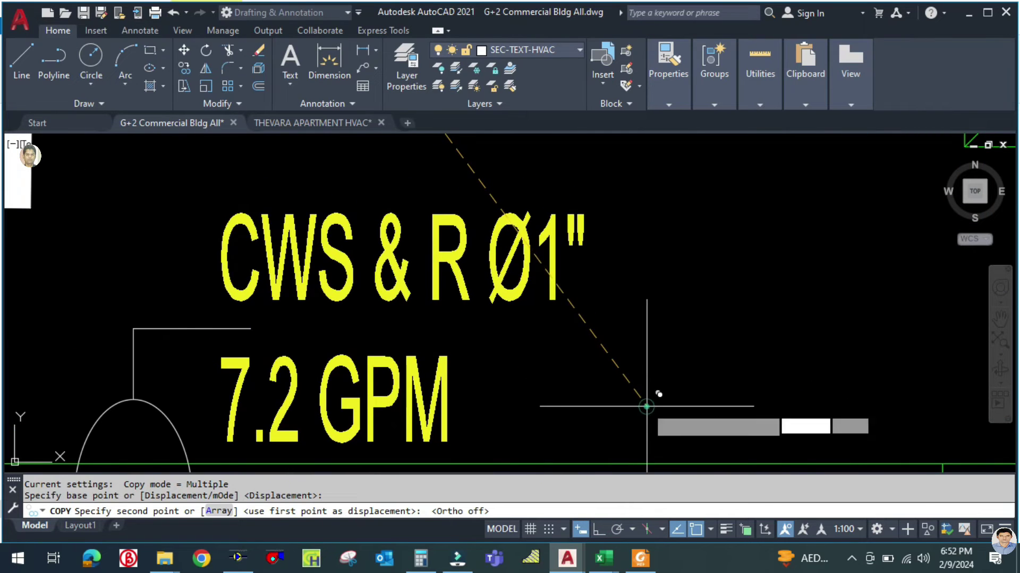
{"action": "scroll", "coordinate": [572, 321], "scroll_direction": "down", "scroll_amount": 3}
{"action": "key", "text": "F8"}
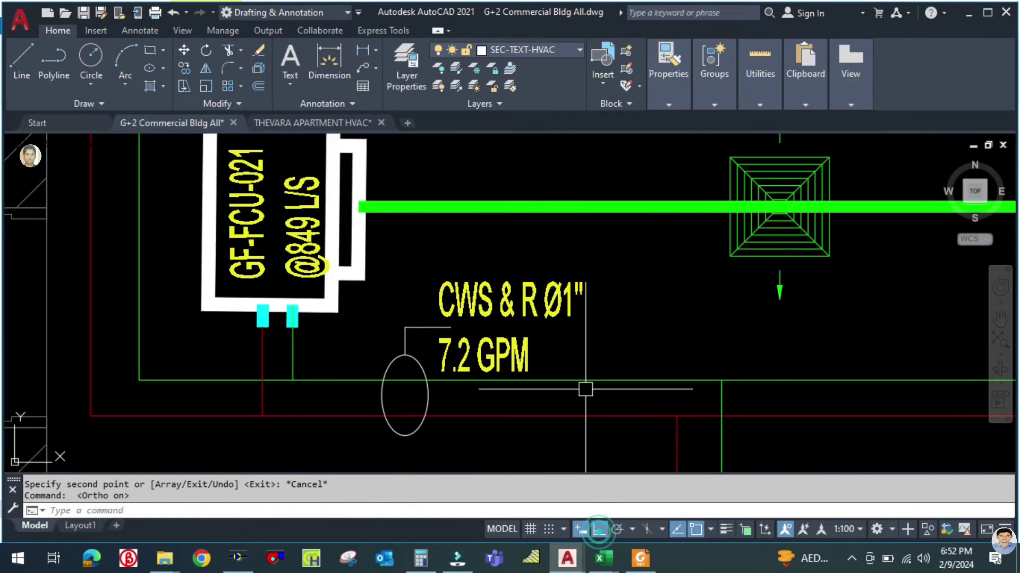
{"action": "key", "text": "Escape"}
Step: Check the corridor's selected tonnage for GF-FCU-021 in Tonnage Calculation (Thumb Rule).xlsx
{"action": "scroll", "coordinate": [600, 321], "scroll_direction": "down", "scroll_amount": 5}
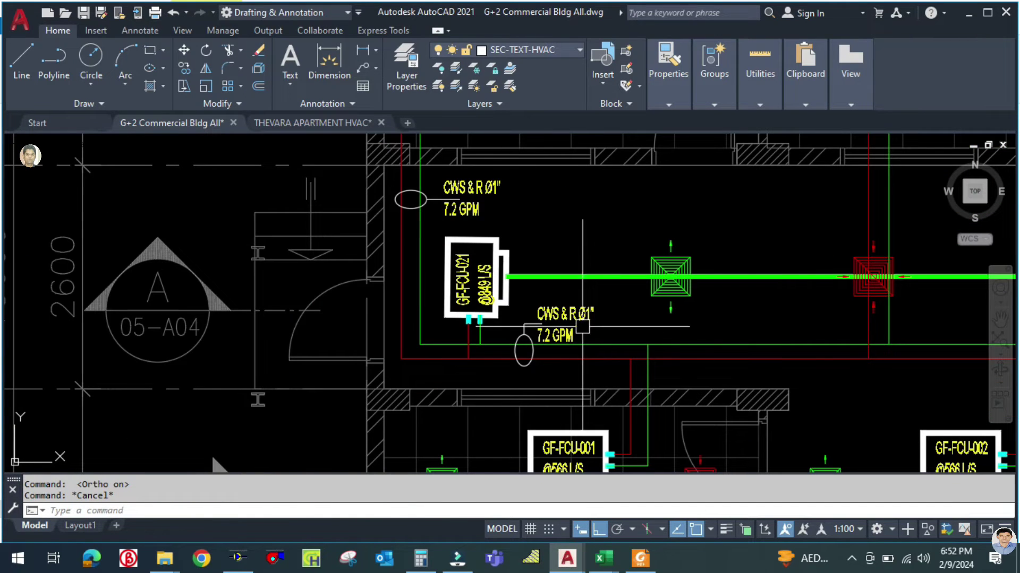
{"action": "middle_click_drag", "start_coordinate": [635, 333], "coordinate": [602, 417]}
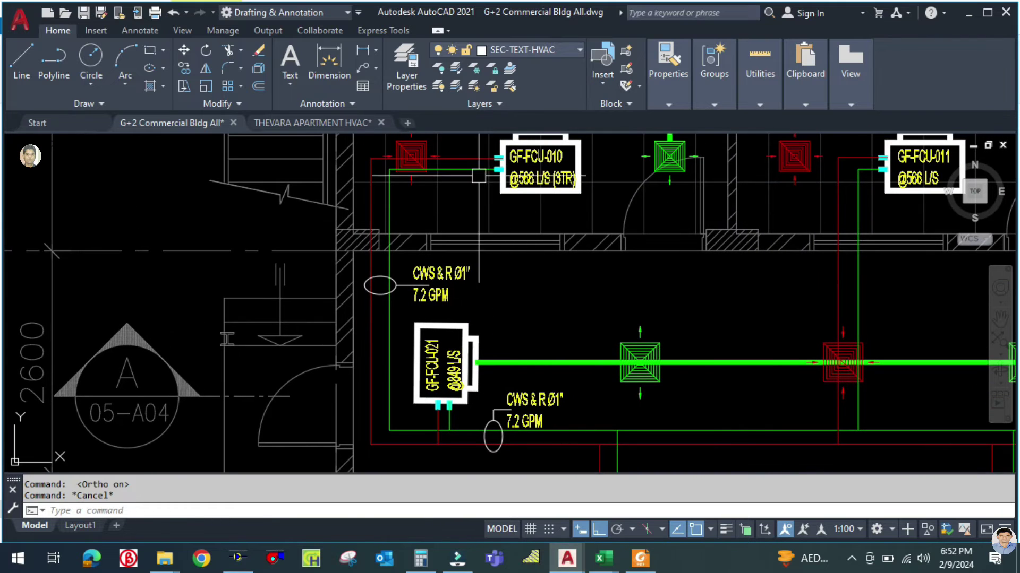
{"action": "scroll", "coordinate": [467, 404], "scroll_direction": "up", "scroll_amount": 4}
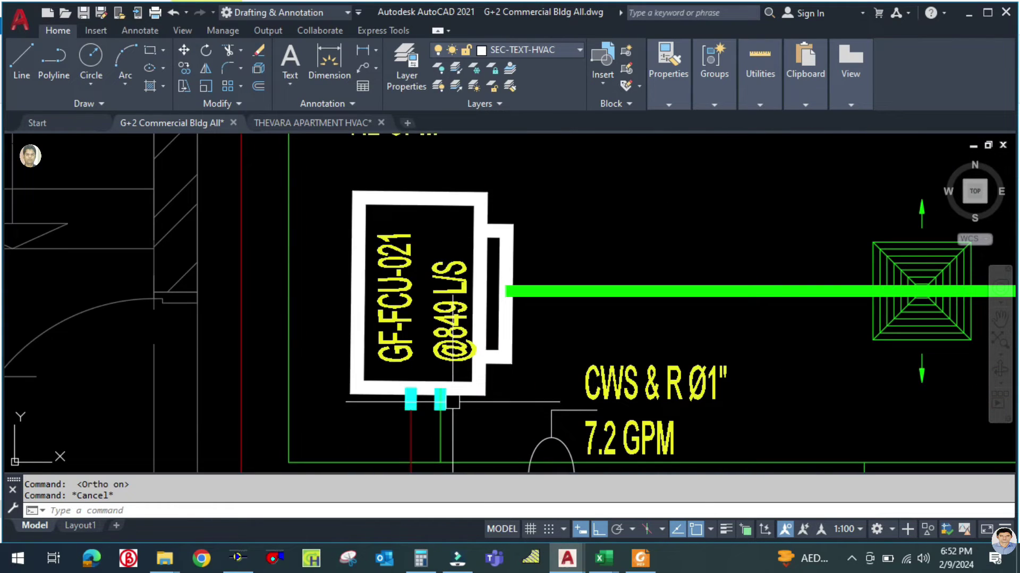
{"action": "scroll", "coordinate": [489, 327], "scroll_direction": "down", "scroll_amount": 2}
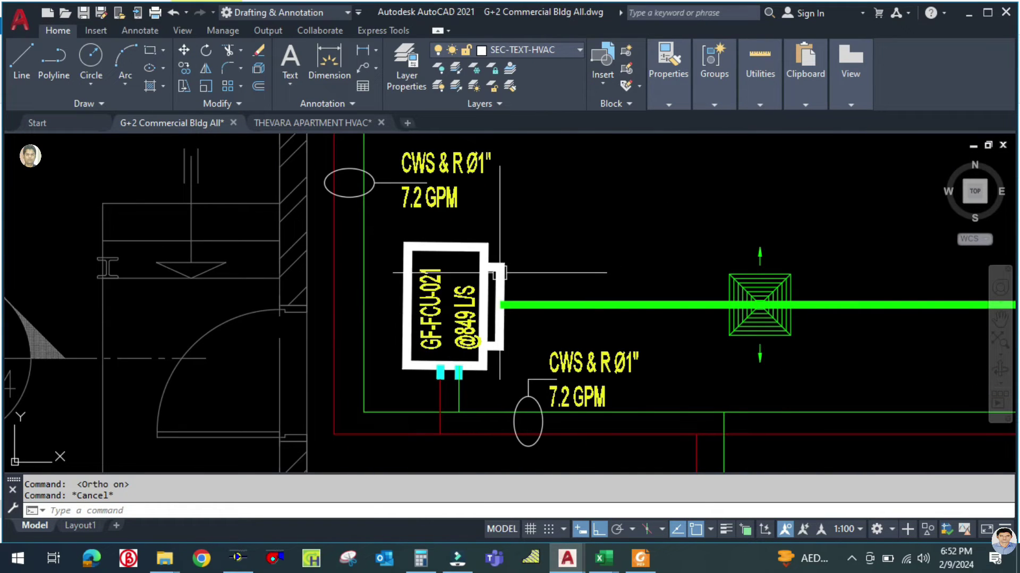
{"action": "mouse_move", "coordinate": [603, 558]}
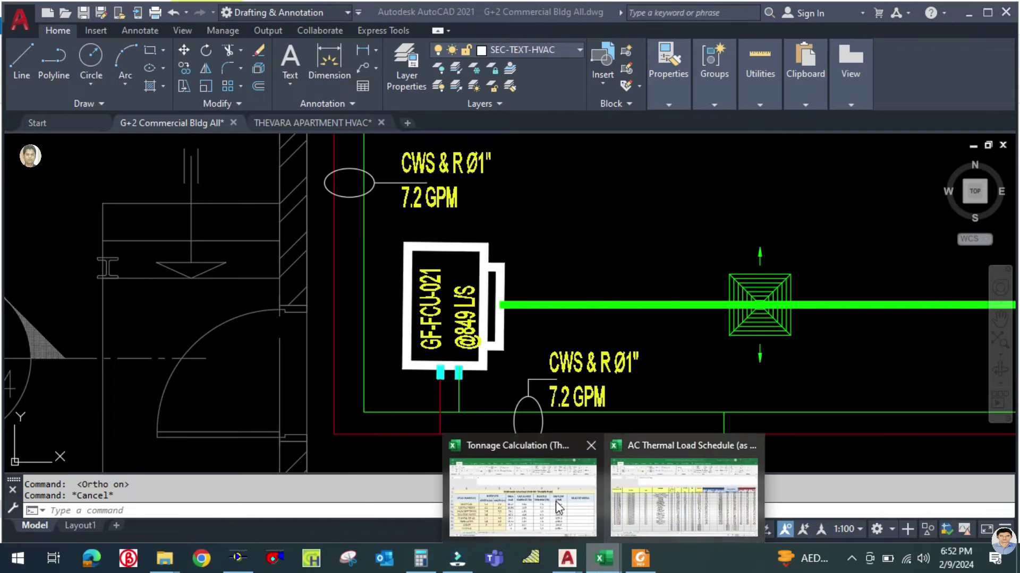
{"action": "left_click", "coordinate": [529, 484]}
{"action": "scroll", "coordinate": [526, 425], "scroll_direction": "down", "scroll_amount": 4}
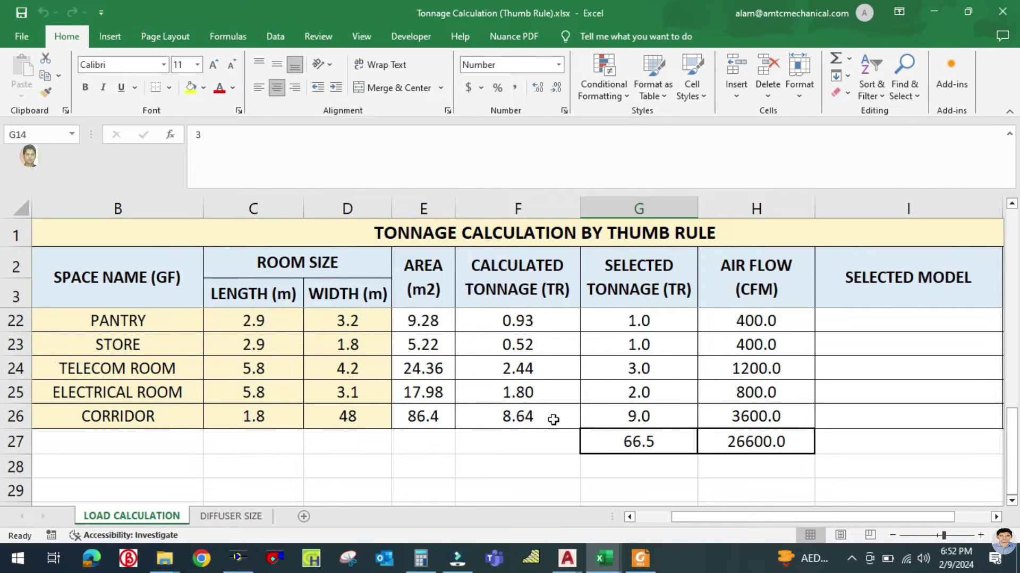
{"action": "left_click", "coordinate": [636, 418]}
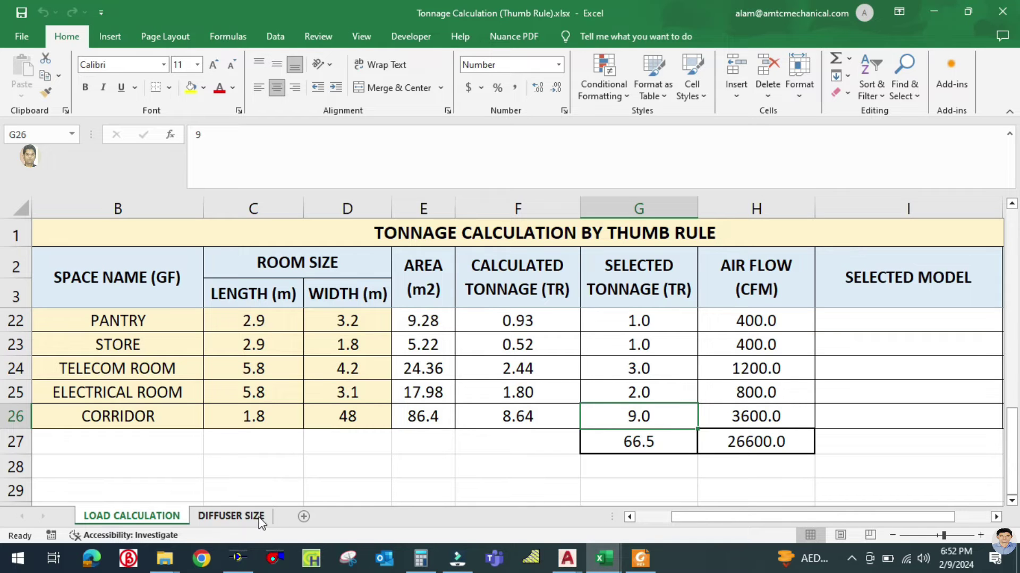
Step: Check the corridor FCU's quantity, total kW and flow rate in the AC Thermal Load Schedule workbook
{"action": "mouse_move", "coordinate": [604, 558]}
{"action": "left_click", "coordinate": [657, 509]}
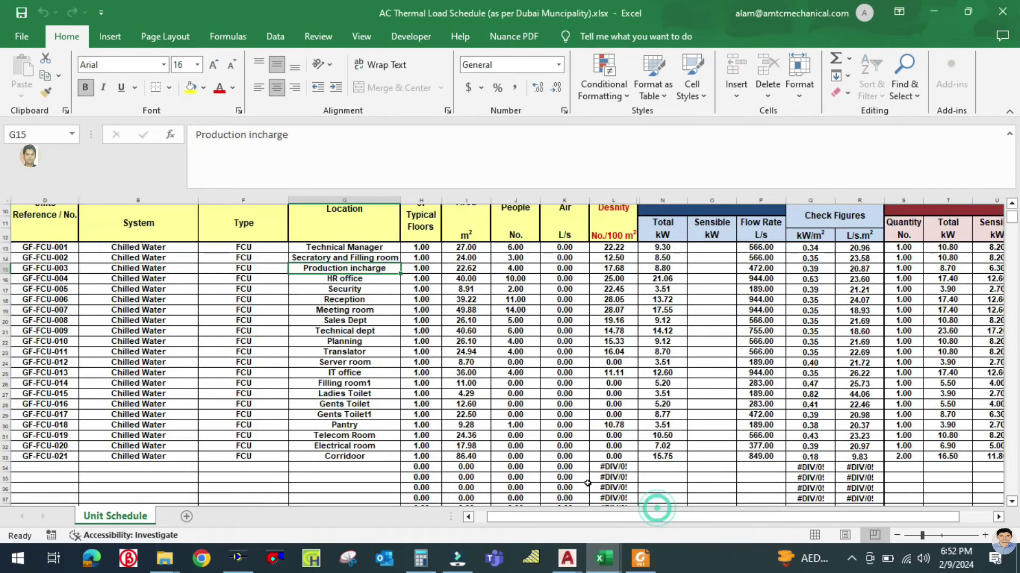
{"action": "left_click", "coordinate": [338, 457]}
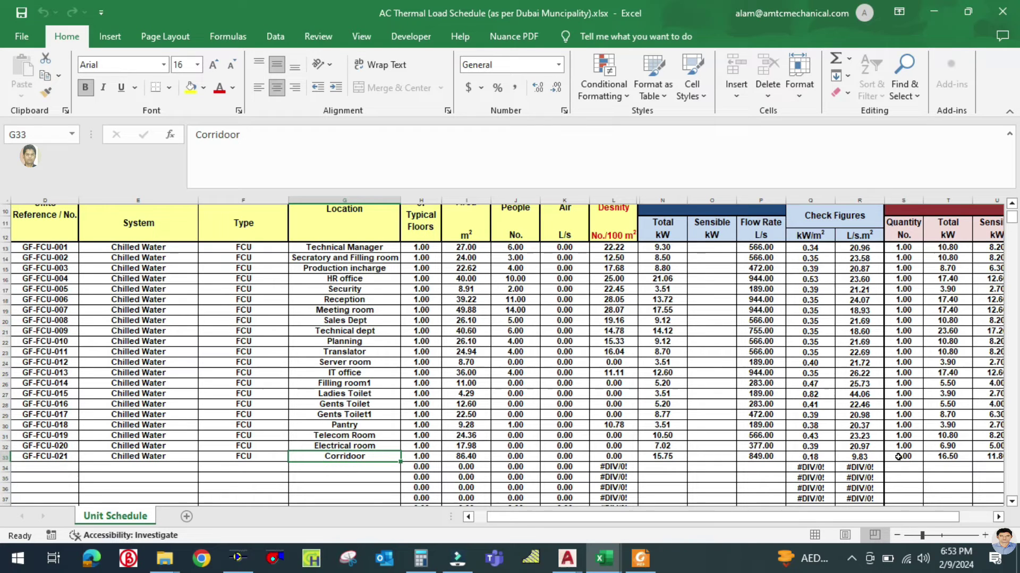
{"action": "left_click", "coordinate": [902, 456]}
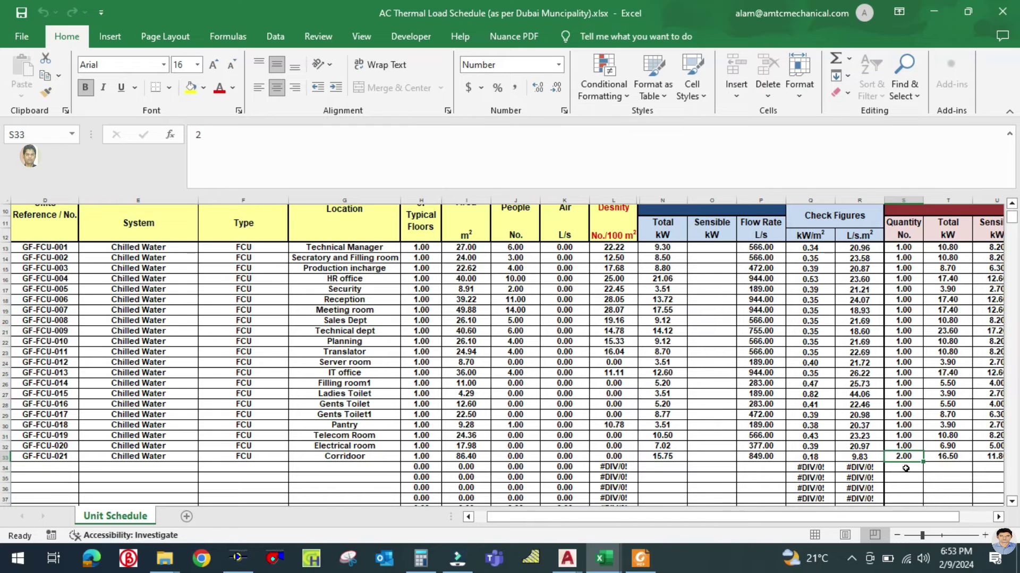
{"action": "left_click", "coordinate": [995, 518]}
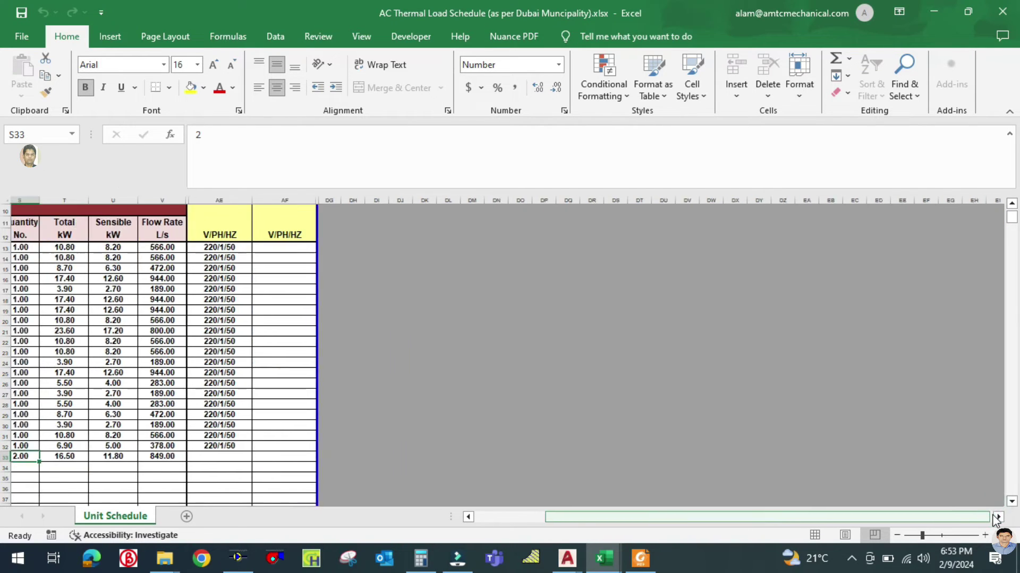
{"action": "left_click_drag", "start_coordinate": [555, 517], "coordinate": [521, 518]}
Step: Return to G+2 Commercial Bldg All.dwg and examine the corridor FCUs at both ends of the layout
{"action": "mouse_move", "coordinate": [567, 559]}
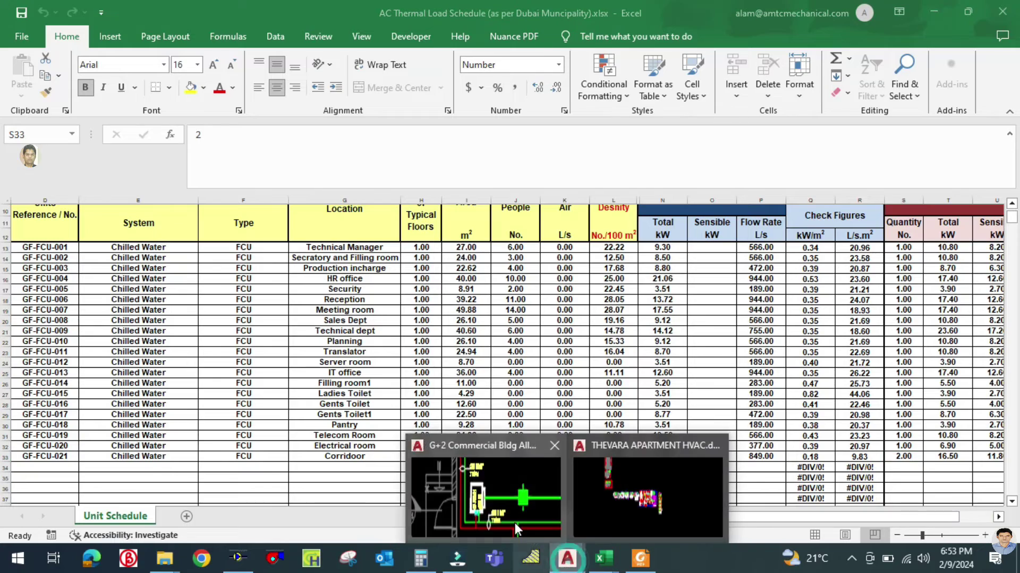
{"action": "left_click", "coordinate": [515, 523]}
{"action": "scroll", "coordinate": [509, 303], "scroll_direction": "down", "scroll_amount": 5}
{"action": "middle_click_drag", "start_coordinate": [611, 319], "coordinate": [504, 319]}
{"action": "scroll", "coordinate": [573, 346], "scroll_direction": "up", "scroll_amount": 4}
{"action": "scroll", "coordinate": [531, 319], "scroll_direction": "down", "scroll_amount": 4}
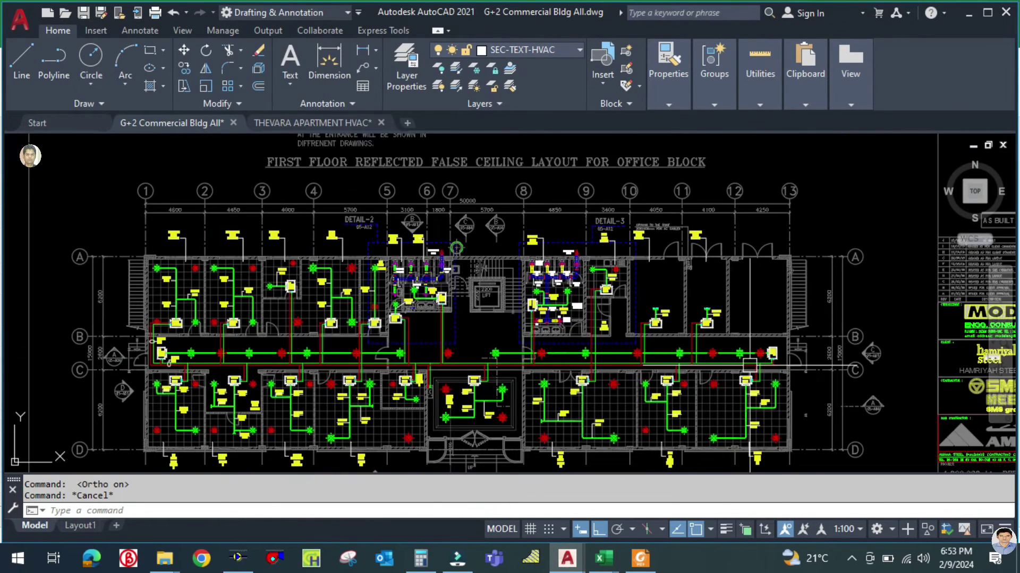
{"action": "scroll", "coordinate": [749, 365], "scroll_direction": "up", "scroll_amount": 8}
{"action": "scroll", "coordinate": [796, 356], "scroll_direction": "down", "scroll_amount": 4}
{"action": "scroll", "coordinate": [797, 345], "scroll_direction": "down", "scroll_amount": 6}
{"action": "scroll", "coordinate": [340, 245], "scroll_direction": "up", "scroll_amount": 4}
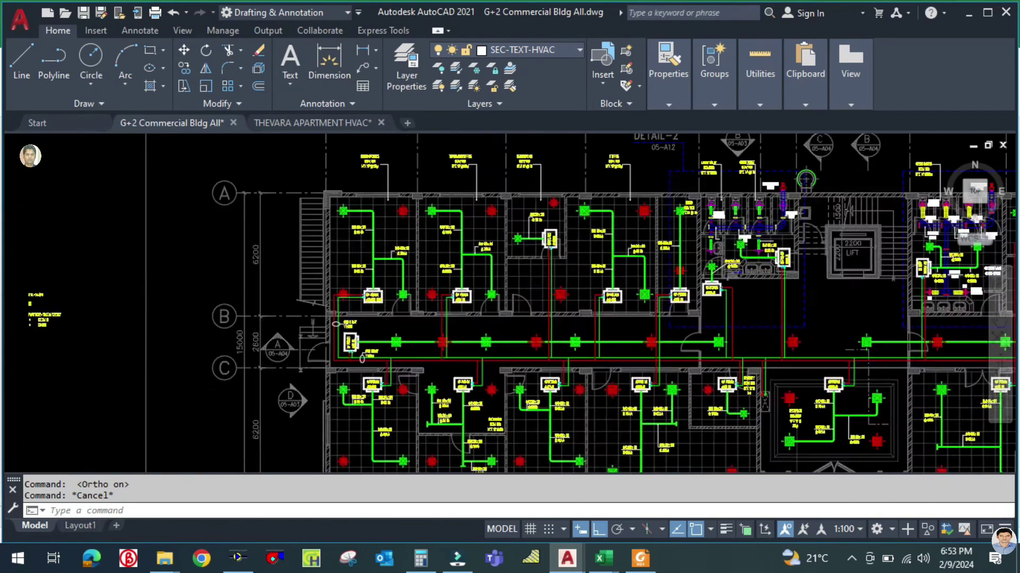
{"action": "scroll", "coordinate": [351, 350], "scroll_direction": "up", "scroll_amount": 9}
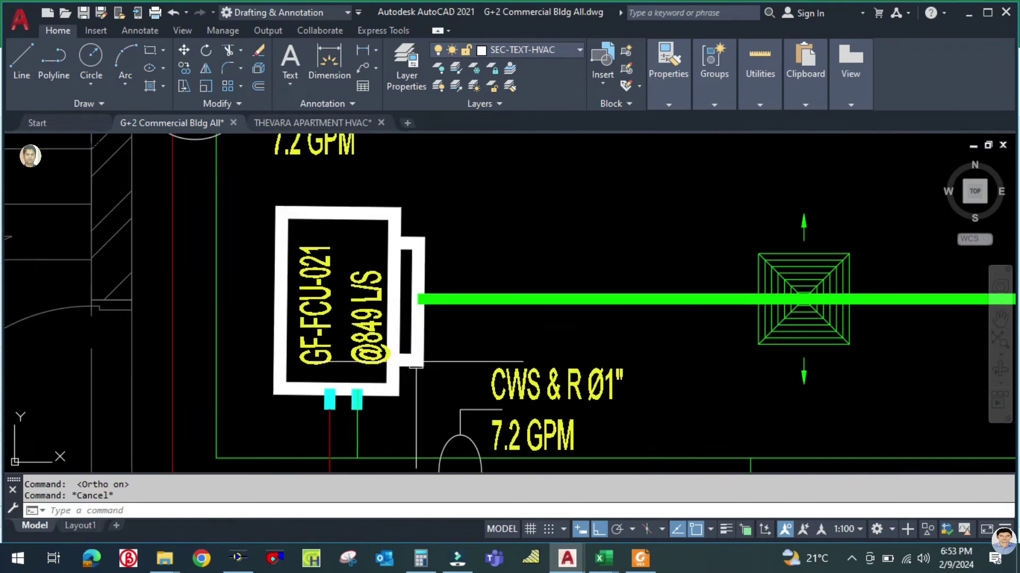
Step: Recheck the corridor row's selected tonnage in the Tonnage Calculation workbook
{"action": "mouse_move", "coordinate": [603, 558]}
{"action": "left_click", "coordinate": [487, 502]}
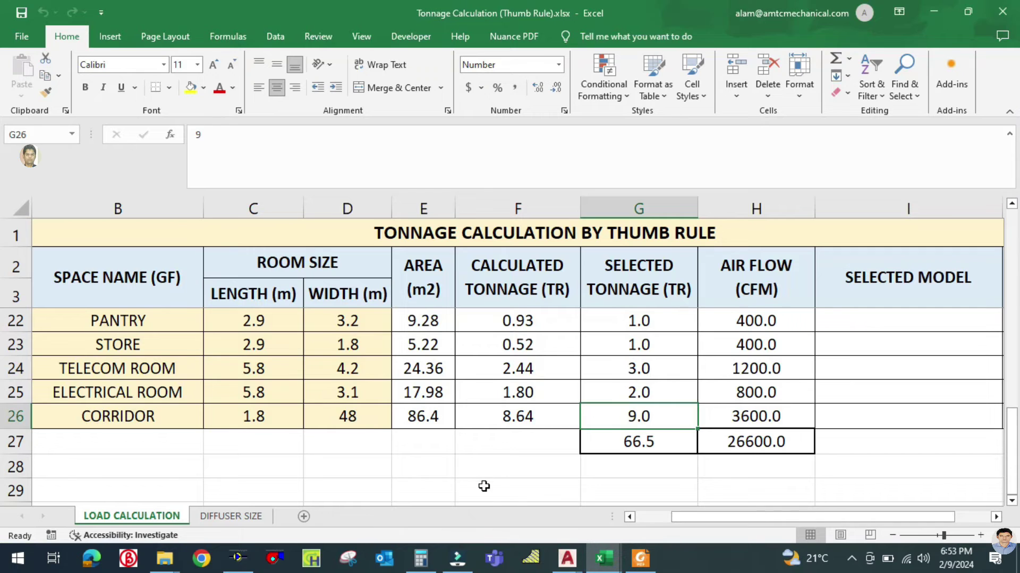
{"action": "left_click", "coordinate": [516, 457]}
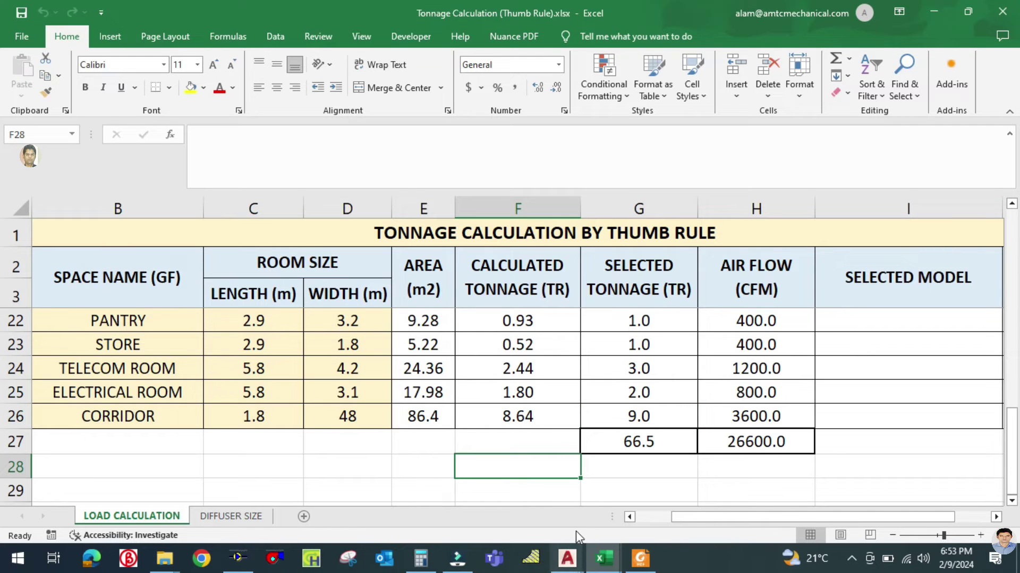
{"action": "mouse_move", "coordinate": [616, 552]}
{"action": "left_click", "coordinate": [562, 510]}
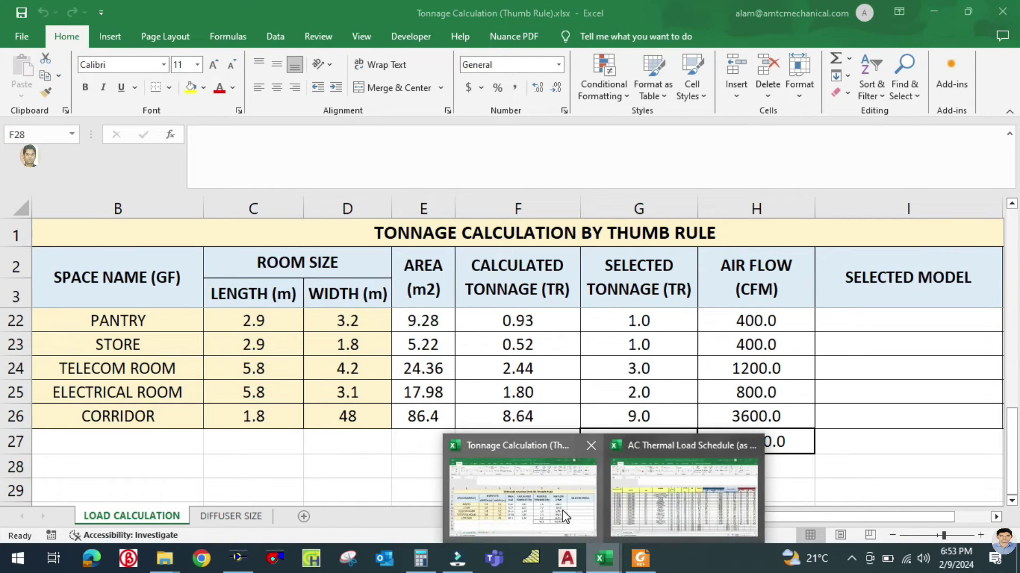
{"action": "mouse_move", "coordinate": [568, 559]}
{"action": "left_click", "coordinate": [480, 485]}
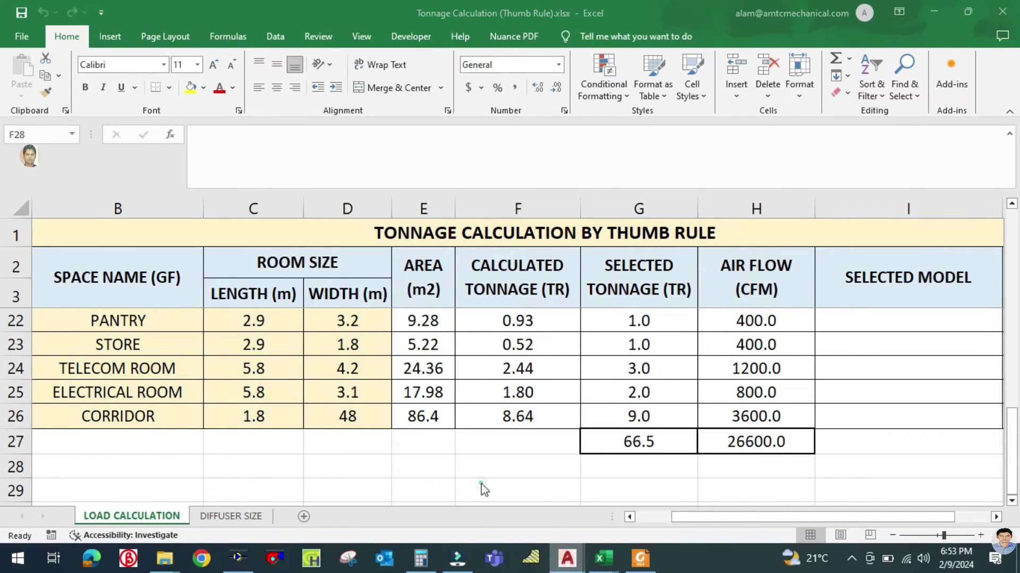
{"action": "double_click", "coordinate": [357, 320]}
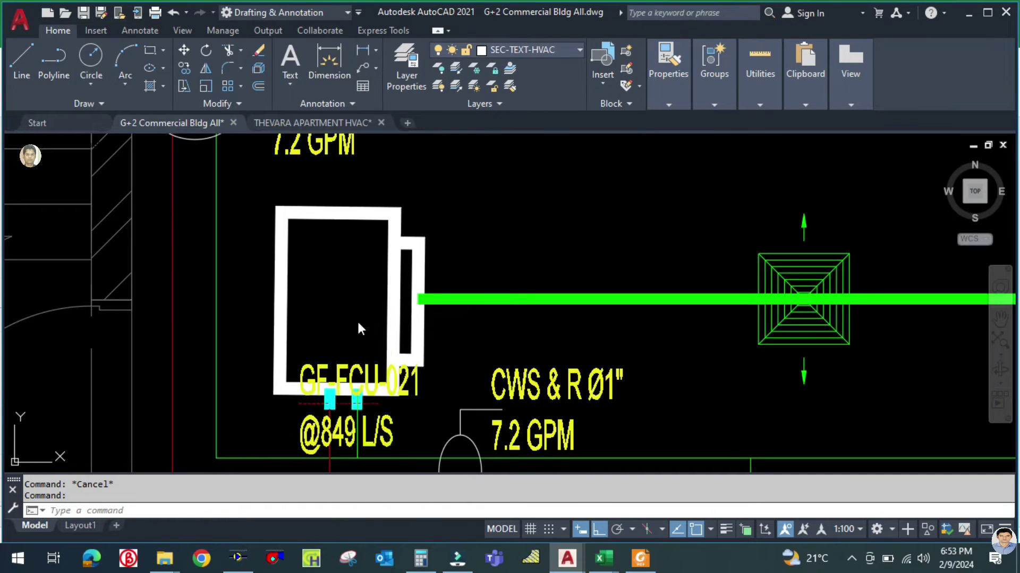
{"action": "left_click", "coordinate": [398, 436]}
{"action": "type", "text": "(4.5TR"}
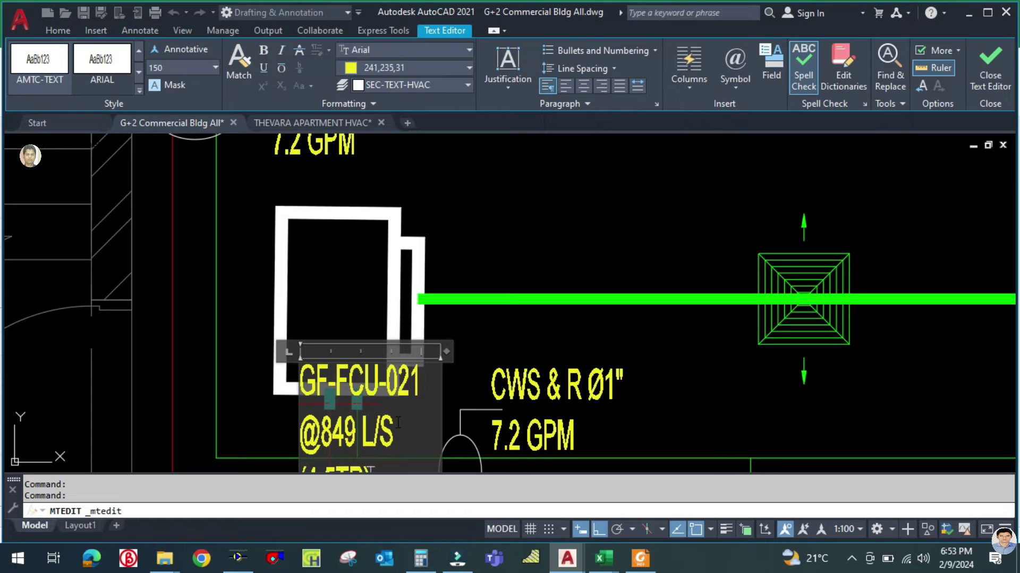
{"action": "left_click", "coordinate": [481, 332]}
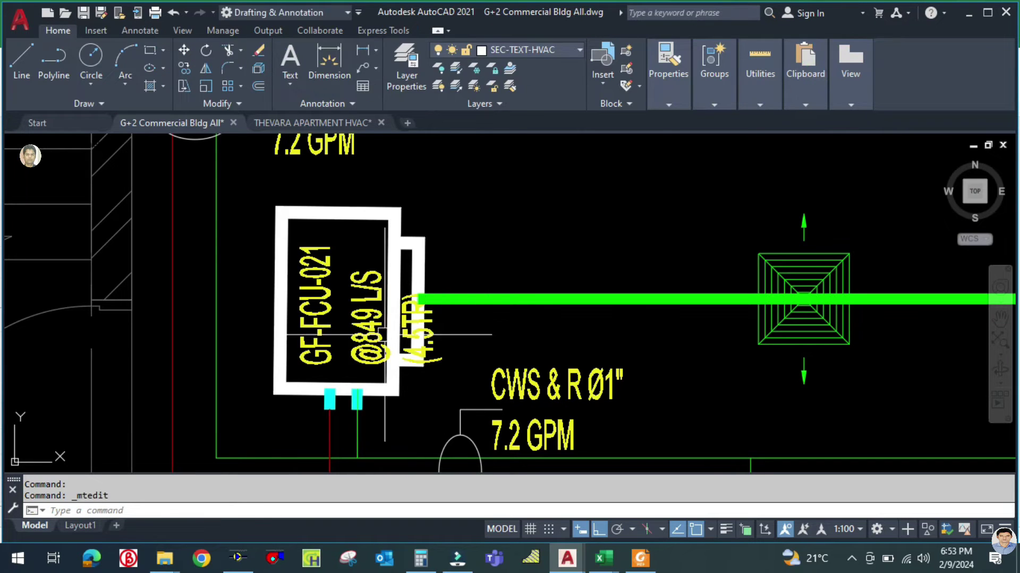
{"action": "double_click", "coordinate": [344, 437]}
{"action": "left_click_drag", "start_coordinate": [445, 351], "coordinate": [495, 352]}
{"action": "left_click_drag", "start_coordinate": [475, 431], "coordinate": [334, 301]}
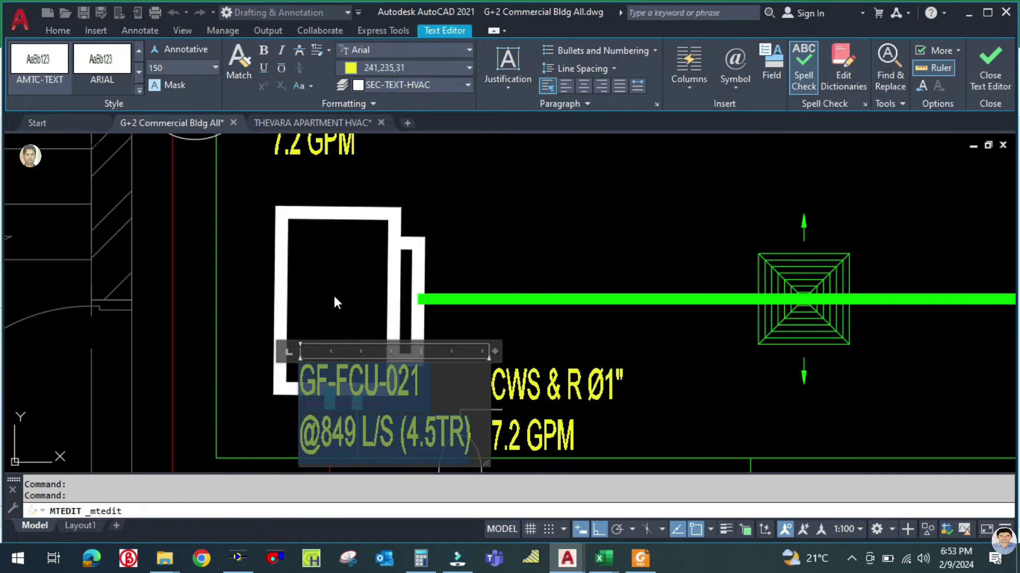
{"action": "left_click", "coordinate": [583, 86]}
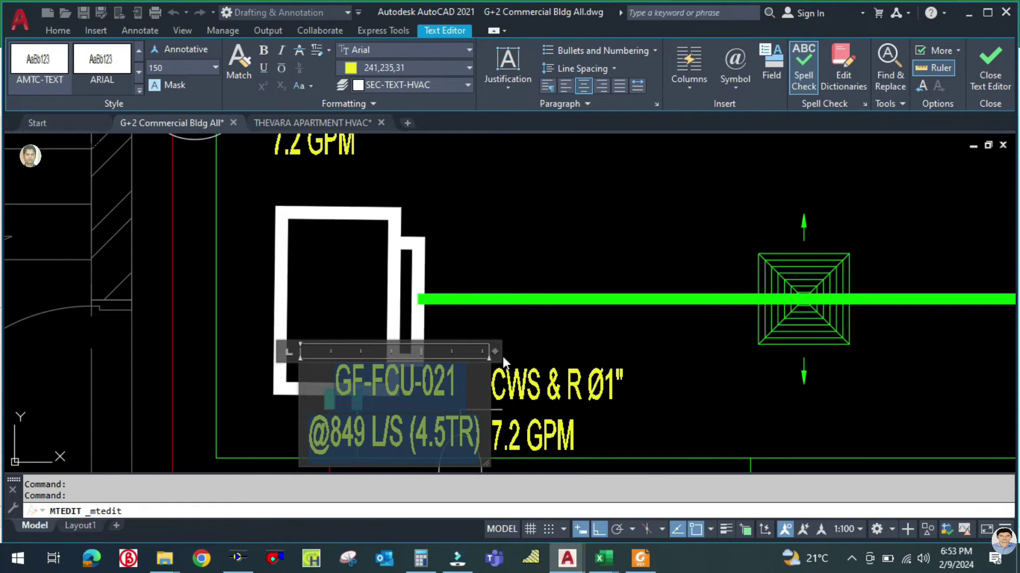
{"action": "left_click", "coordinate": [503, 239]}
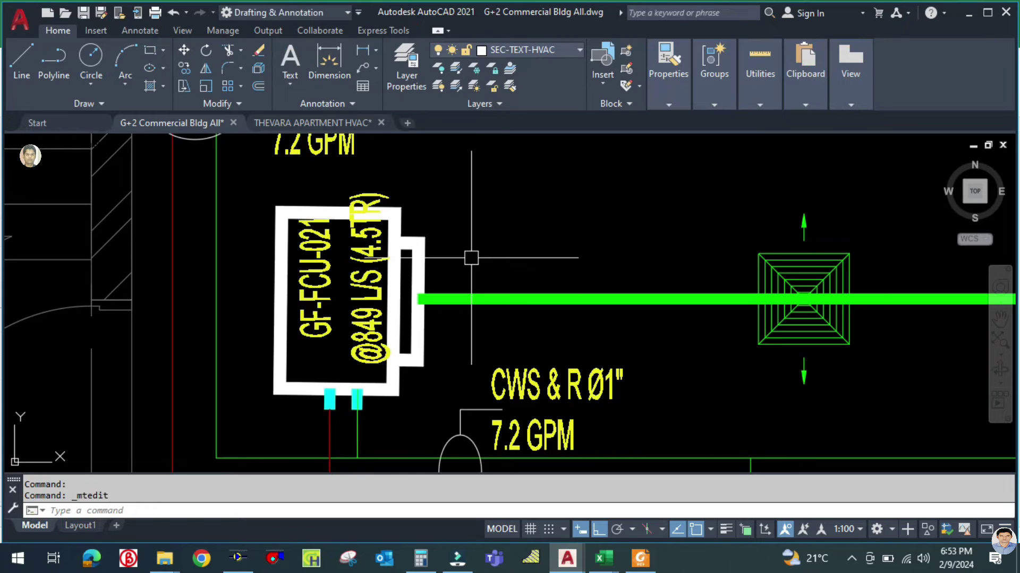
Step: Move the GF-FCU-021 label straight down so it sits within the unit outline
{"action": "type", "text": "m"}
{"action": "key", "text": "Return"}
{"action": "left_click", "coordinate": [379, 279]}
{"action": "key", "text": "Return"}
{"action": "left_click", "coordinate": [518, 211]}
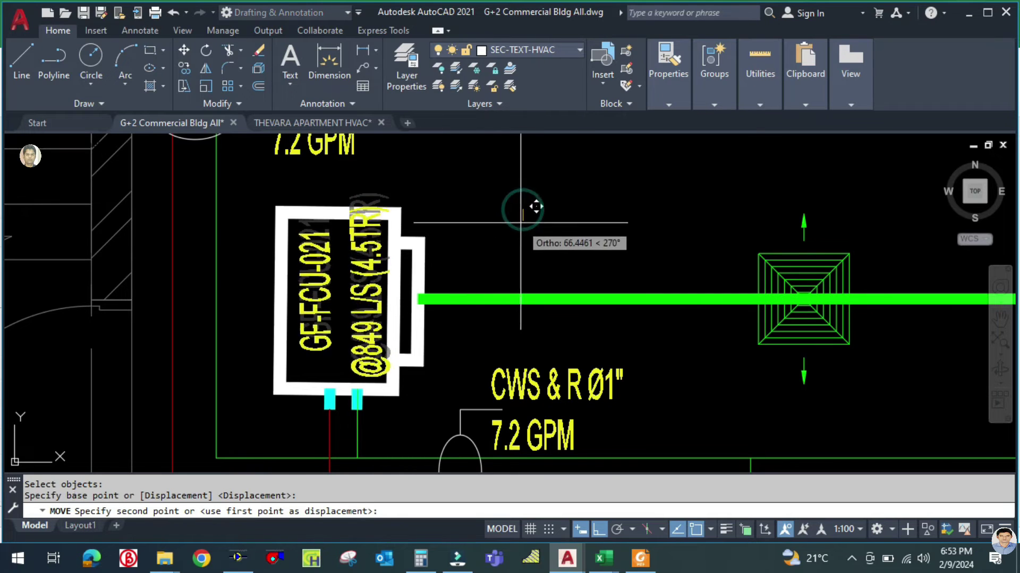
{"action": "left_click", "coordinate": [518, 230]}
Step: Set the text height of the GF-FCU-021 label to 120 in its properties, and deselect it
{"action": "left_click", "coordinate": [378, 228]}
{"action": "right_click", "coordinate": [373, 143]}
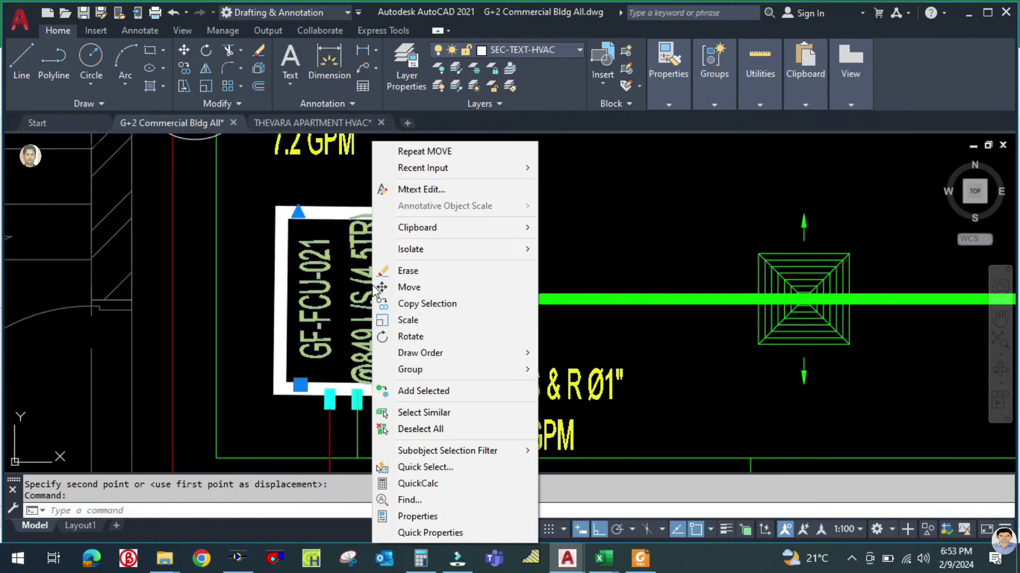
{"action": "left_click", "coordinate": [410, 516]}
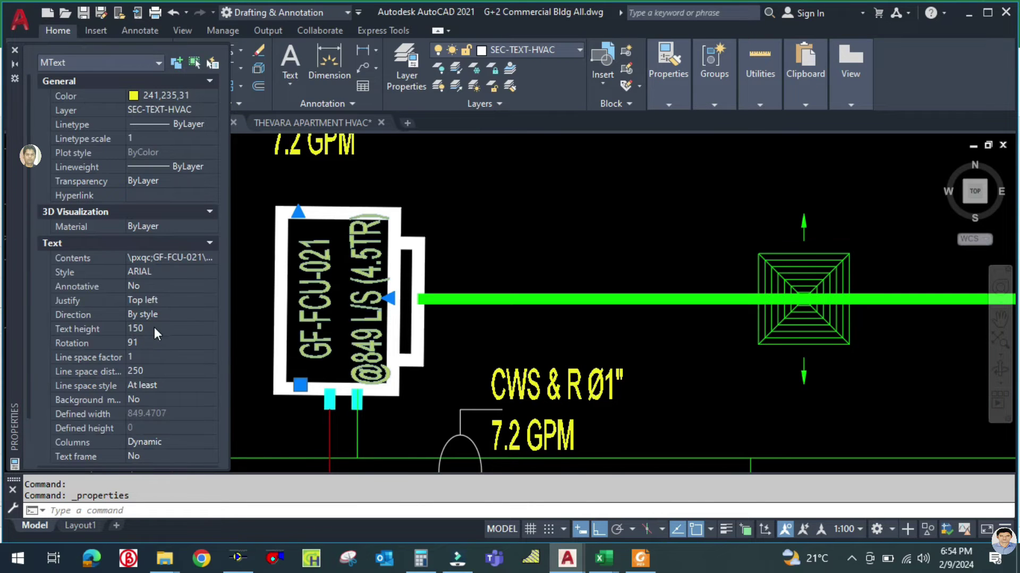
{"action": "left_click", "coordinate": [156, 328]}
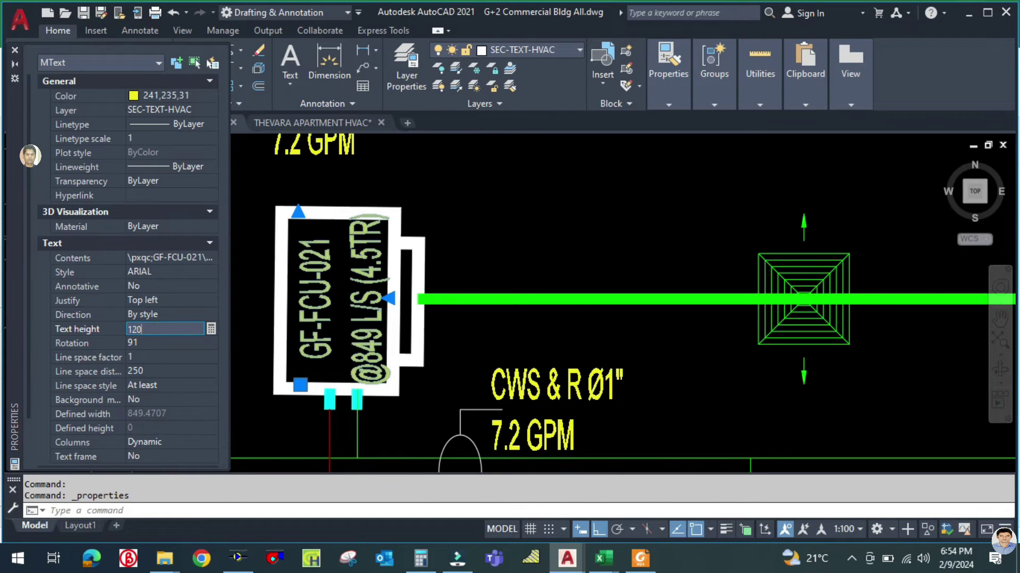
{"action": "key", "text": "Return"}
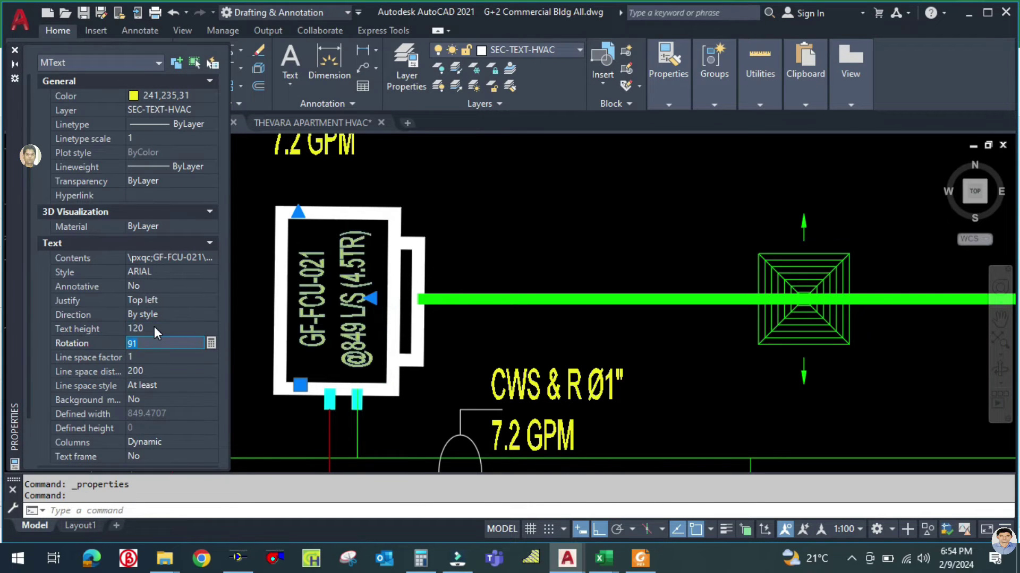
{"action": "left_click", "coordinate": [14, 49]}
{"action": "key", "text": "Escape"}
Step: Switch to Calculator and add the two unit tonnages carried by the corridor pipe, 3 + 4.5
{"action": "scroll", "coordinate": [349, 282], "scroll_direction": "down", "scroll_amount": 4}
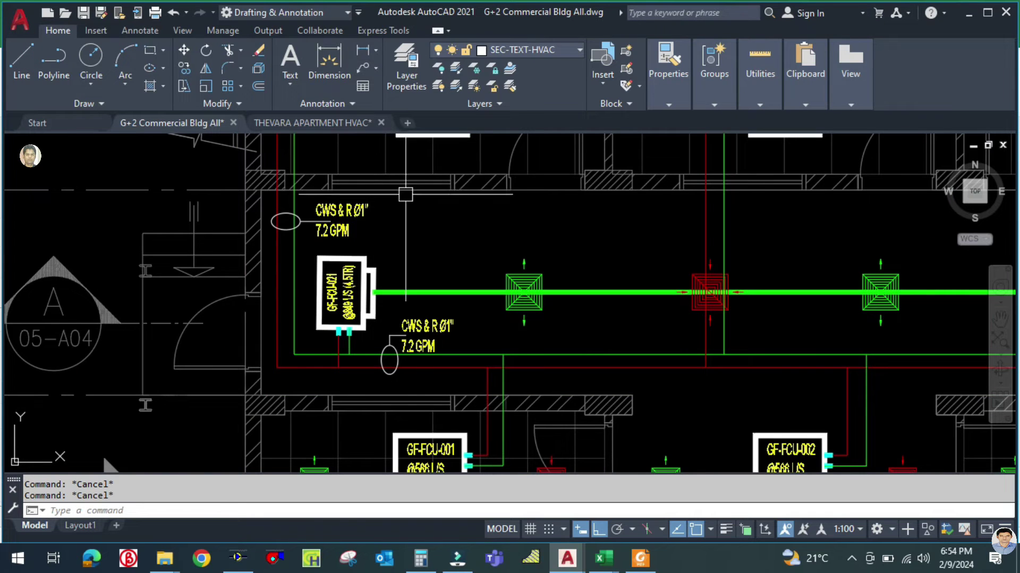
{"action": "scroll", "coordinate": [382, 297], "scroll_direction": "up", "scroll_amount": 2}
{"action": "mouse_move", "coordinate": [367, 335]}
{"action": "middle_mouse_down"}
{"action": "mouse_move", "coordinate": [305, 396]}
{"action": "mouse_move", "coordinate": [350, 327]}
{"action": "mouse_move", "coordinate": [351, 307]}
{"action": "middle_mouse_up"}
{"action": "scroll", "coordinate": [305, 395], "scroll_direction": "down", "scroll_amount": 4}
{"action": "scroll", "coordinate": [326, 372], "scroll_direction": "up", "scroll_amount": 4}
{"action": "scroll", "coordinate": [365, 295], "scroll_direction": "down", "scroll_amount": 3}
{"action": "scroll", "coordinate": [351, 444], "scroll_direction": "up", "scroll_amount": 4}
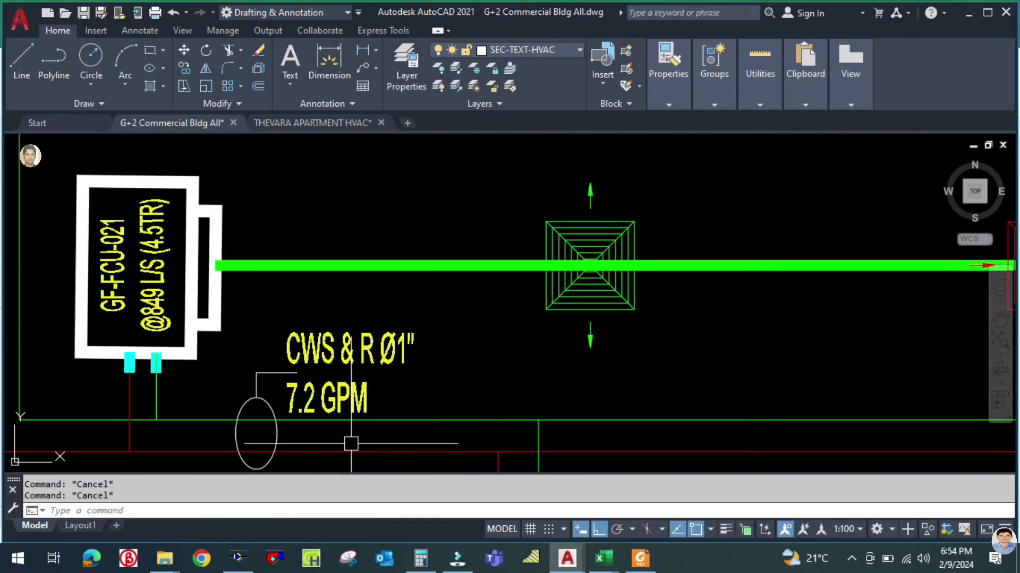
{"action": "left_click", "coordinate": [421, 558]}
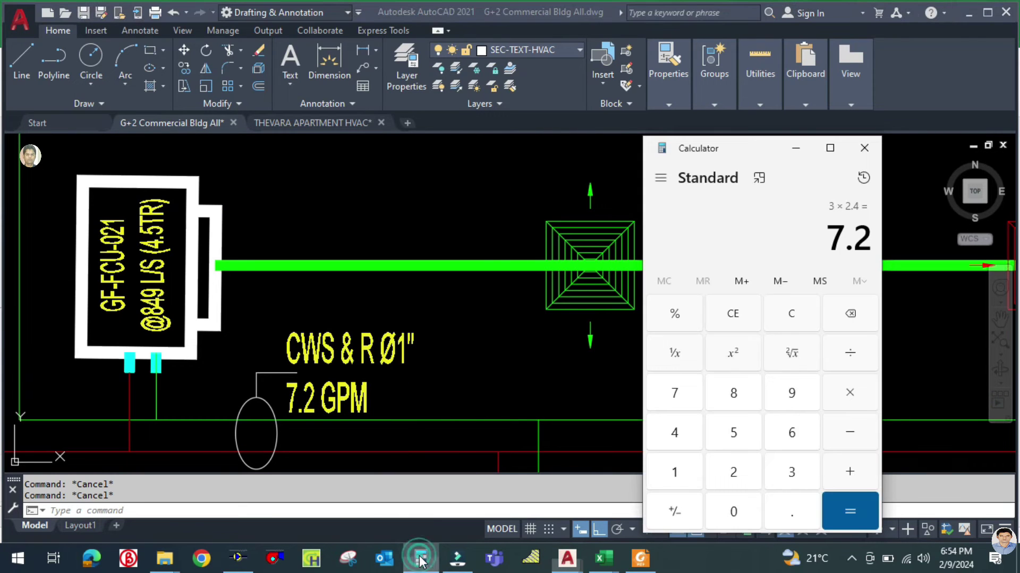
{"action": "left_click", "coordinate": [790, 319]}
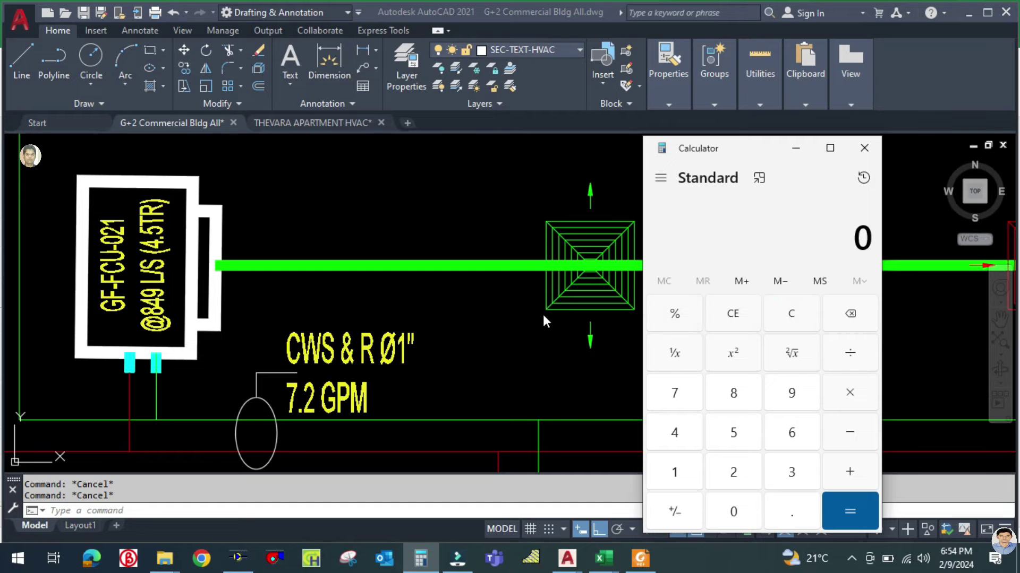
{"action": "type", "text": ".5"}
{"action": "key", "text": "Return"}
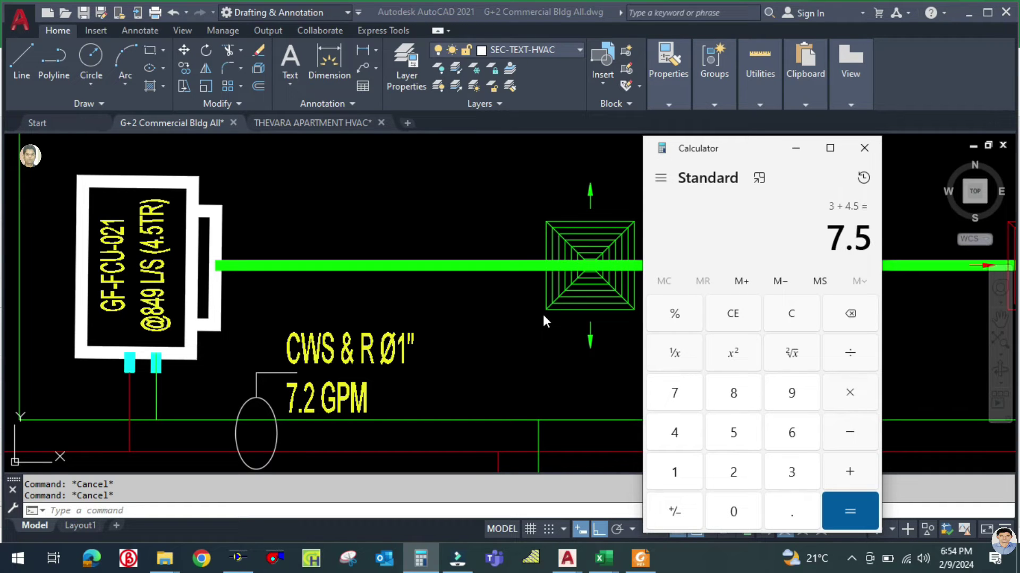
Step: Recheck the pipe run past GF-FCU-021 in the drawing, and multiply the summed tonnage by 2.4 in Calculator
{"action": "left_click", "coordinate": [529, 366]}
{"action": "scroll", "coordinate": [511, 350], "scroll_direction": "down", "scroll_amount": 4}
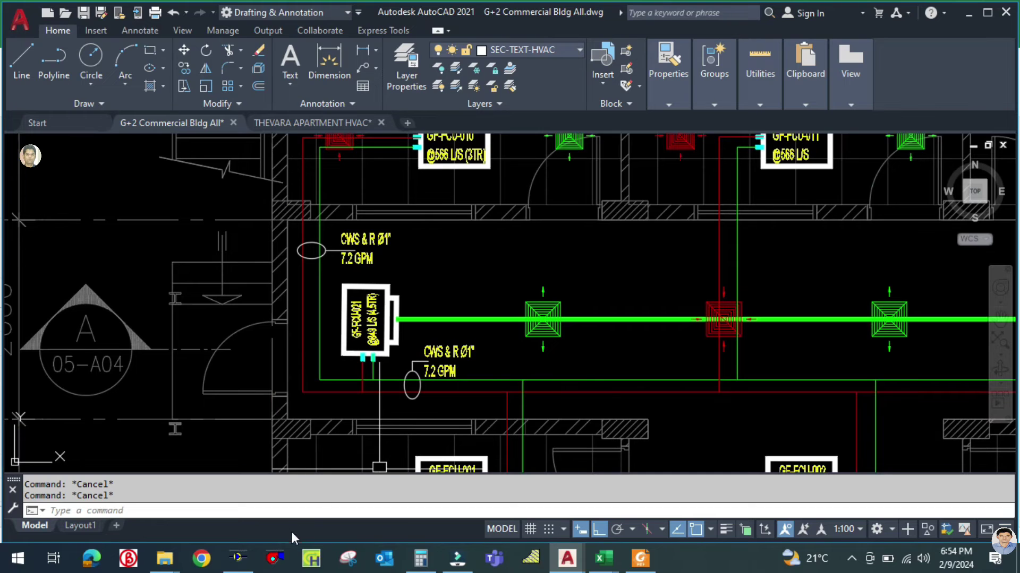
{"action": "left_click", "coordinate": [421, 558]}
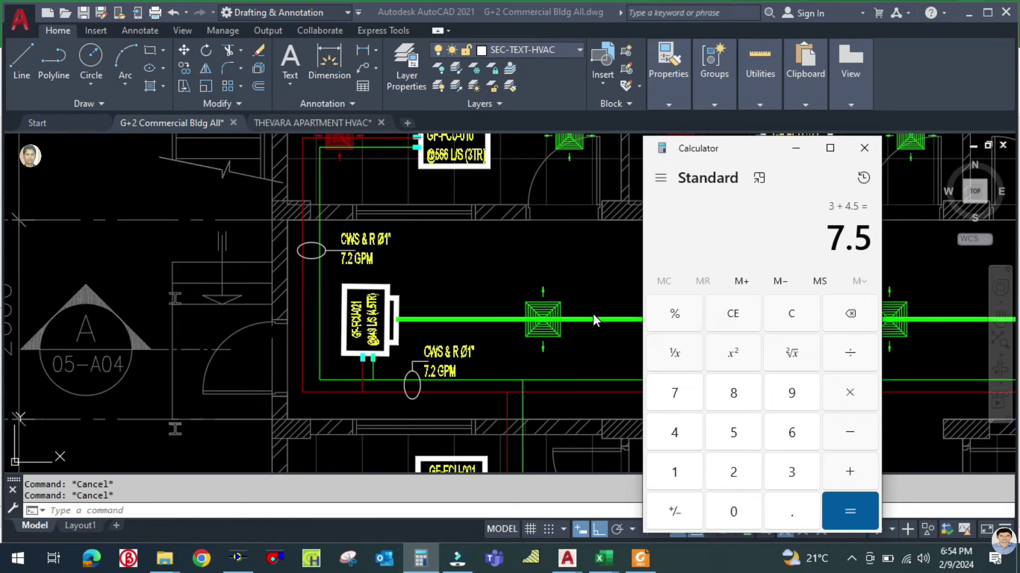
{"action": "type", "text": "2.4"}
{"action": "key", "text": "Return"}
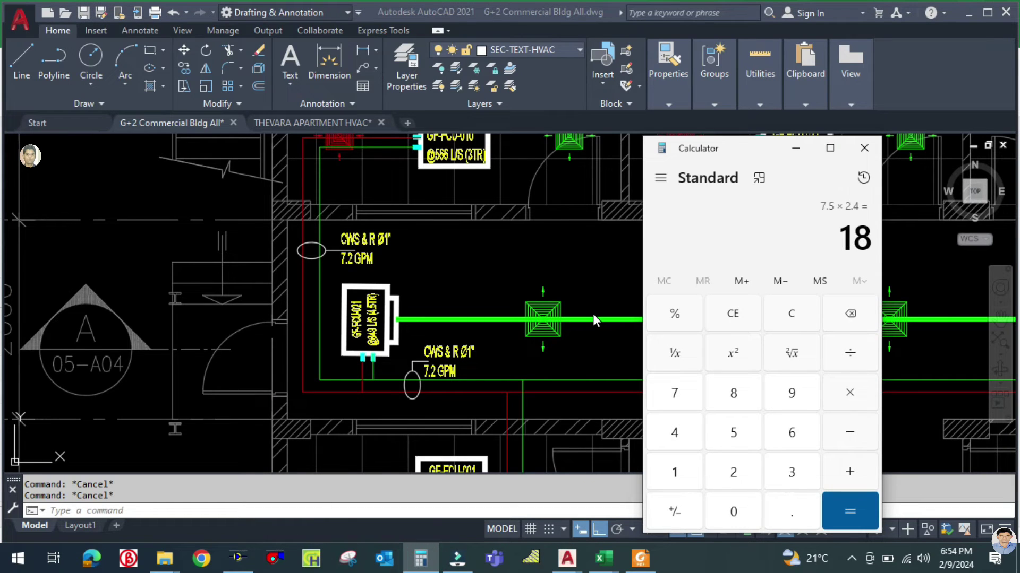
Step: Return to the drawing and change the flow in the corridor pipe label below GF-FCU-021 to 18 GPM
{"action": "left_click", "coordinate": [546, 365]}
{"action": "scroll", "coordinate": [450, 350], "scroll_direction": "up", "scroll_amount": 4}
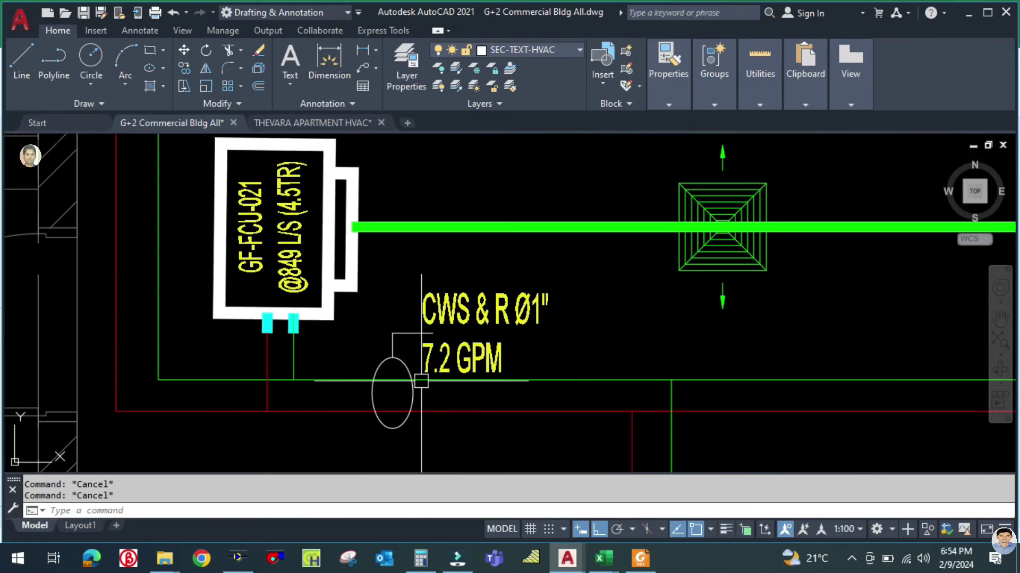
{"action": "scroll", "coordinate": [445, 360], "scroll_direction": "up", "scroll_amount": 2}
{"action": "double_click", "coordinate": [445, 360]}
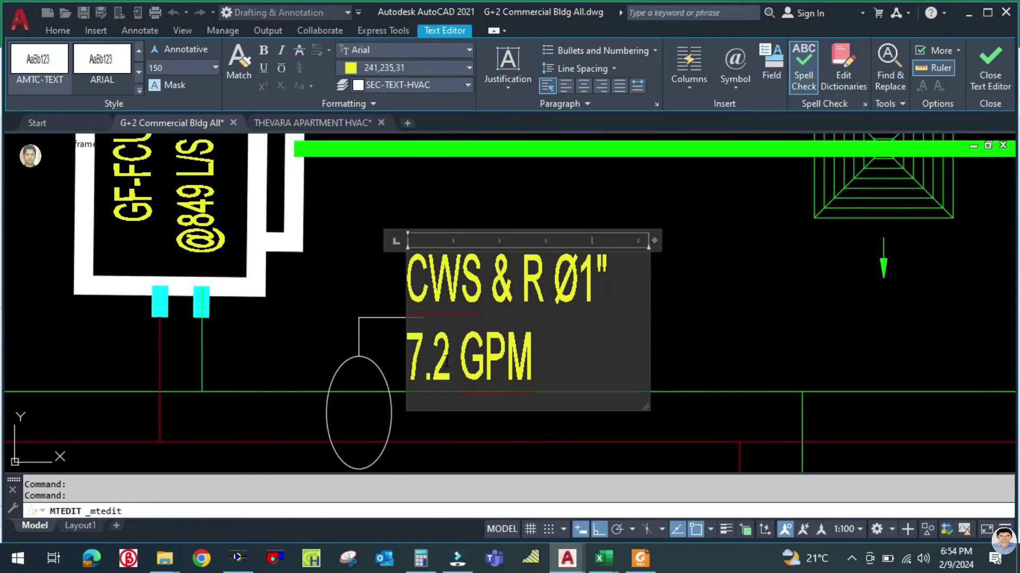
{"action": "key", "text": "BackSpace"}
{"action": "key", "text": "BackSpace"}
{"action": "key", "text": "BackSpace"}
{"action": "type", "text": "18"}
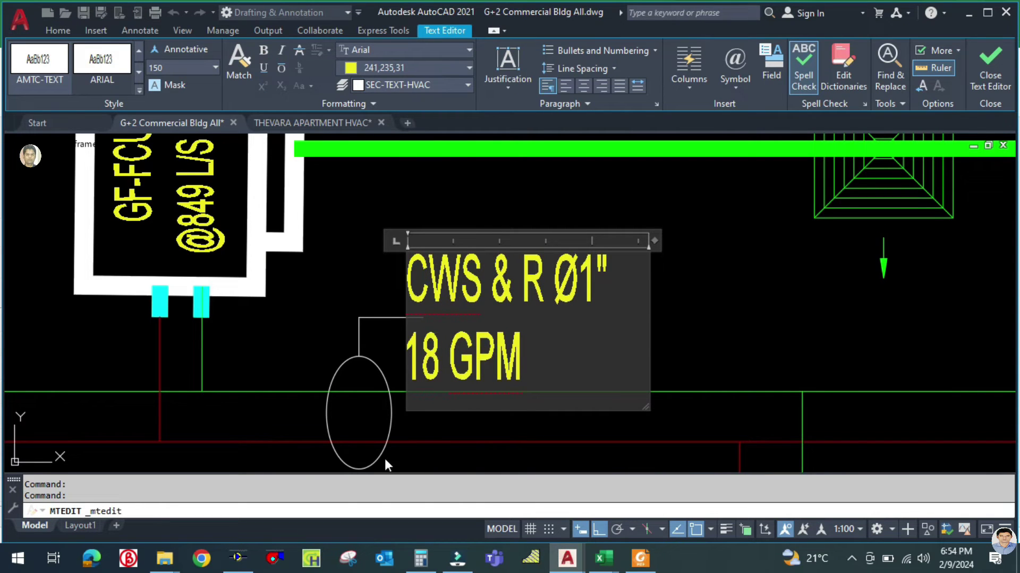
Step: Switch to DesignTools PipeSizer and set the pipe size to 1¼" and the flow to 18 USgpm
{"action": "left_click", "coordinate": [237, 557]}
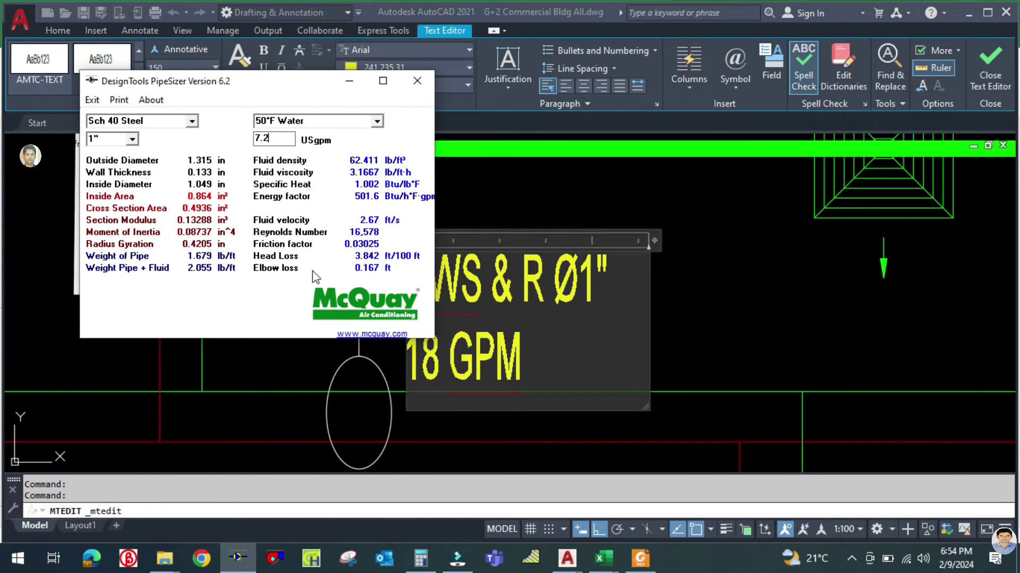
{"action": "left_click", "coordinate": [132, 139]}
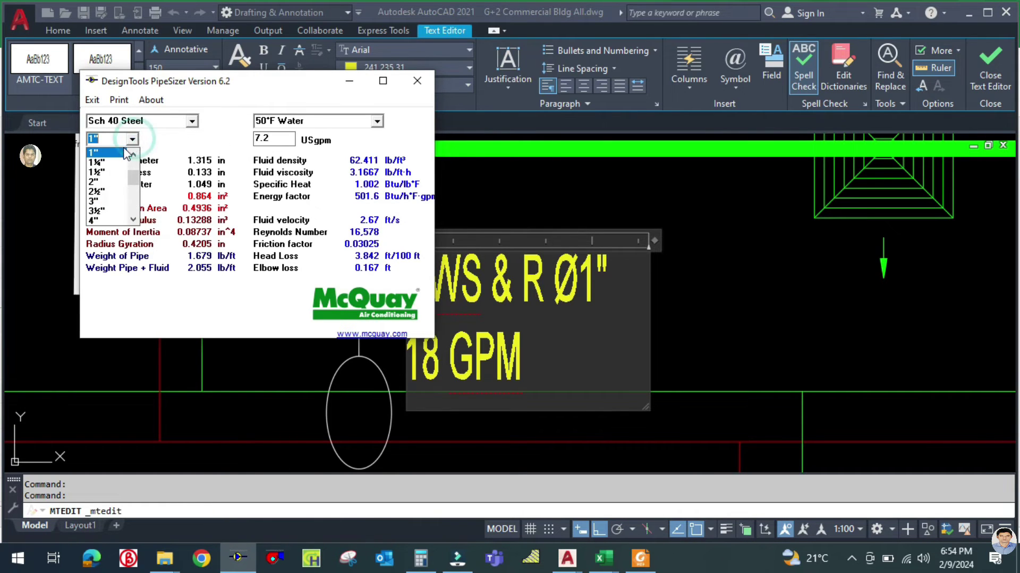
{"action": "left_click", "coordinate": [113, 164]}
{"action": "double_click", "coordinate": [273, 139]}
{"action": "key", "text": "BackSpace"}
{"action": "type", "text": "18"}
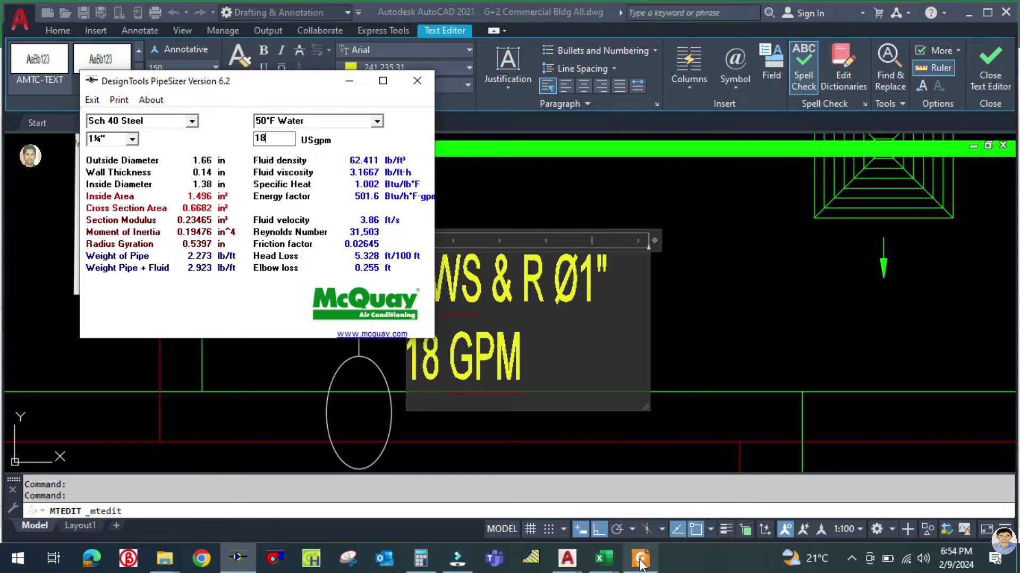
Step: Check the velocity limit for pipes up to 2" in the HVAC notes PDF, and compare it with the PipeSizer velocity
{"action": "key", "text": "alt+Tab"}
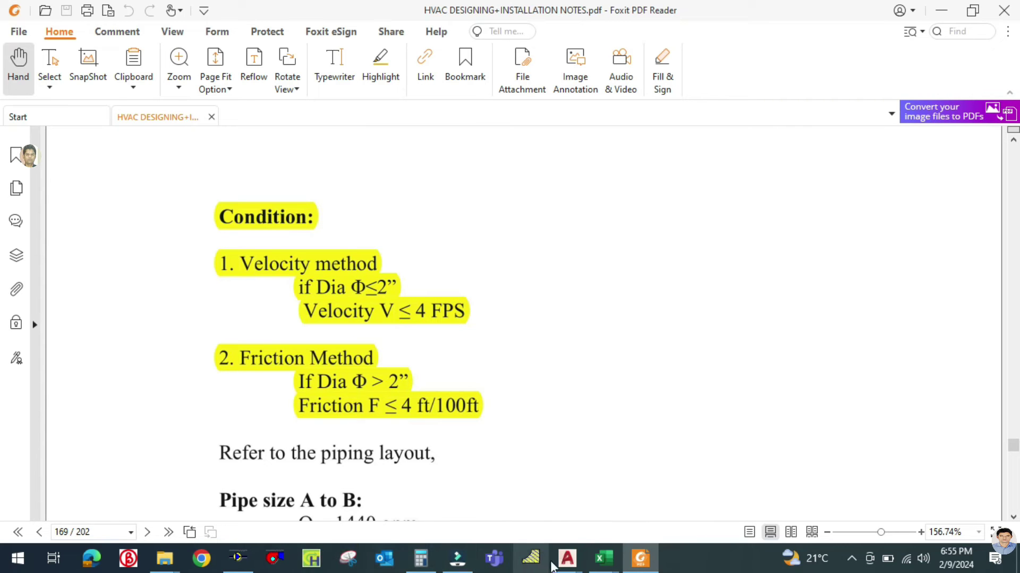
{"action": "mouse_move", "coordinate": [562, 565]}
{"action": "left_click", "coordinate": [485, 489]}
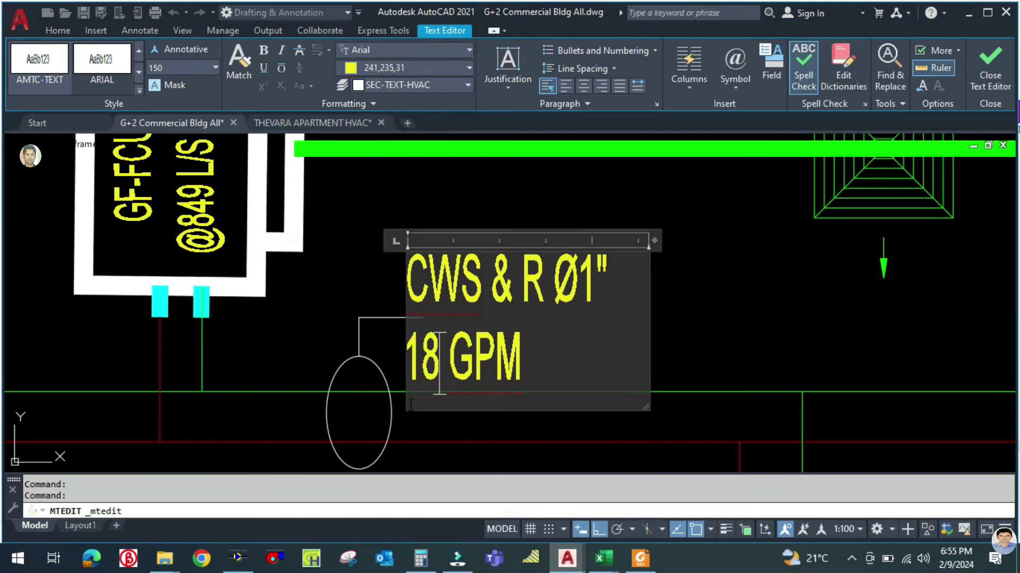
{"action": "left_click", "coordinate": [237, 557]}
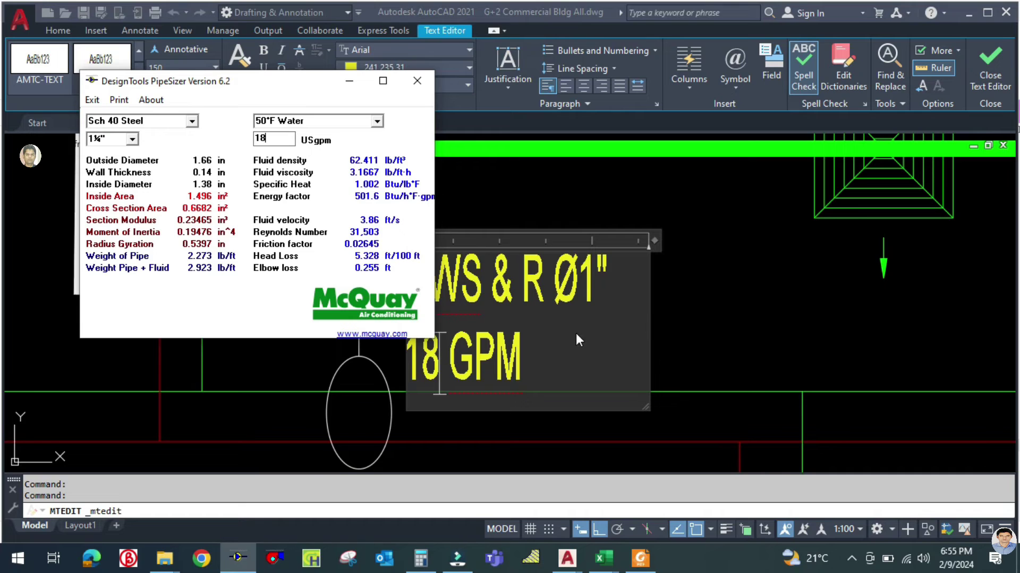
Step: Return to the drawing and change the diameter in the 18 GPM pipe label to Ø1 1/4"
{"action": "left_click", "coordinate": [707, 333]}
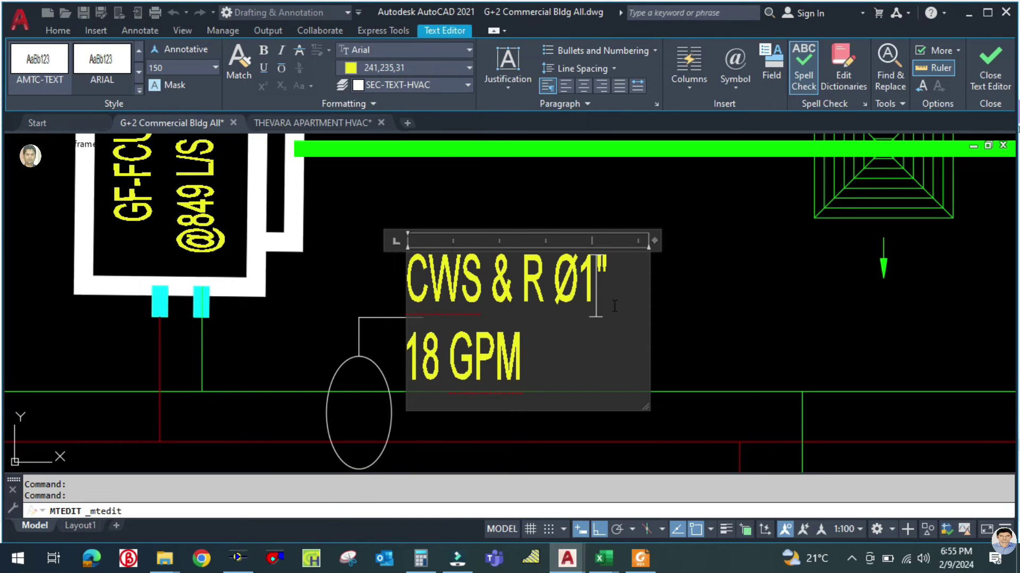
{"action": "key", "text": "alt"}
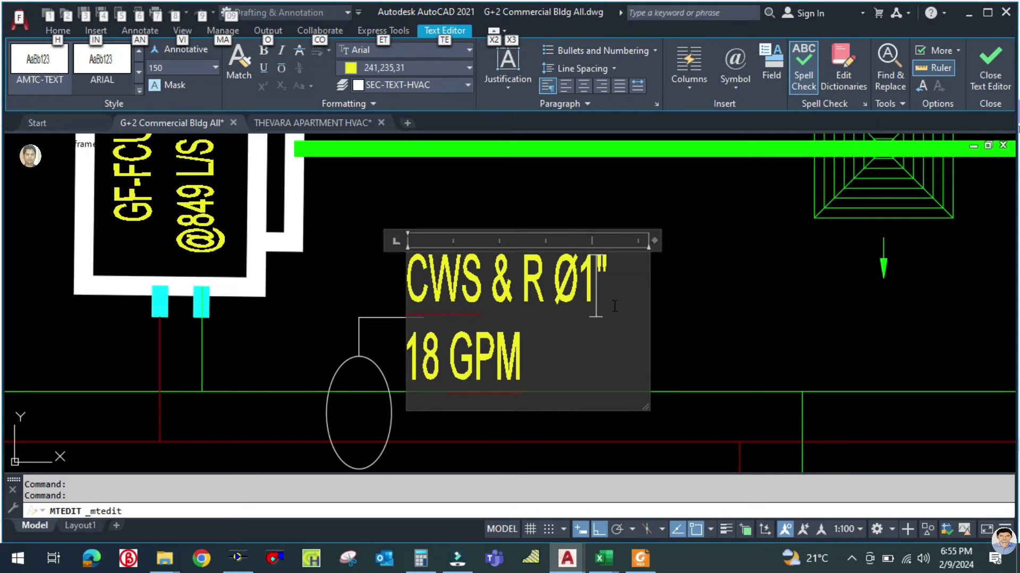
{"action": "left_click", "coordinate": [696, 325]}
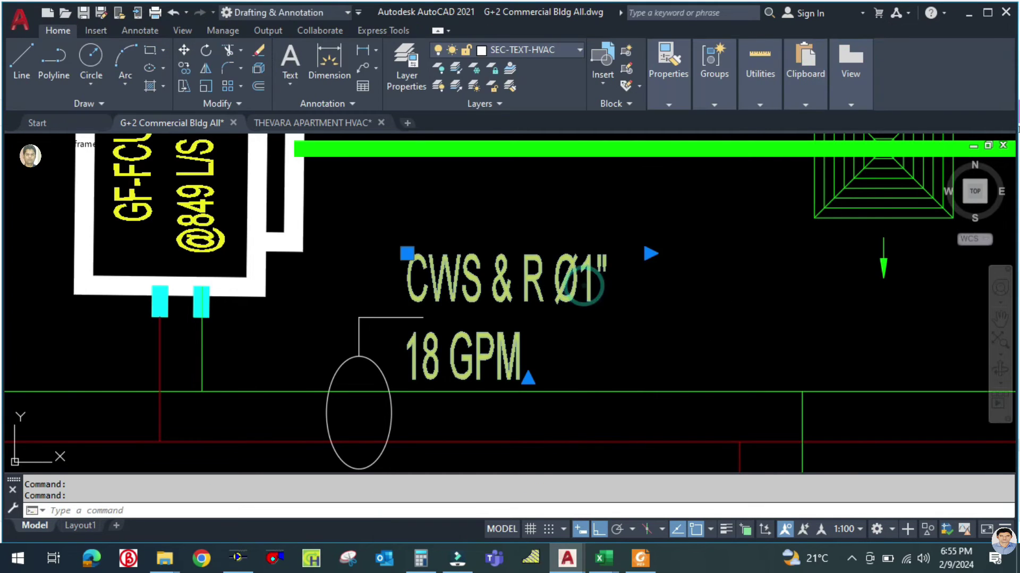
{"action": "double_click", "coordinate": [584, 285]}
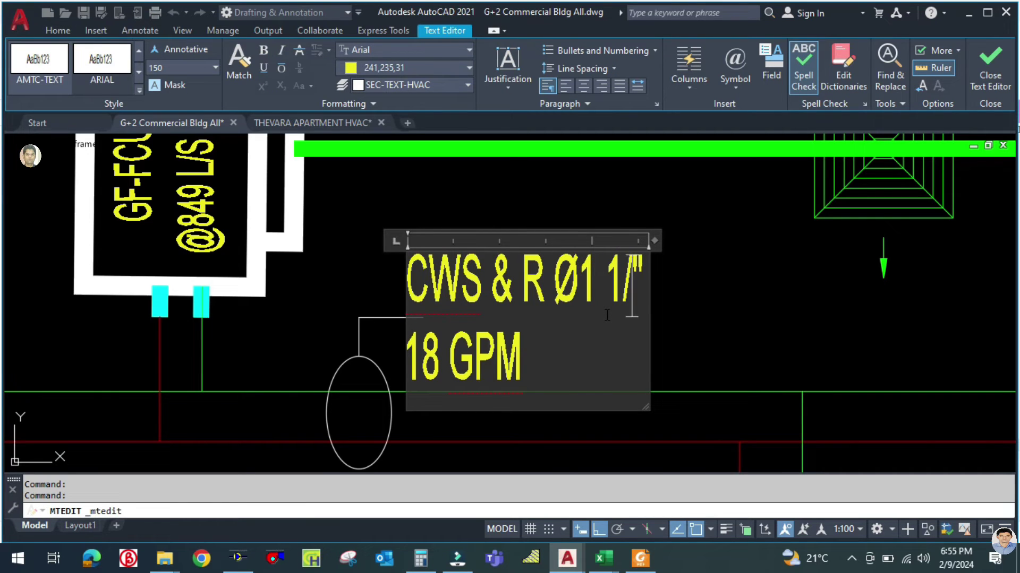
{"action": "type", "text": "4"}
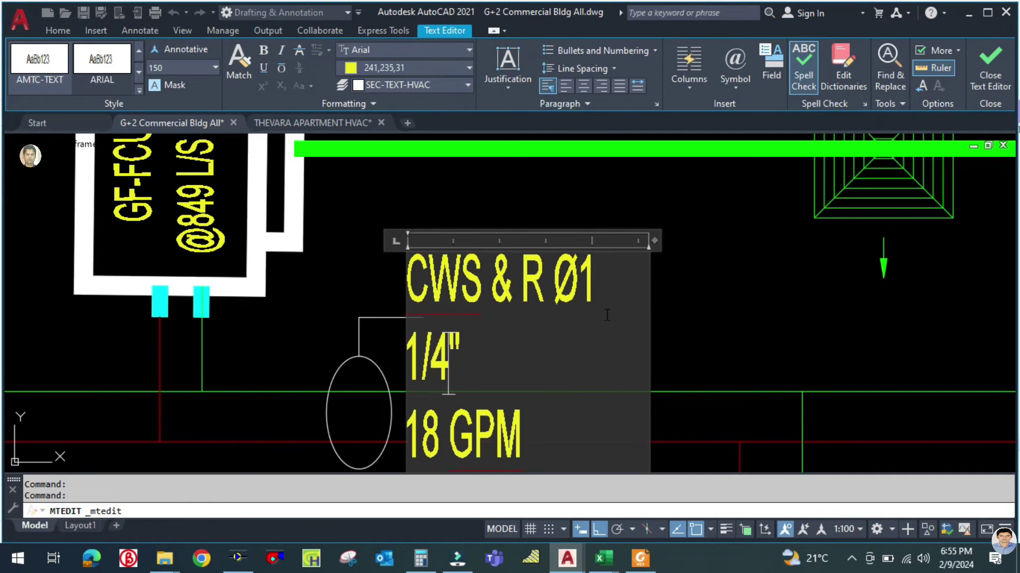
Step: Resize the 18 GPM label's text frame so "CWS & R Ø1 1/4"" fits on one line, and centre both lines
{"action": "double_click", "coordinate": [654, 240]}
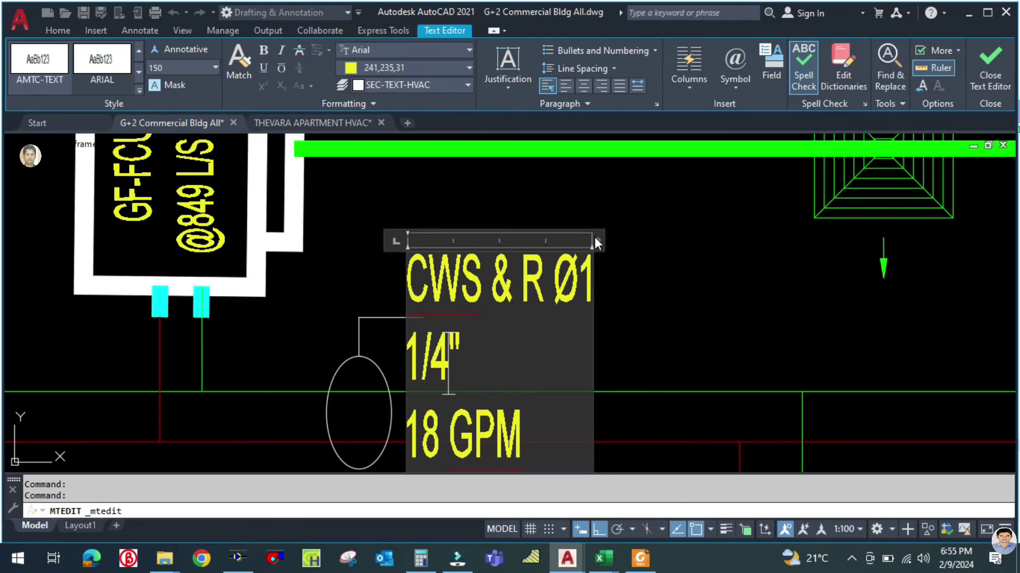
{"action": "left_click_drag", "start_coordinate": [594, 237], "coordinate": [717, 246]}
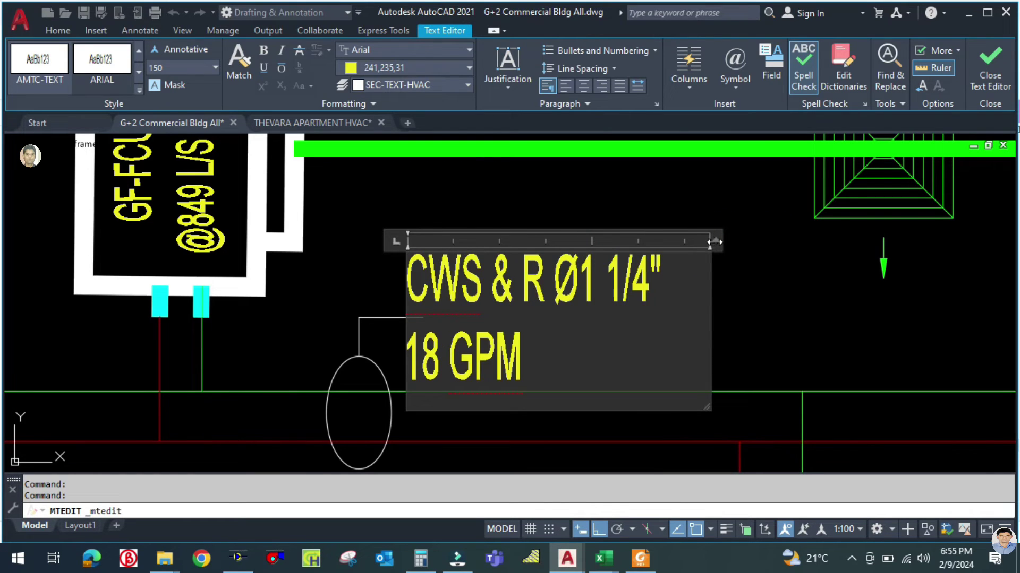
{"action": "double_click", "coordinate": [714, 242]}
{"action": "left_click_drag", "start_coordinate": [553, 367], "coordinate": [413, 268]}
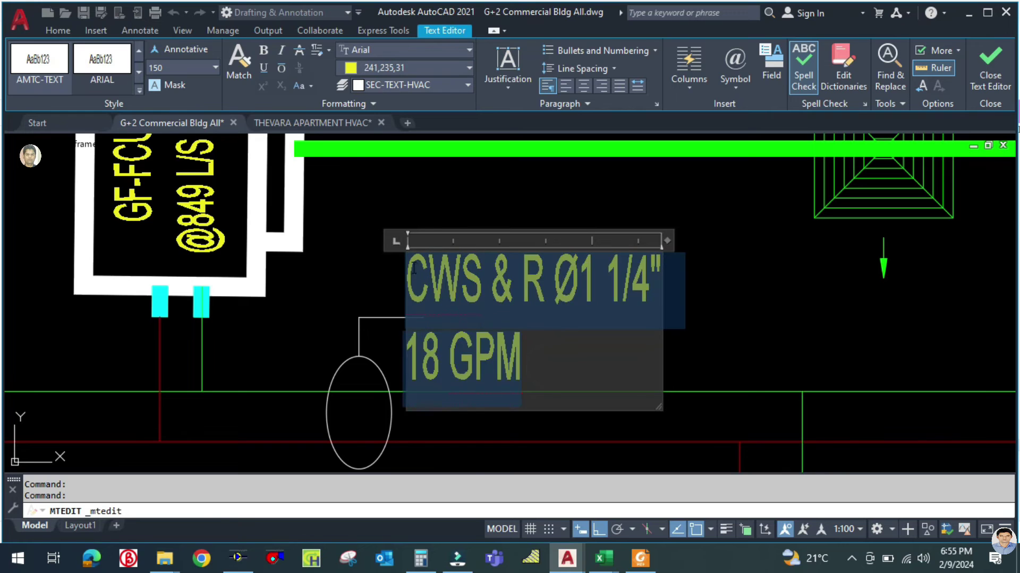
{"action": "left_click", "coordinate": [584, 86]}
{"action": "left_click", "coordinate": [758, 319]}
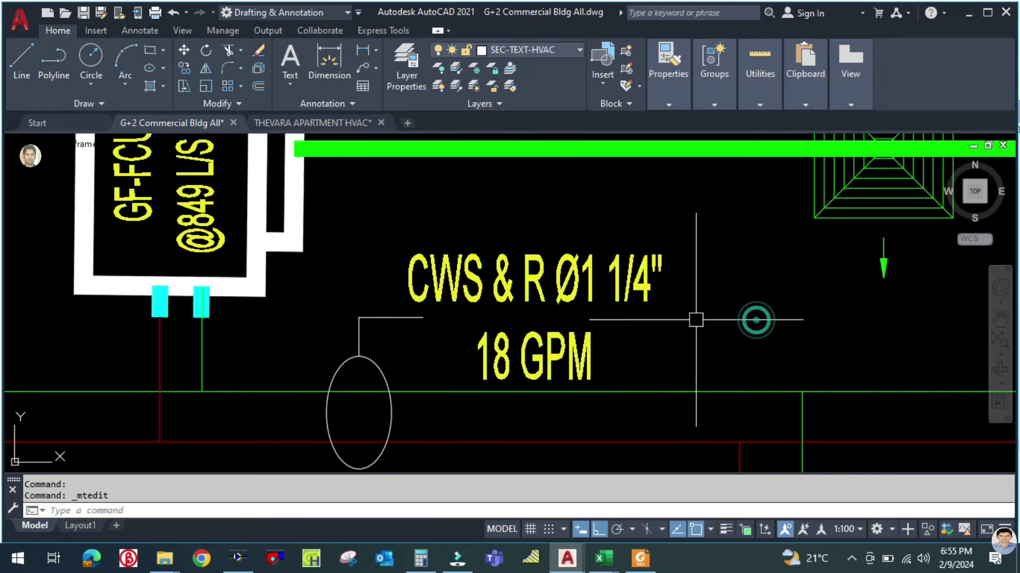
Step: Copy the CWS & R Ø1" 7.2 GPM label with its ellipse and leader onto the branch pipes of GF-FCU-001, with Ortho off
{"action": "scroll", "coordinate": [419, 322], "scroll_direction": "down", "scroll_amount": 8}
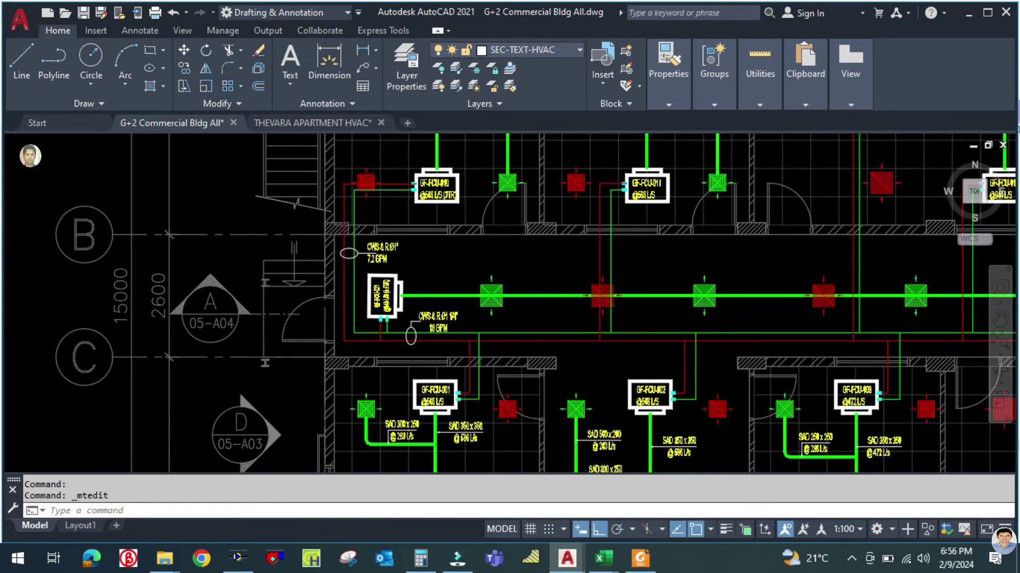
{"action": "scroll", "coordinate": [462, 329], "scroll_direction": "up", "scroll_amount": 2}
{"action": "scroll", "coordinate": [473, 348], "scroll_direction": "down", "scroll_amount": 3}
{"action": "scroll", "coordinate": [467, 382], "scroll_direction": "up", "scroll_amount": 4}
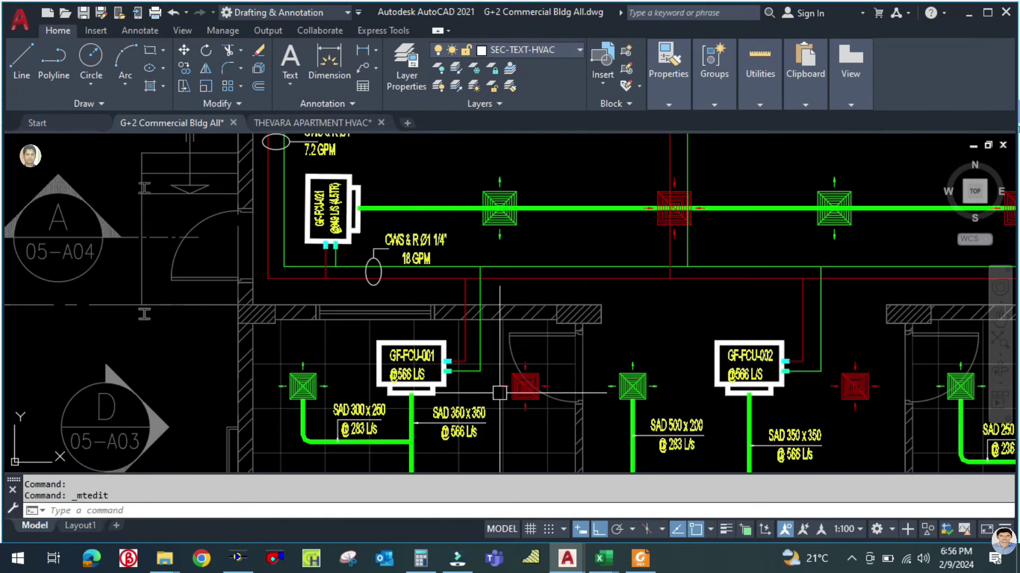
{"action": "scroll", "coordinate": [399, 389], "scroll_direction": "up", "scroll_amount": 2}
{"action": "scroll", "coordinate": [400, 389], "scroll_direction": "down", "scroll_amount": 4}
{"action": "type", "text": "co"}
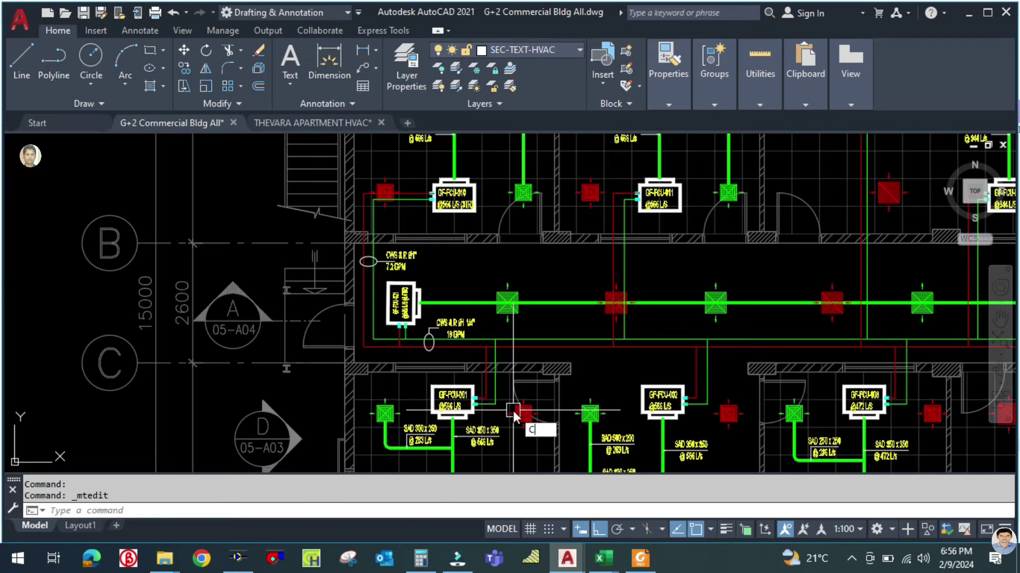
{"action": "key", "text": "Return"}
{"action": "scroll", "coordinate": [434, 415], "scroll_direction": "up", "scroll_amount": 5}
{"action": "scroll", "coordinate": [446, 421], "scroll_direction": "down", "scroll_amount": 4}
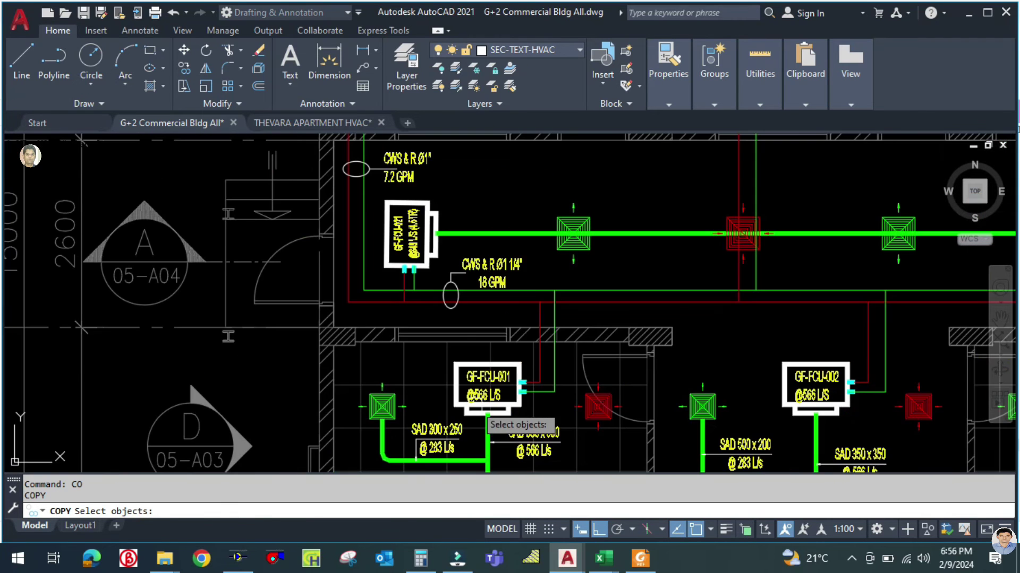
{"action": "scroll", "coordinate": [444, 168], "scroll_direction": "up", "scroll_amount": 4}
{"action": "middle_click_drag", "start_coordinate": [445, 169], "coordinate": [481, 307]}
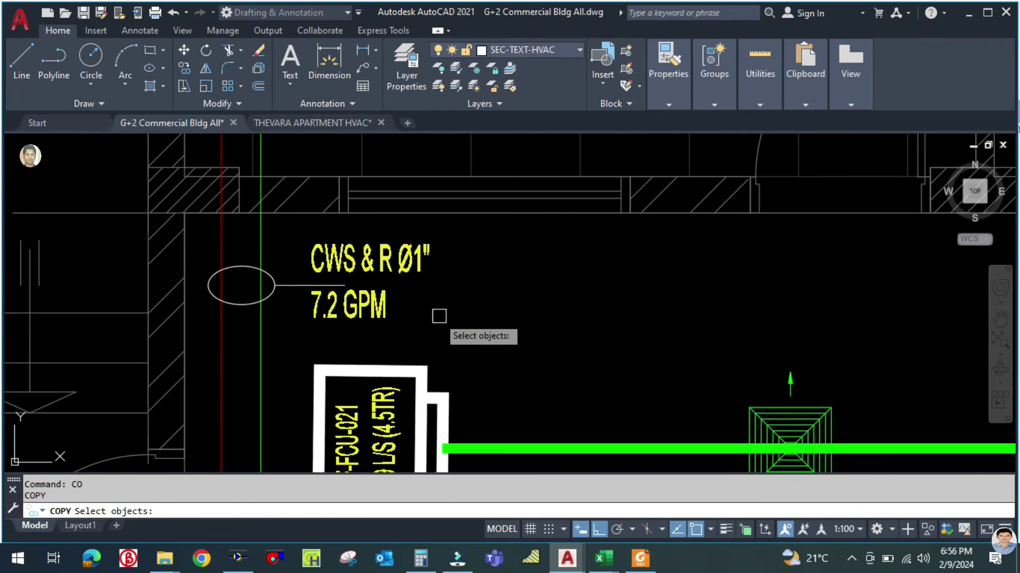
{"action": "left_click", "coordinate": [430, 316]}
{"action": "left_click", "coordinate": [272, 260]}
{"action": "scroll", "coordinate": [284, 282], "scroll_direction": "down", "scroll_amount": 2}
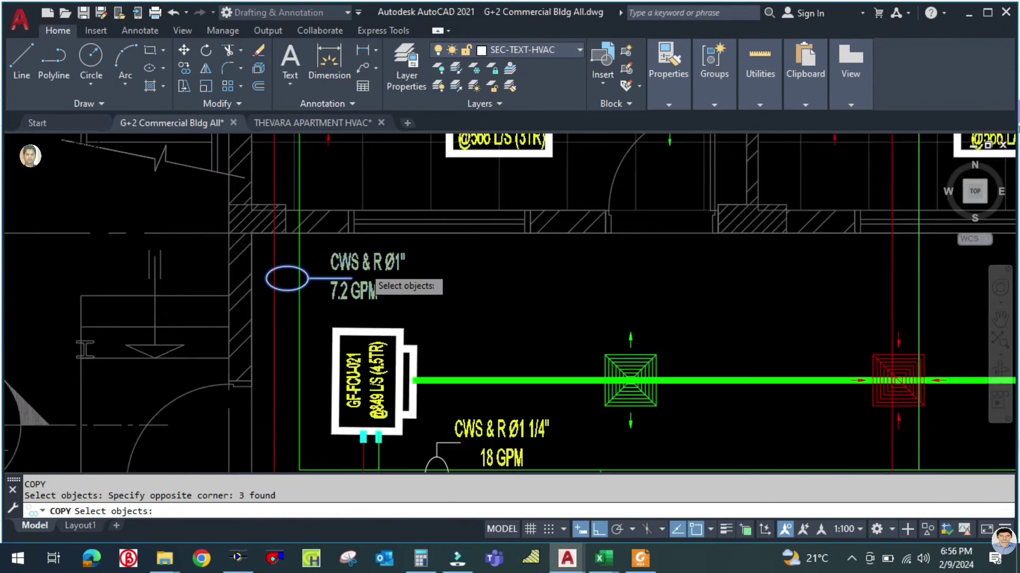
{"action": "scroll", "coordinate": [305, 278], "scroll_direction": "up", "scroll_amount": 2}
{"action": "key", "text": "Return"}
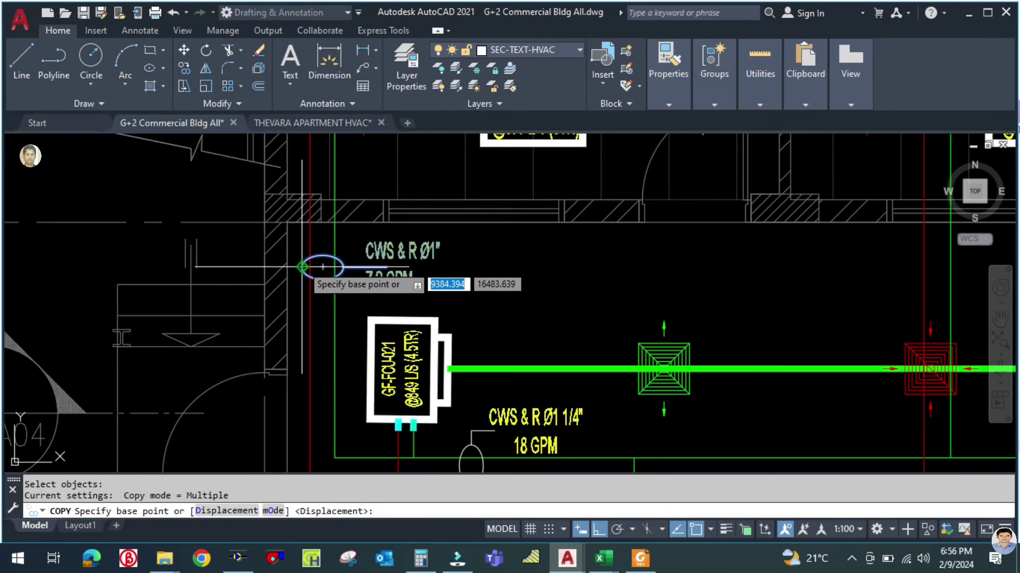
{"action": "left_click", "coordinate": [323, 266]}
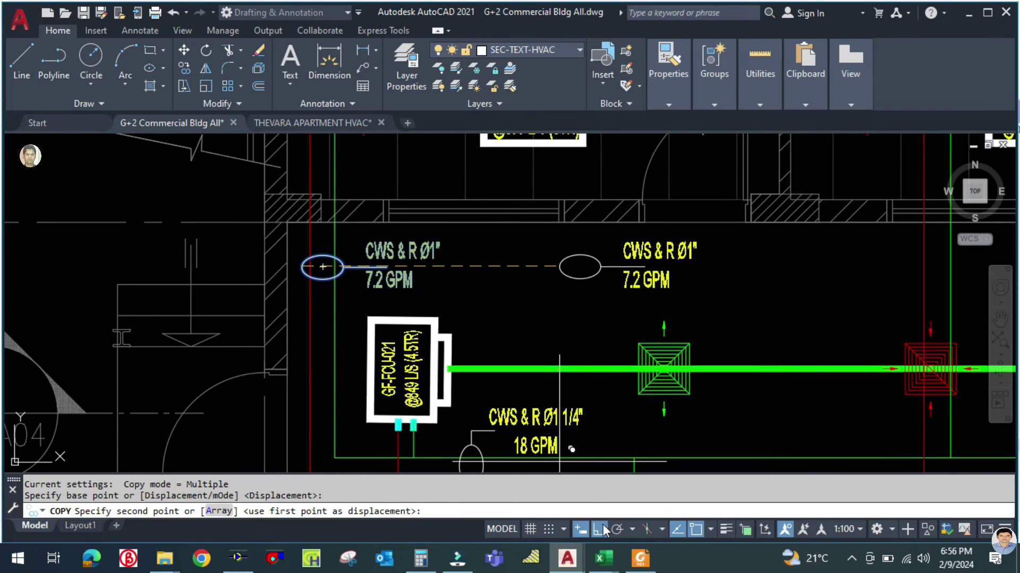
{"action": "key", "text": "F8"}
{"action": "scroll", "coordinate": [433, 280], "scroll_direction": "down", "scroll_amount": 2}
{"action": "scroll", "coordinate": [615, 414], "scroll_direction": "up", "scroll_amount": 4}
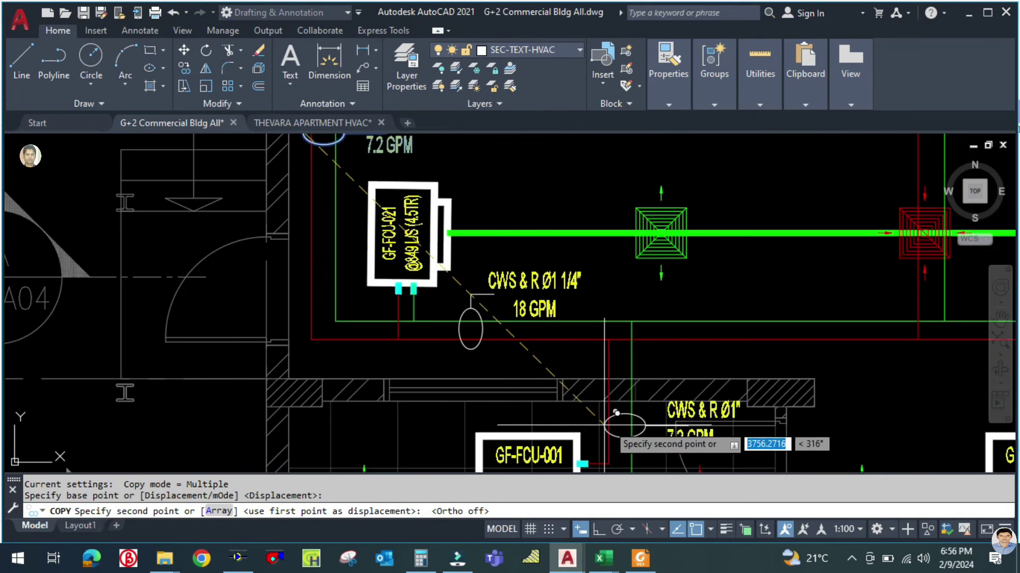
{"action": "scroll", "coordinate": [614, 327], "scroll_direction": "down", "scroll_amount": 2}
{"action": "scroll", "coordinate": [596, 314], "scroll_direction": "up", "scroll_amount": 3}
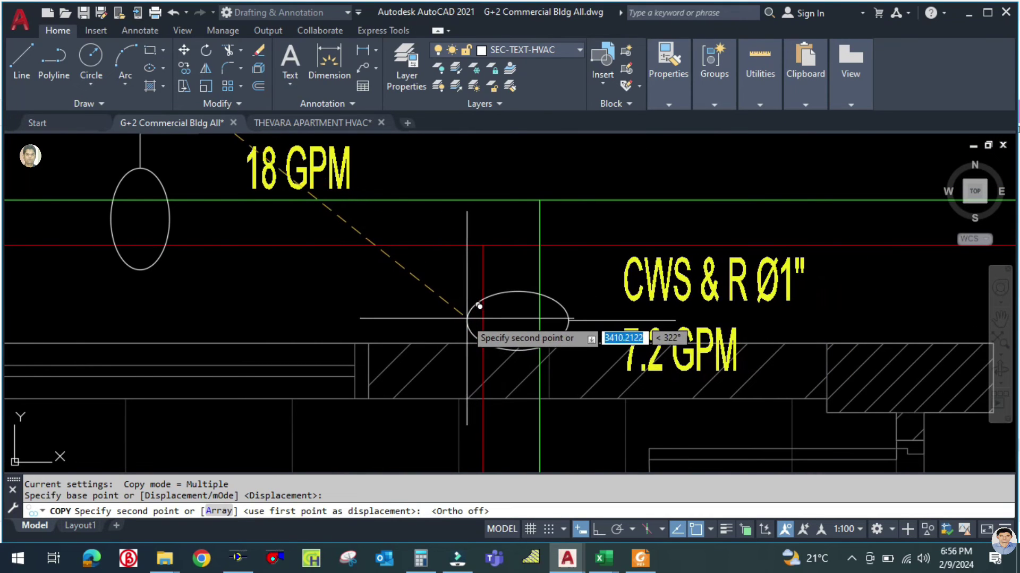
{"action": "key", "text": "Escape"}
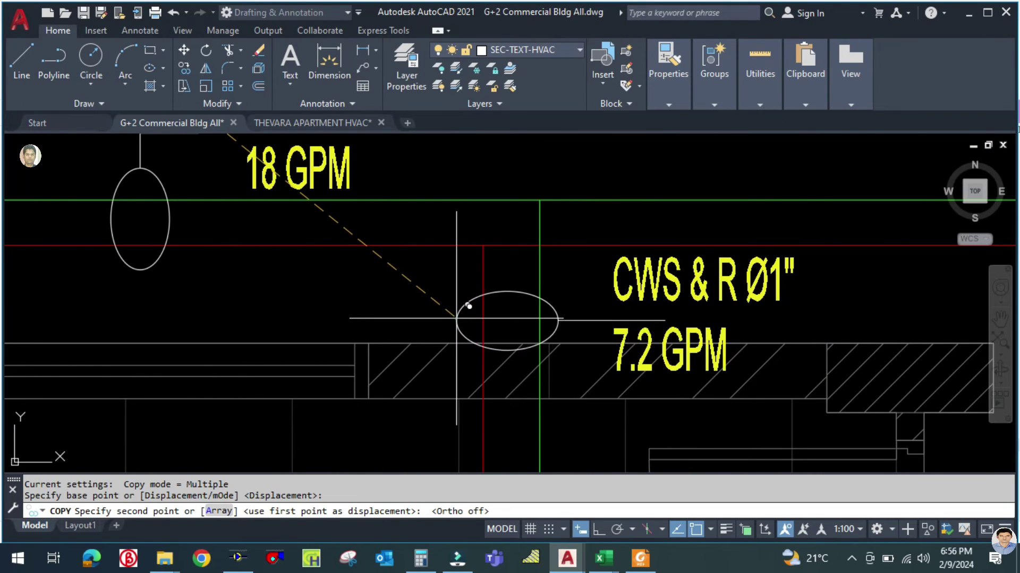
Step: Identify the room served by GF-FCU-001 and check the technical manager room's selected tonnage in the Tonnage Calculation workbook
{"action": "scroll", "coordinate": [505, 347], "scroll_direction": "down", "scroll_amount": 3}
{"action": "scroll", "coordinate": [430, 404], "scroll_direction": "up", "scroll_amount": 3}
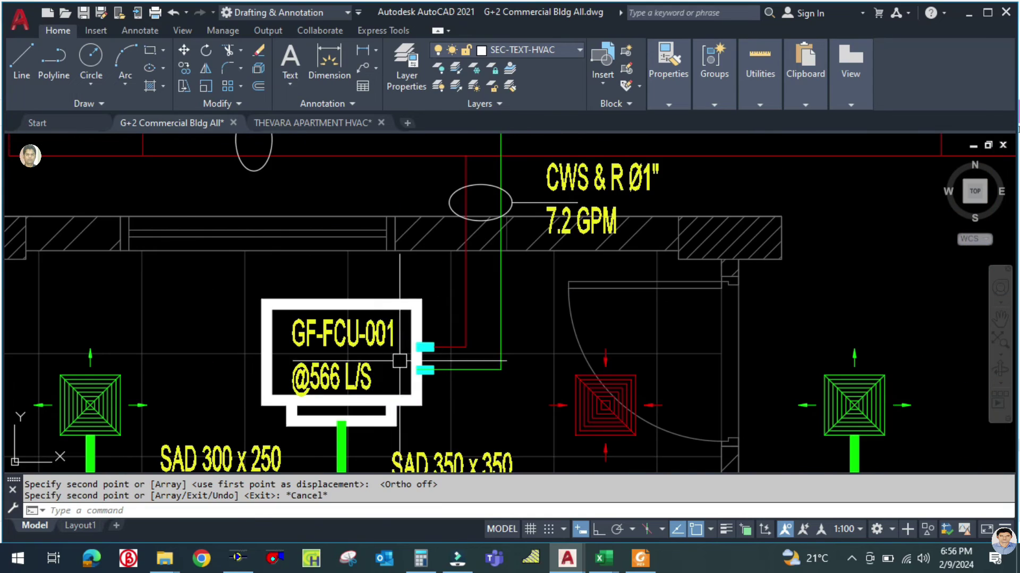
{"action": "scroll", "coordinate": [430, 406], "scroll_direction": "down", "scroll_amount": 3}
{"action": "middle_click_drag", "start_coordinate": [429, 407], "coordinate": [444, 307]}
{"action": "scroll", "coordinate": [444, 307], "scroll_direction": "down", "scroll_amount": 3}
{"action": "scroll", "coordinate": [403, 393], "scroll_direction": "up", "scroll_amount": 3}
{"action": "middle_click_drag", "start_coordinate": [403, 392], "coordinate": [399, 266]}
{"action": "scroll", "coordinate": [400, 266], "scroll_direction": "down", "scroll_amount": 1}
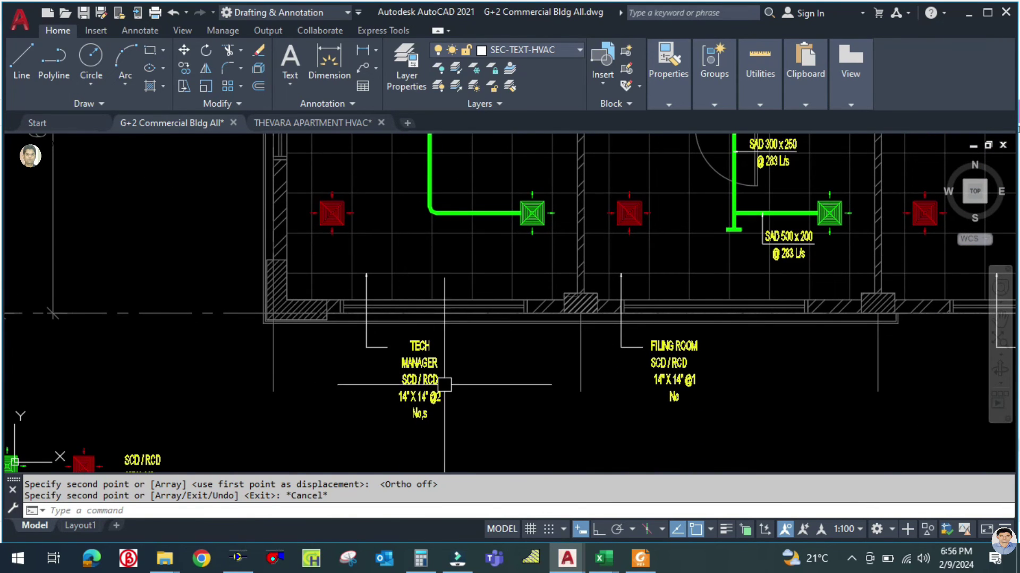
{"action": "scroll", "coordinate": [531, 457], "scroll_direction": "down", "scroll_amount": 5}
{"action": "mouse_move", "coordinate": [605, 560]}
{"action": "left_click", "coordinate": [504, 485]}
{"action": "scroll", "coordinate": [229, 388], "scroll_direction": "up", "scroll_amount": 6}
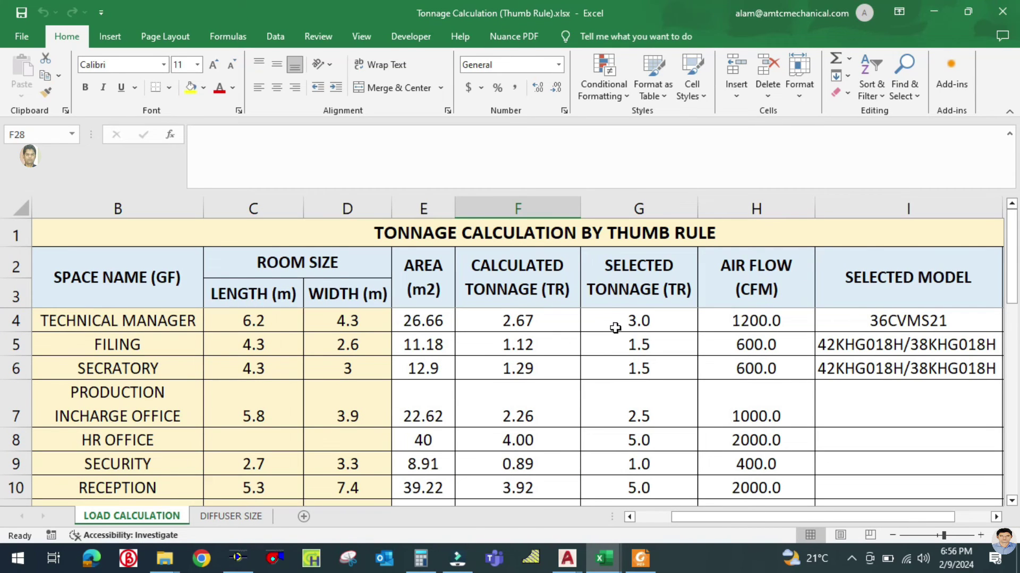
{"action": "left_click", "coordinate": [620, 319]}
Step: Return to the drawing and copy the Ø1 1/4" 18 GPM label with its ellipse and leader along the main pipes past the GF-FCU-001 branch, with Ortho on
{"action": "mouse_move", "coordinate": [569, 562]}
{"action": "left_click", "coordinate": [531, 509]}
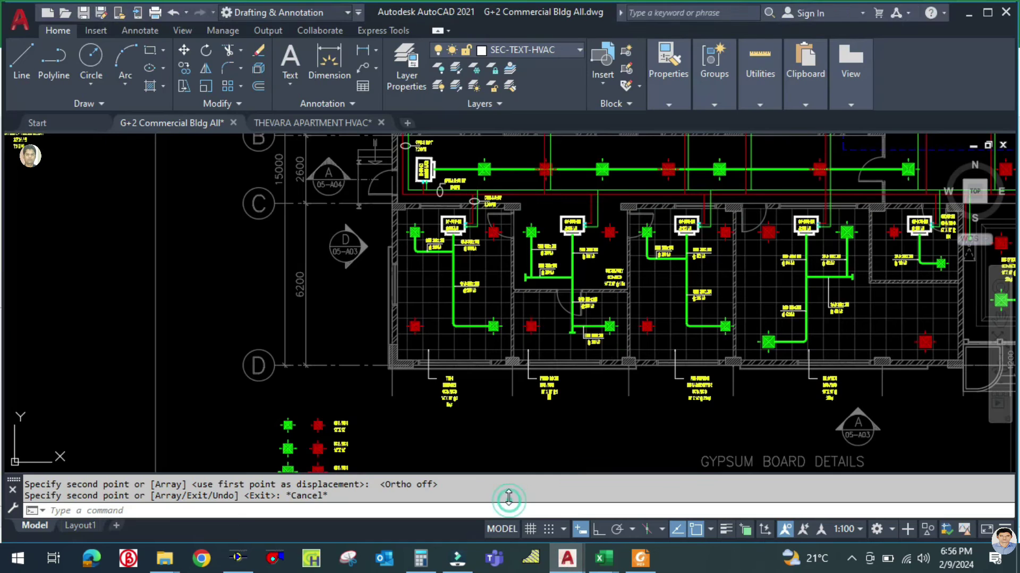
{"action": "scroll", "coordinate": [497, 217], "scroll_direction": "up", "scroll_amount": 5}
{"action": "middle_click_drag", "start_coordinate": [497, 216], "coordinate": [499, 308]}
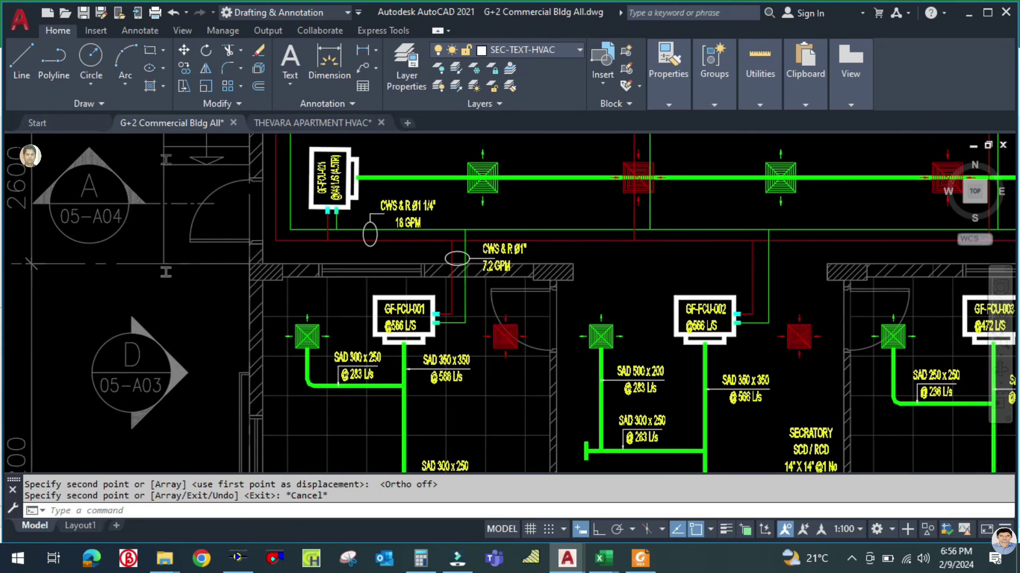
{"action": "scroll", "coordinate": [502, 268], "scroll_direction": "up", "scroll_amount": 2}
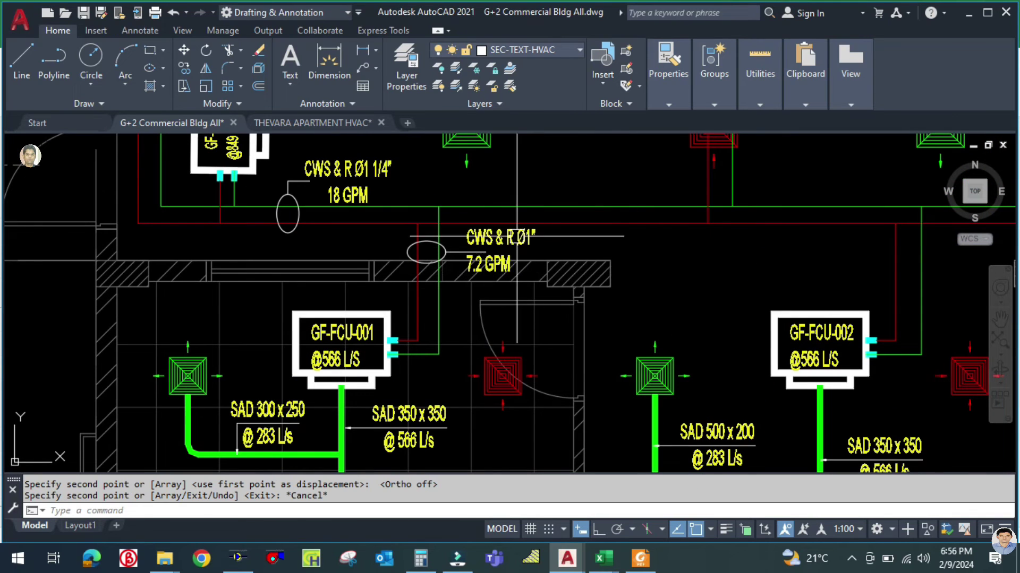
{"action": "scroll", "coordinate": [495, 236], "scroll_direction": "up", "scroll_amount": 2}
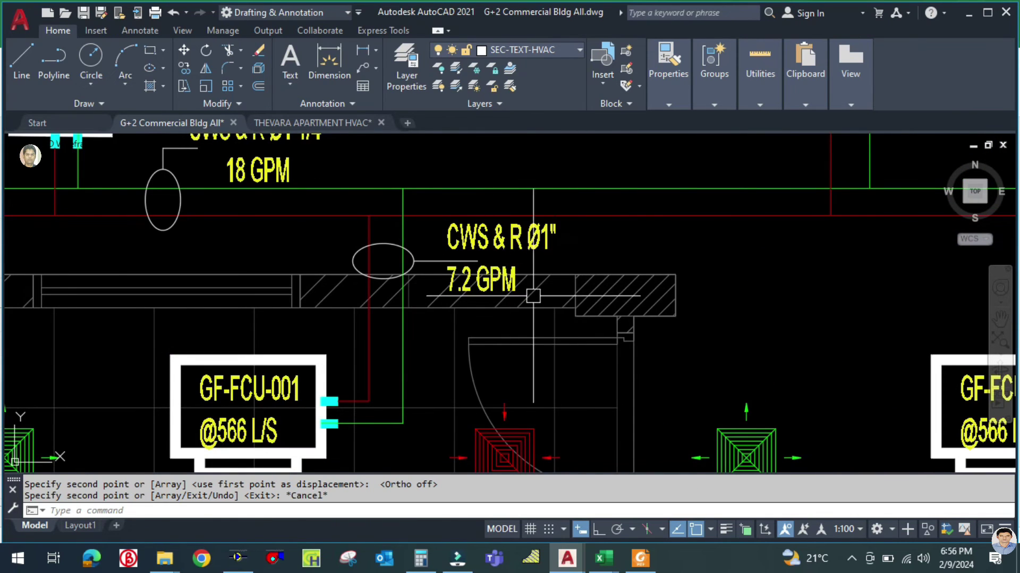
{"action": "scroll", "coordinate": [533, 306], "scroll_direction": "down", "scroll_amount": 3}
{"action": "middle_click_drag", "start_coordinate": [624, 306], "coordinate": [556, 336]}
{"action": "type", "text": "CO"}
{"action": "key", "text": "Return"}
{"action": "scroll", "coordinate": [306, 252], "scroll_direction": "up", "scroll_amount": 4}
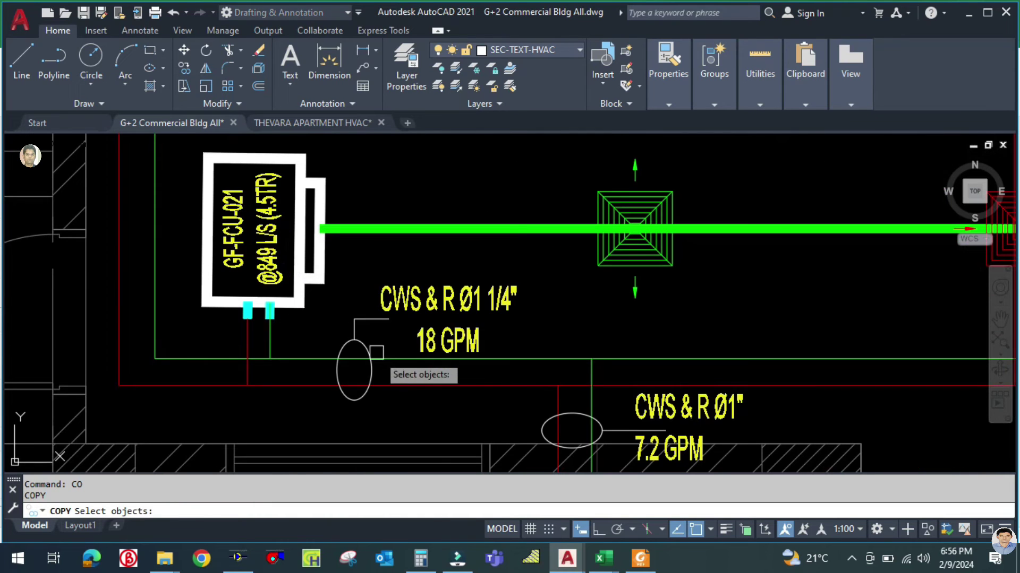
{"action": "left_click", "coordinate": [366, 350]}
{"action": "left_click", "coordinate": [521, 337]}
{"action": "left_click", "coordinate": [359, 273]}
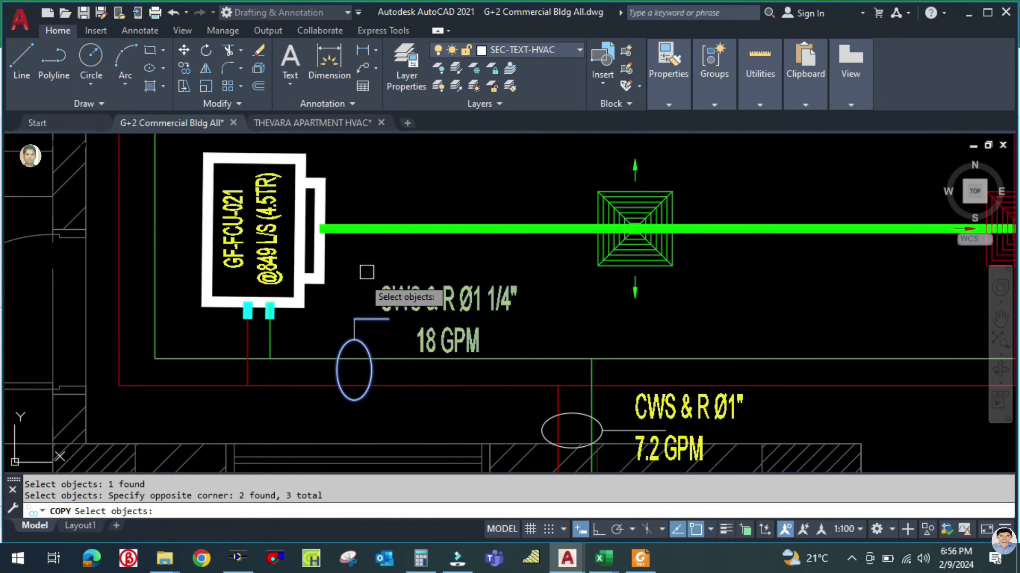
{"action": "left_click", "coordinate": [360, 341]}
{"action": "left_click", "coordinate": [361, 289]}
{"action": "key", "text": "Return"}
{"action": "left_click", "coordinate": [356, 277]}
{"action": "scroll", "coordinate": [637, 282], "scroll_direction": "down", "scroll_amount": 3}
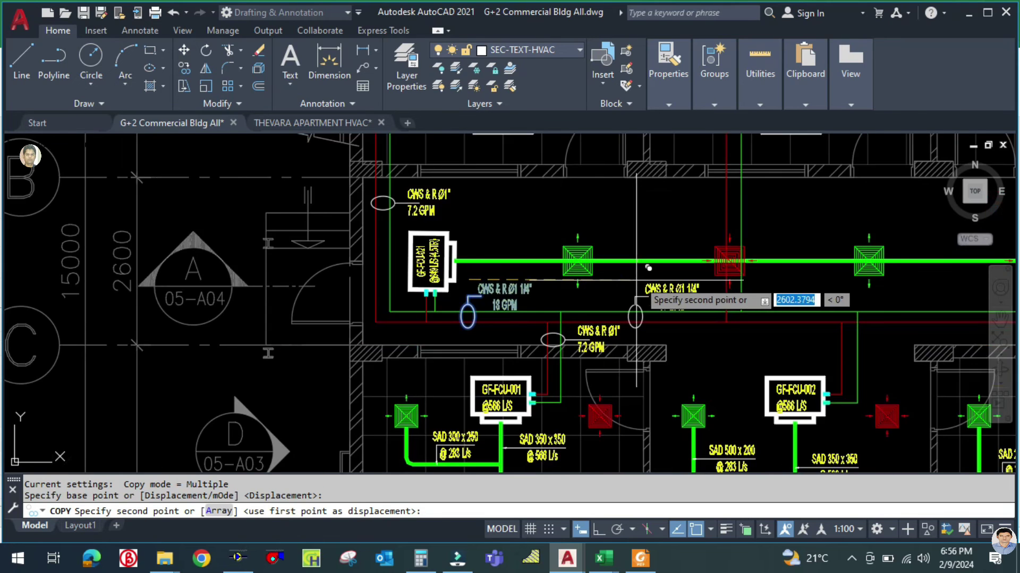
{"action": "scroll", "coordinate": [664, 286], "scroll_direction": "up", "scroll_amount": 3}
{"action": "left_click", "coordinate": [599, 530]}
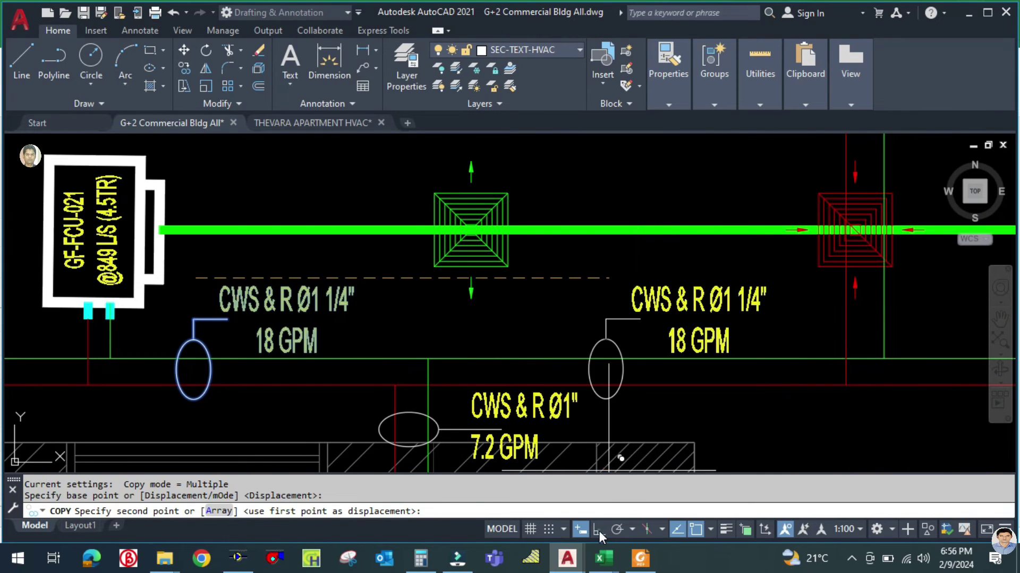
{"action": "left_click", "coordinate": [621, 411]}
{"action": "key", "text": "Escape"}
Step: Examine which fan coil units the main pipes serve at the copied label, tracing GF-FCU-010, GF-FCU-021 and GF-FCU-001
{"action": "scroll", "coordinate": [594, 383], "scroll_direction": "down", "scroll_amount": 3}
{"action": "scroll", "coordinate": [570, 349], "scroll_direction": "up", "scroll_amount": 3}
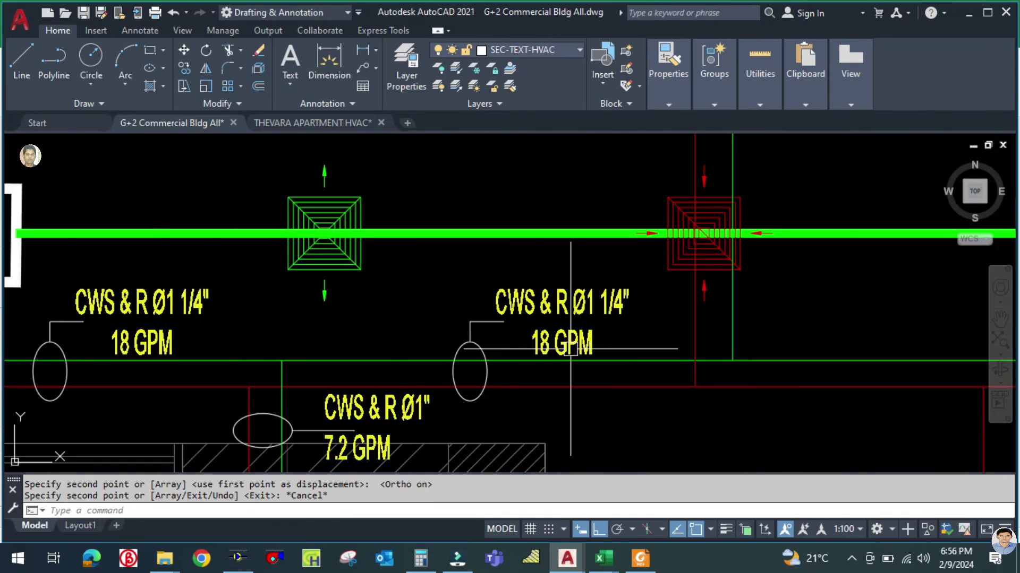
{"action": "scroll", "coordinate": [570, 349], "scroll_direction": "down", "scroll_amount": 2}
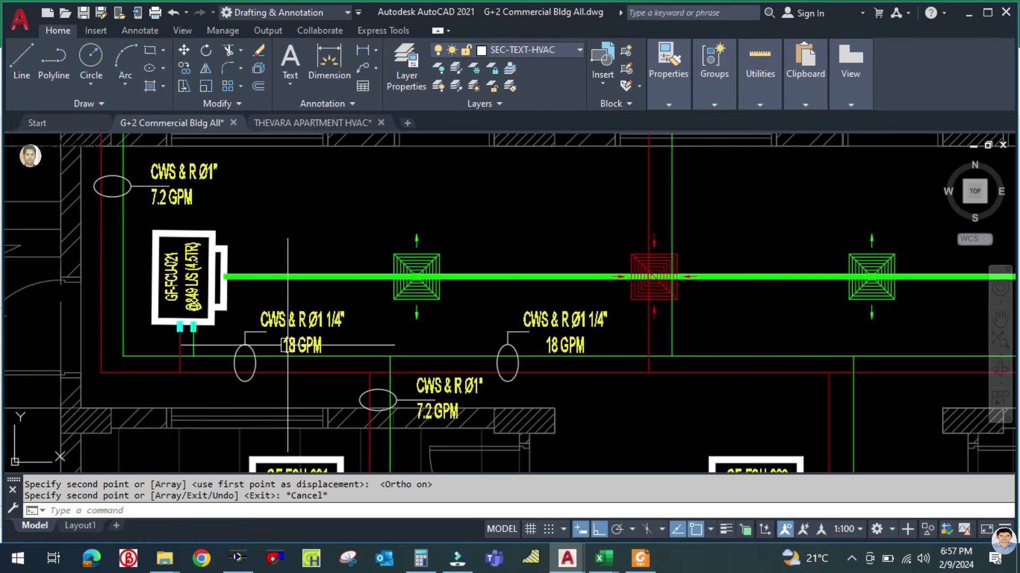
{"action": "middle_click_drag", "start_coordinate": [306, 212], "coordinate": [295, 342]}
{"action": "scroll", "coordinate": [295, 336], "scroll_direction": "down", "scroll_amount": 2}
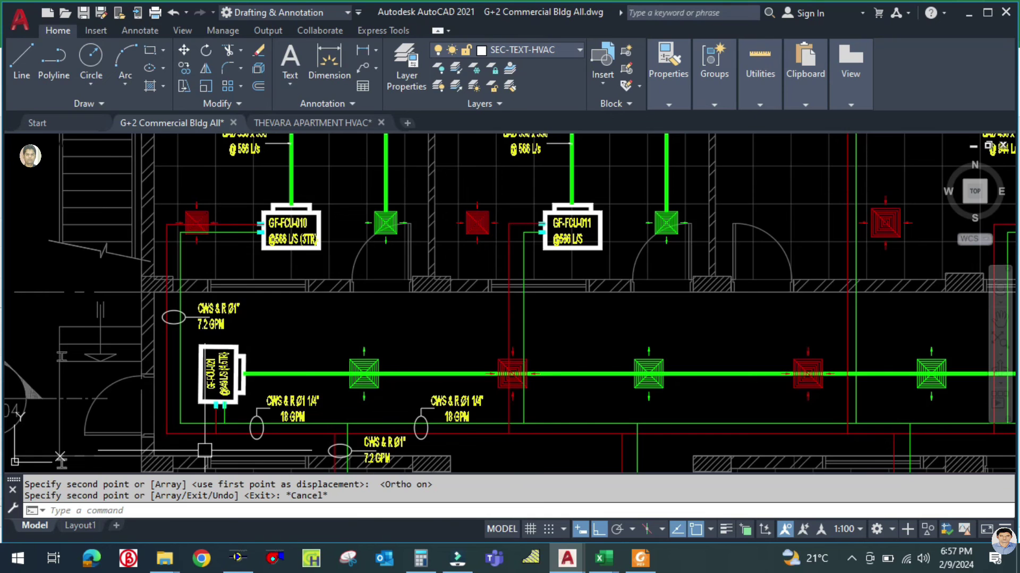
{"action": "scroll", "coordinate": [205, 451], "scroll_direction": "up", "scroll_amount": 2}
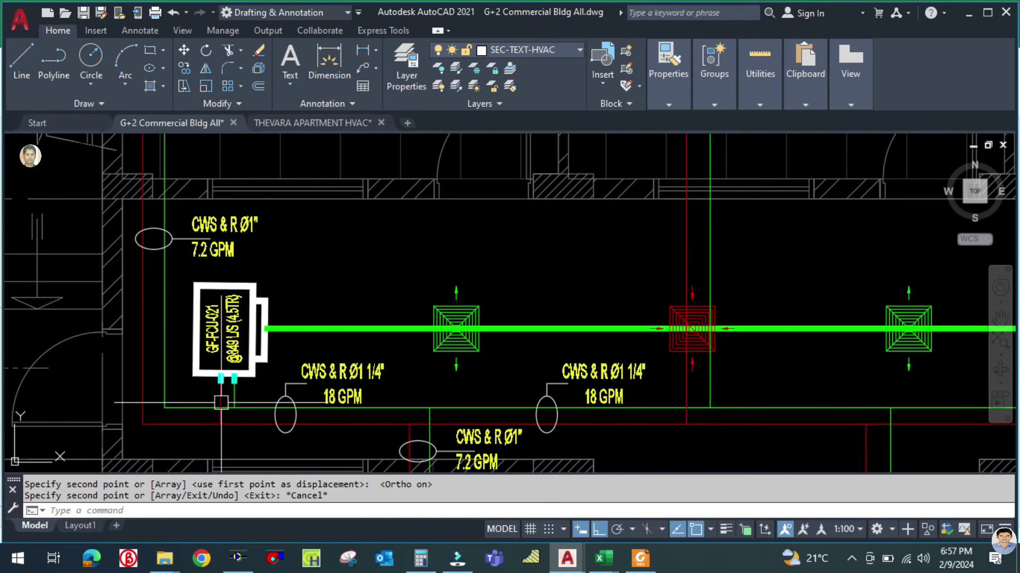
{"action": "scroll", "coordinate": [221, 402], "scroll_direction": "up", "scroll_amount": 3}
{"action": "scroll", "coordinate": [319, 335], "scroll_direction": "down", "scroll_amount": 5}
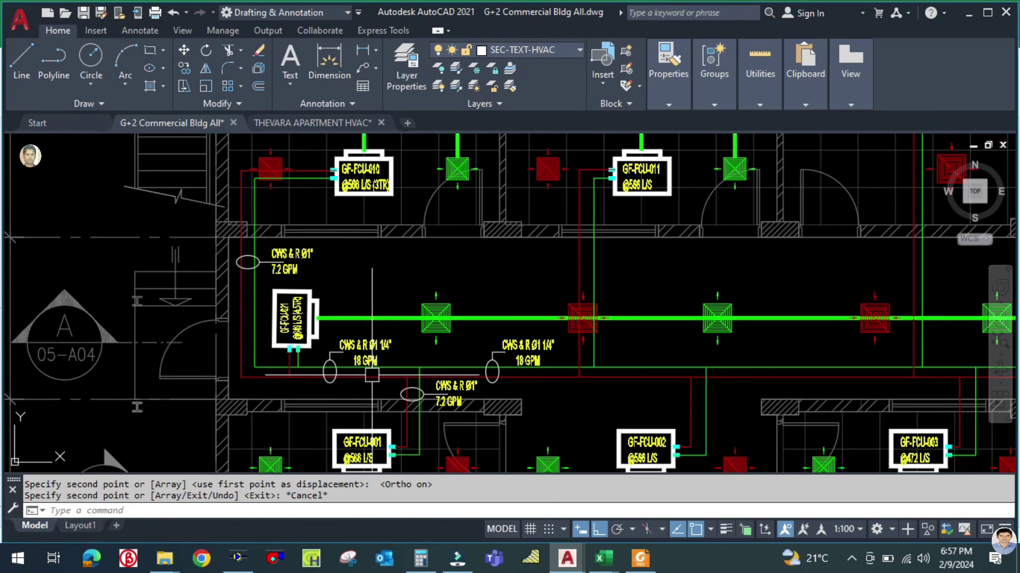
{"action": "scroll", "coordinate": [361, 404], "scroll_direction": "up", "scroll_amount": 2}
{"action": "scroll", "coordinate": [347, 417], "scroll_direction": "down", "scroll_amount": 2}
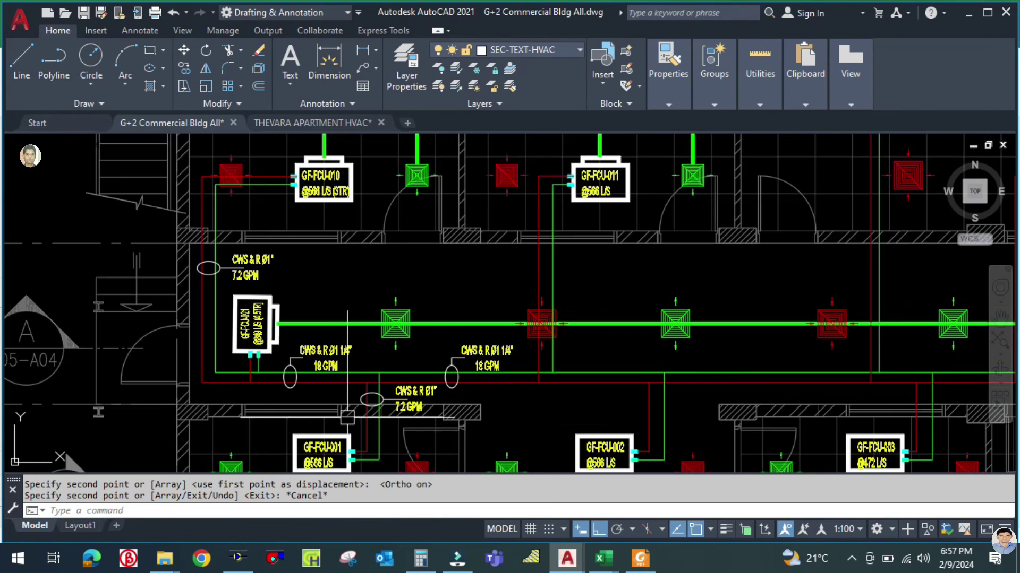
{"action": "scroll", "coordinate": [499, 418], "scroll_direction": "up", "scroll_amount": 2}
Step: Switch to Calculator and add 7.2 to the 18 GPM flow
{"action": "left_click", "coordinate": [432, 563]}
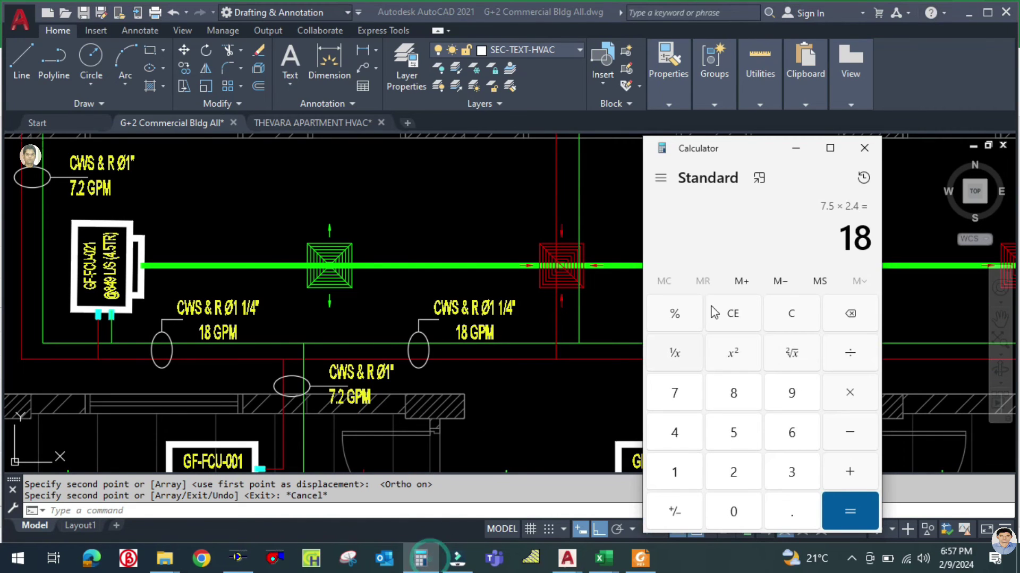
{"action": "key", "text": "plus"}
{"action": "key", "text": "7"}
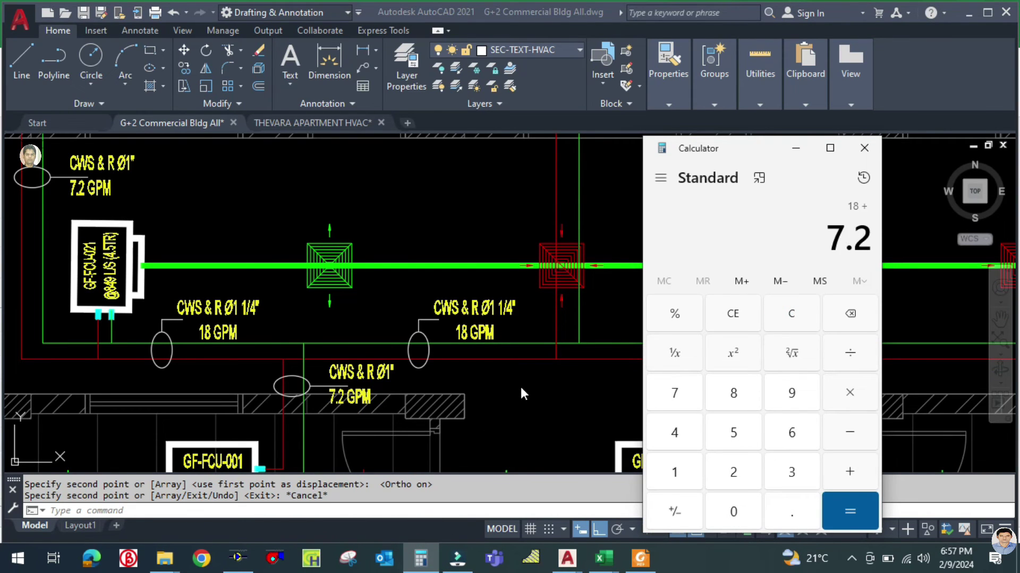
Step: Return to the drawing and change the flow in the copied Ø1 1/4" main pipe label to 25.2 GPM
{"action": "left_click", "coordinate": [519, 385]}
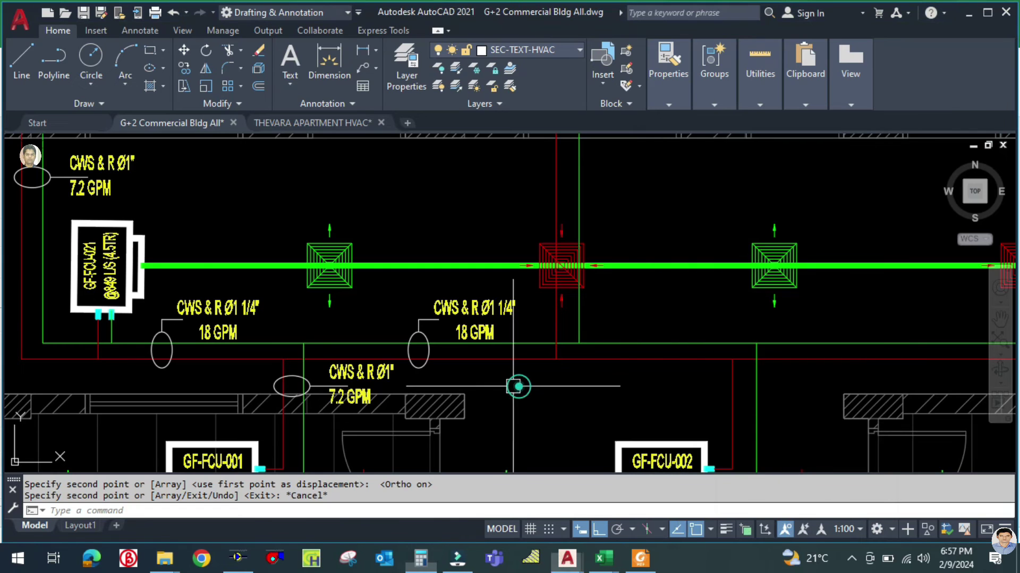
{"action": "left_click", "coordinate": [467, 332]}
{"action": "scroll", "coordinate": [467, 334], "scroll_direction": "up", "scroll_amount": 2}
{"action": "double_click", "coordinate": [449, 318]}
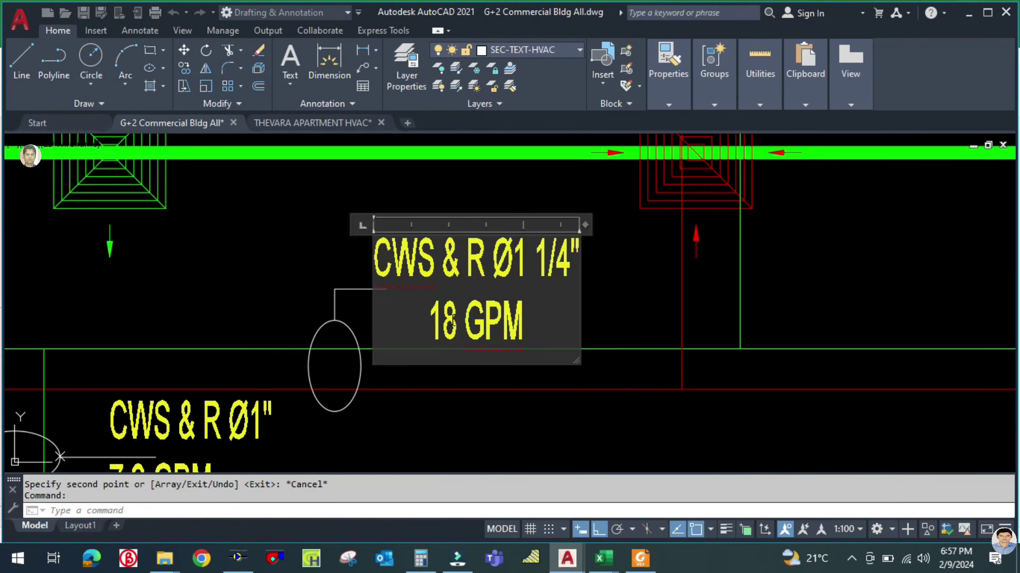
{"action": "key", "text": "BackSpace"}
{"action": "key", "text": "BackSpace"}
{"action": "type", "text": "25.2"}
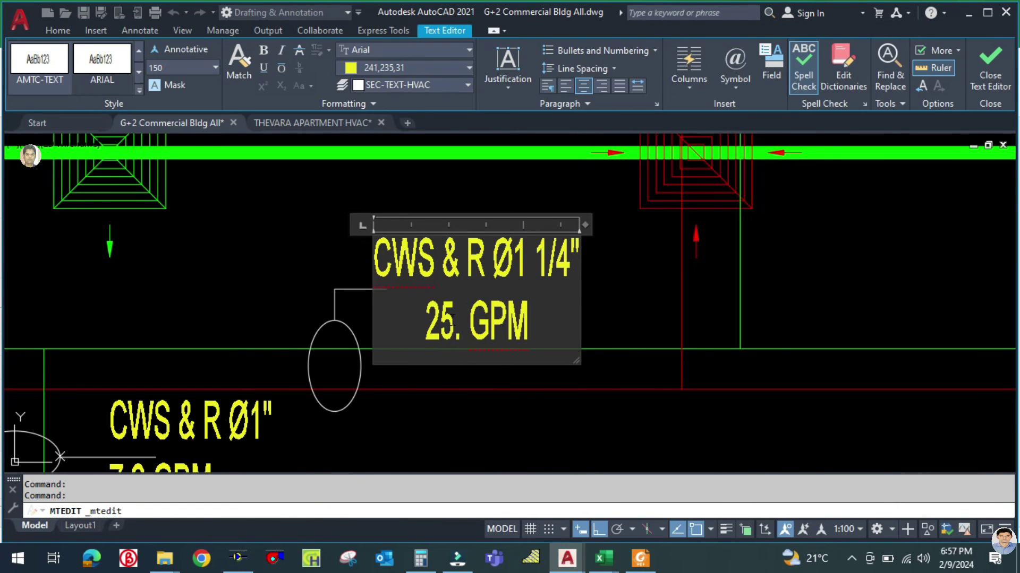
{"action": "left_click", "coordinate": [562, 406]}
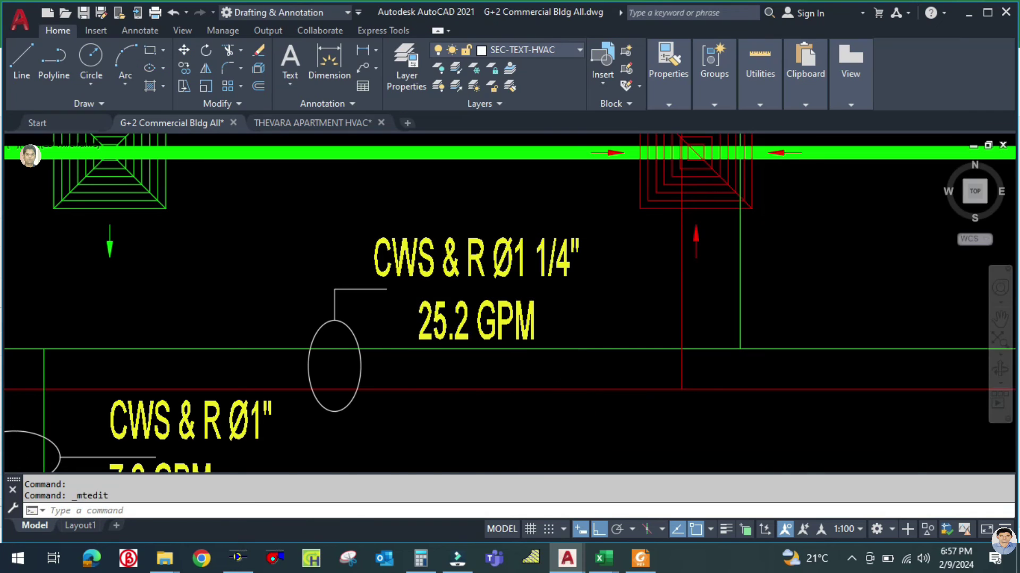
Step: Switch to PipeSizer and size the main pipe segment as 1½" Sch 40 Steel with a flow of 25.2 USgpm
{"action": "scroll", "coordinate": [541, 410], "scroll_direction": "down", "scroll_amount": 3}
{"action": "left_click", "coordinate": [236, 564]}
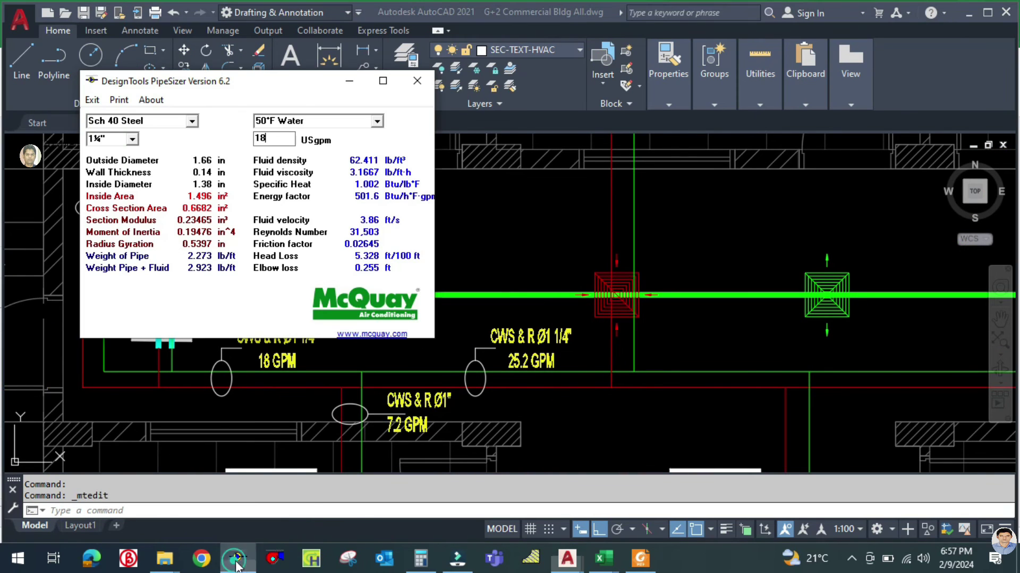
{"action": "left_click", "coordinate": [133, 140]}
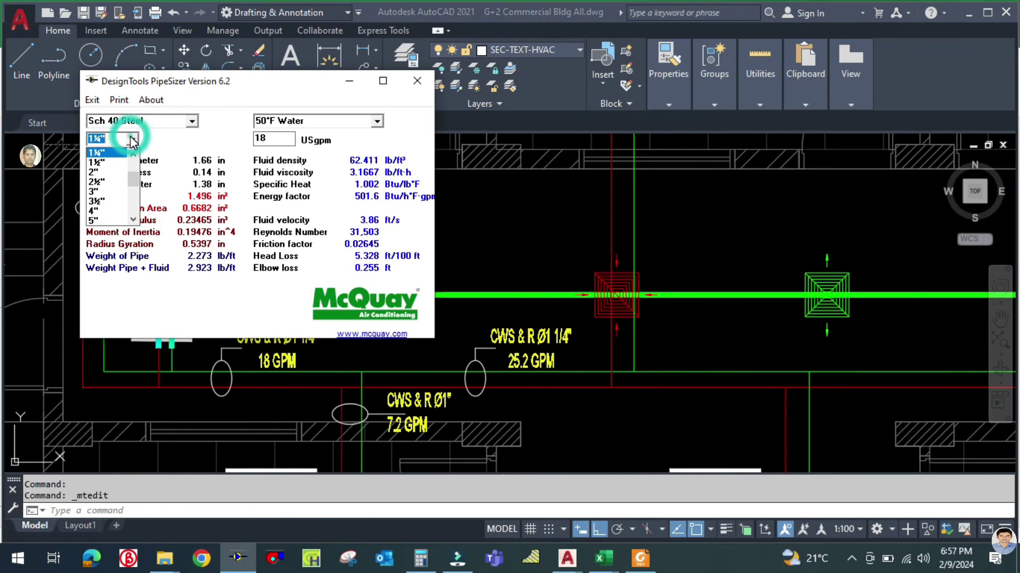
{"action": "left_click", "coordinate": [103, 163]}
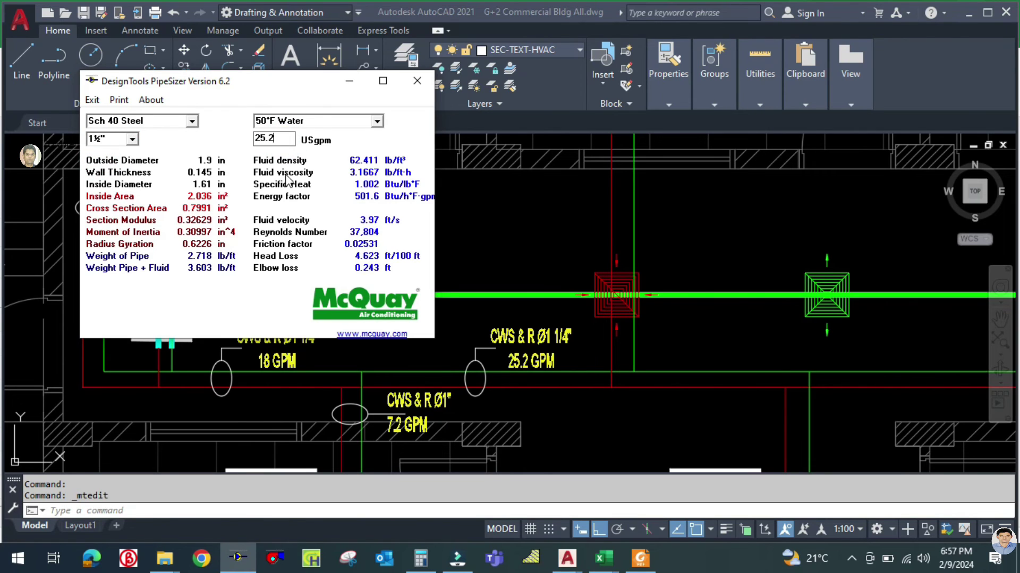
Step: Compare the velocity and head loss with a 1¼" pipe at the same flow, and set the size back to 1½"
{"action": "left_click", "coordinate": [133, 140]}
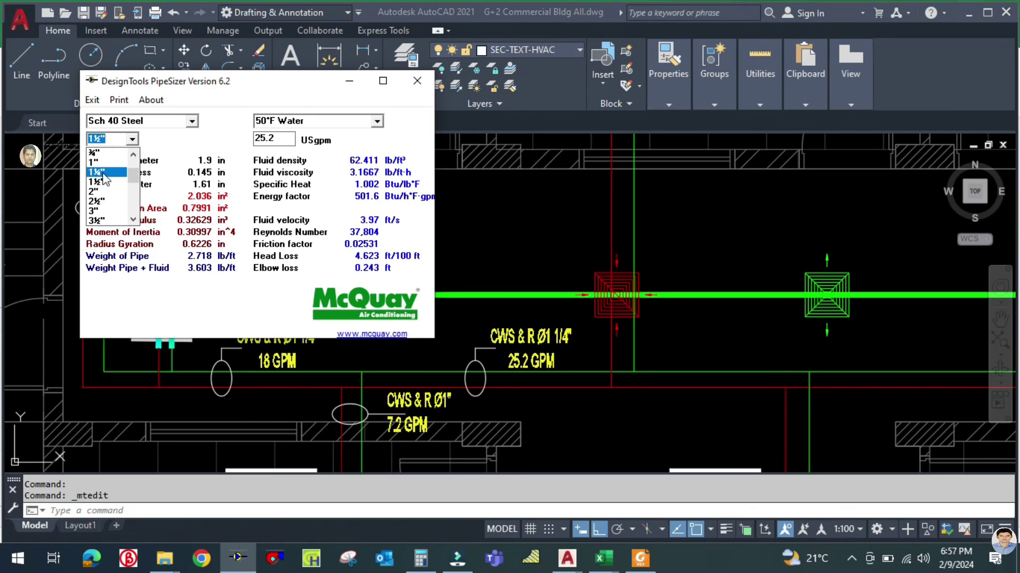
{"action": "left_click", "coordinate": [104, 173]}
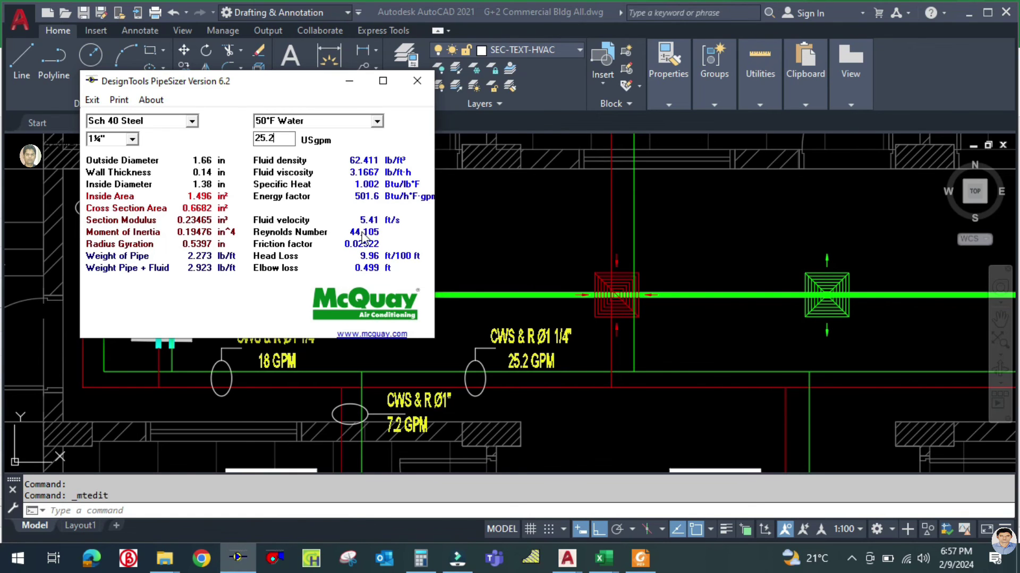
{"action": "left_click", "coordinate": [133, 140]}
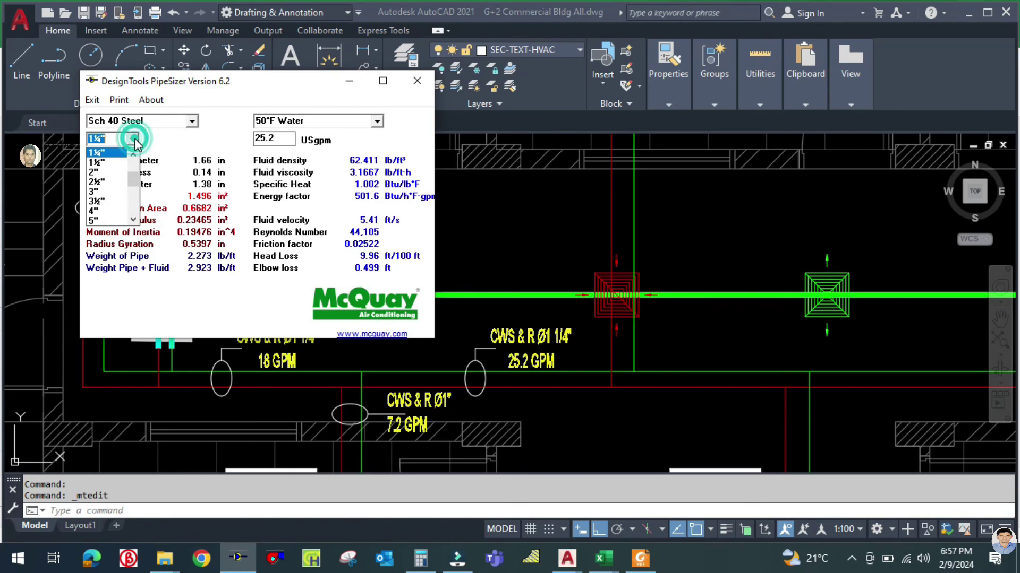
{"action": "left_click", "coordinate": [113, 164]}
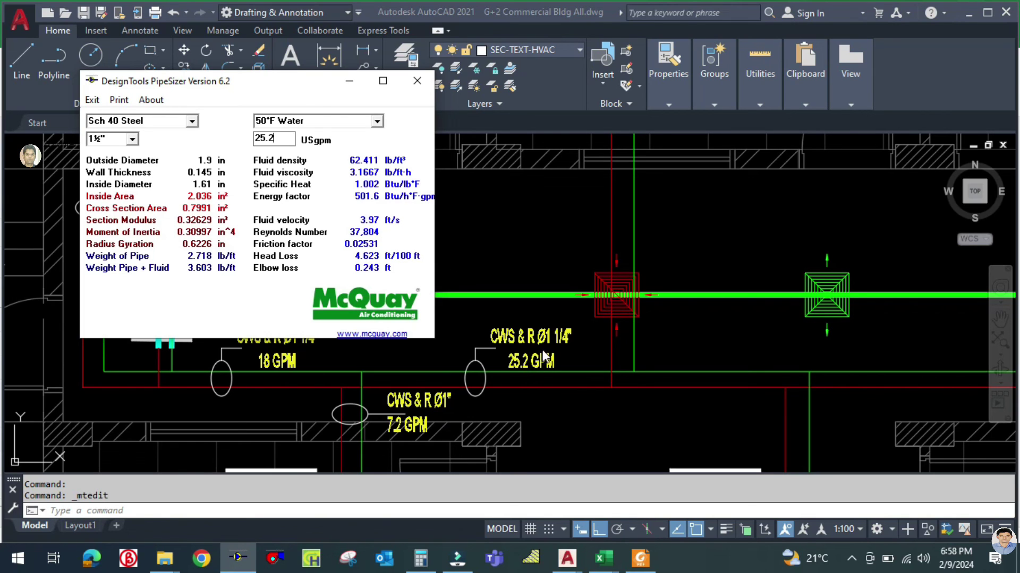
Step: Return to the drawing and change the diameter in the 25.2 GPM main pipe label to Ø1 1/2"
{"action": "left_click", "coordinate": [547, 371]}
{"action": "scroll", "coordinate": [547, 367], "scroll_direction": "up", "scroll_amount": 4}
{"action": "left_click", "coordinate": [581, 342]}
{"action": "key", "text": "Escape"}
{"action": "double_click", "coordinate": [584, 293]}
{"action": "key", "text": "BackSpace"}
{"action": "type", "text": "2"}
{"action": "left_click", "coordinate": [666, 323]}
{"action": "scroll", "coordinate": [512, 314], "scroll_direction": "down", "scroll_amount": 6}
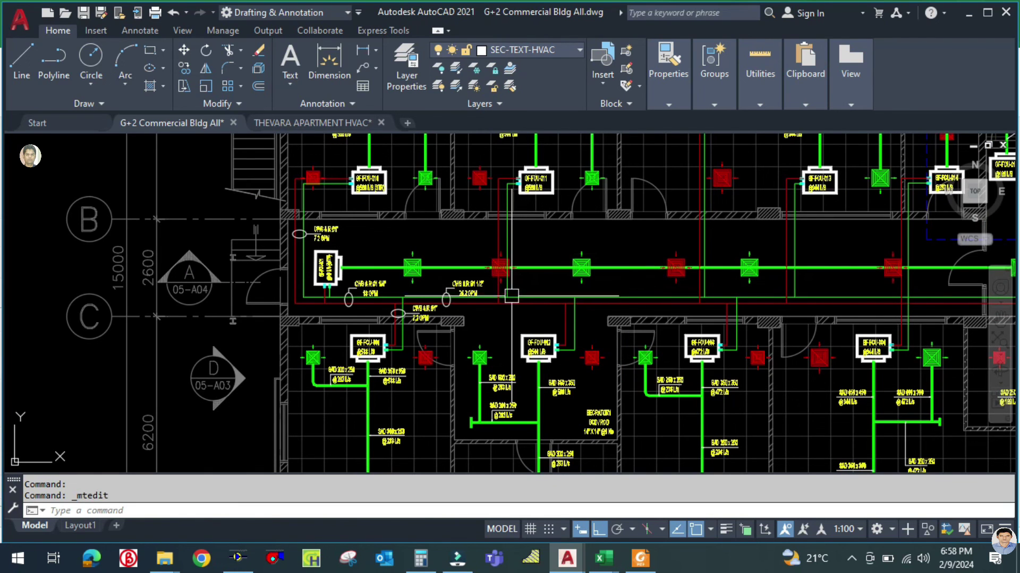
Step: Examine the main pipes and the remaining fan coil unit branches along the corridor of the ground floor layout
{"action": "middle_click_drag", "start_coordinate": [496, 325], "coordinate": [551, 355]}
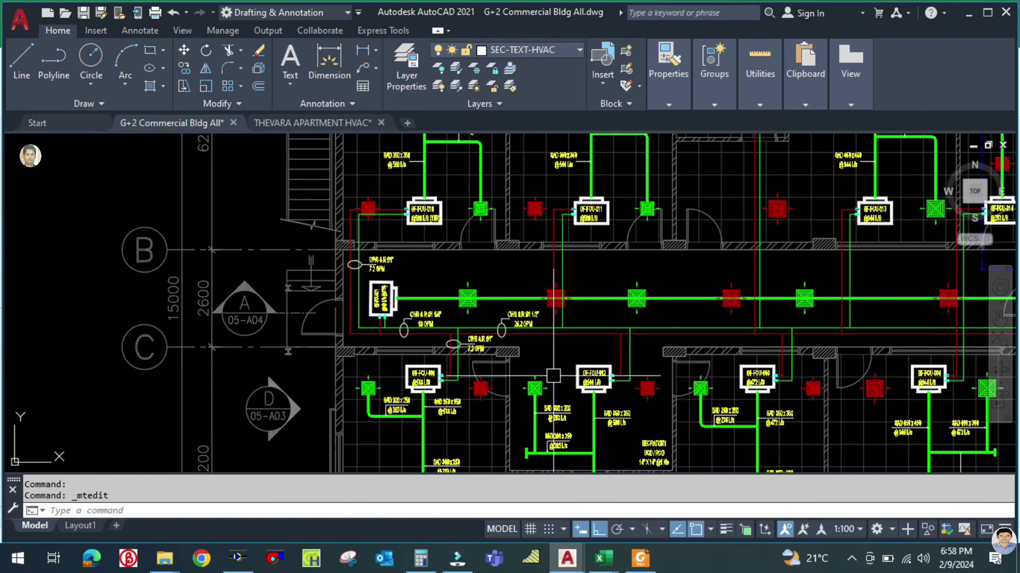
{"action": "scroll", "coordinate": [531, 311], "scroll_direction": "down", "scroll_amount": 2}
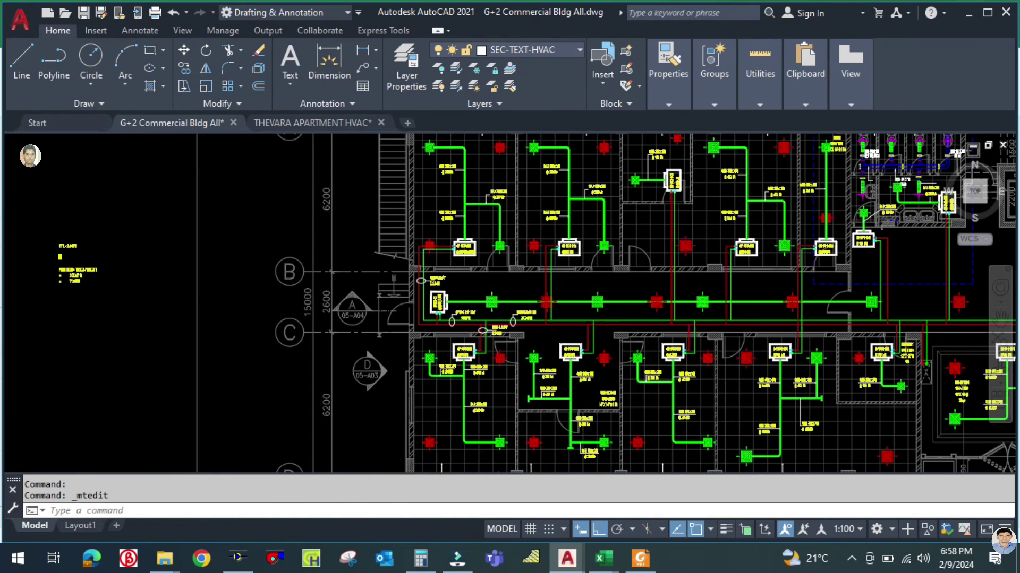
{"action": "scroll", "coordinate": [560, 324], "scroll_direction": "up", "scroll_amount": 2}
{"action": "scroll", "coordinate": [654, 339], "scroll_direction": "down", "scroll_amount": 5}
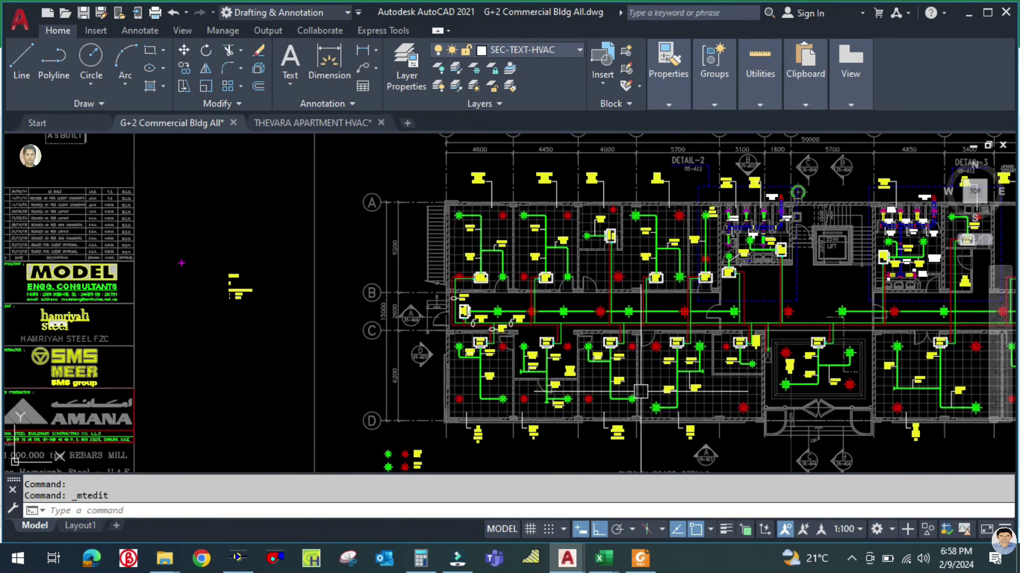
{"action": "middle_click_drag", "start_coordinate": [639, 412], "coordinate": [540, 385]}
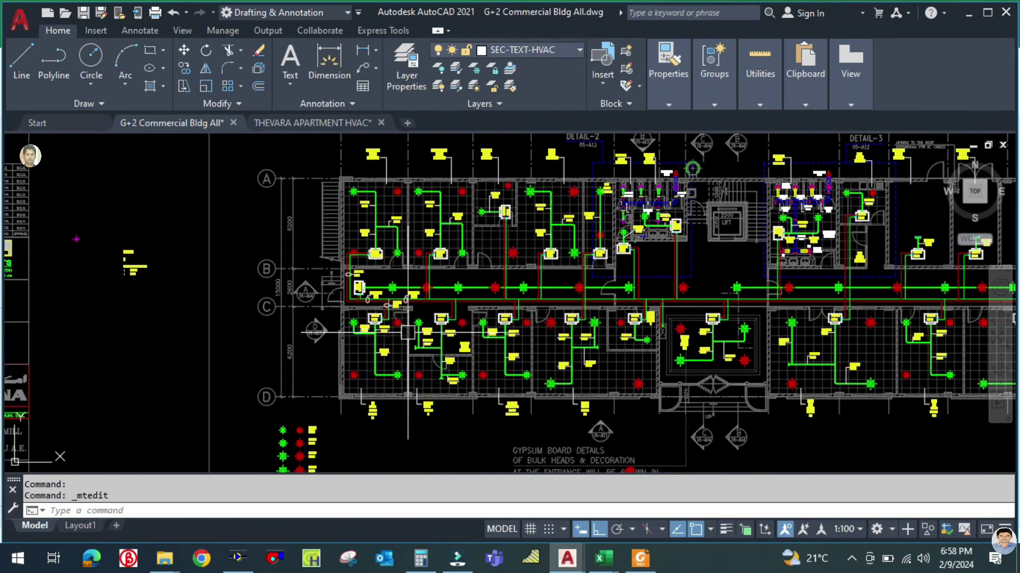
{"action": "scroll", "coordinate": [412, 296], "scroll_direction": "up", "scroll_amount": 4}
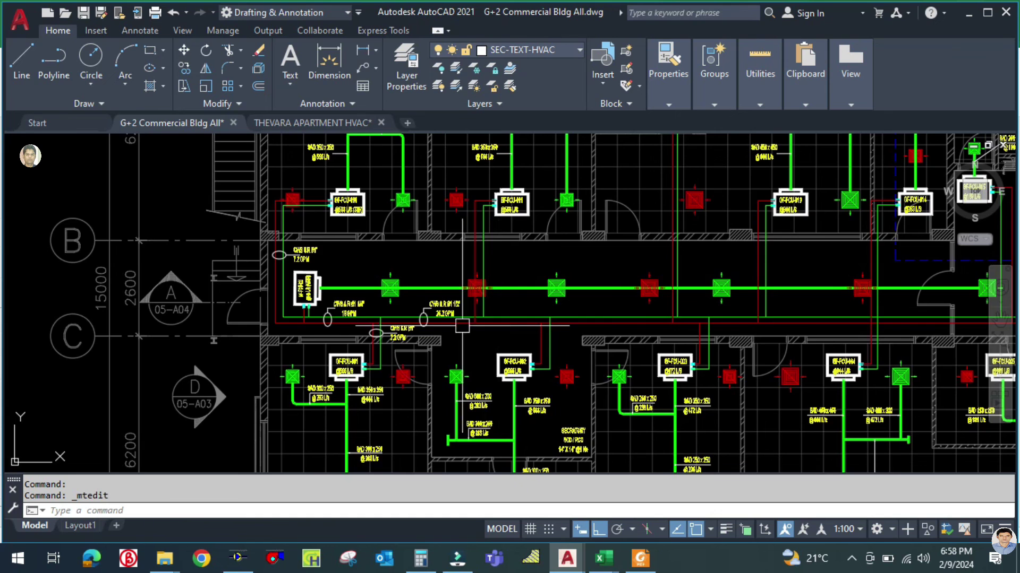
{"action": "scroll", "coordinate": [432, 324], "scroll_direction": "up", "scroll_amount": 2}
{"action": "scroll", "coordinate": [432, 324], "scroll_direction": "down", "scroll_amount": 2}
{"action": "scroll", "coordinate": [507, 330], "scroll_direction": "down", "scroll_amount": 2}
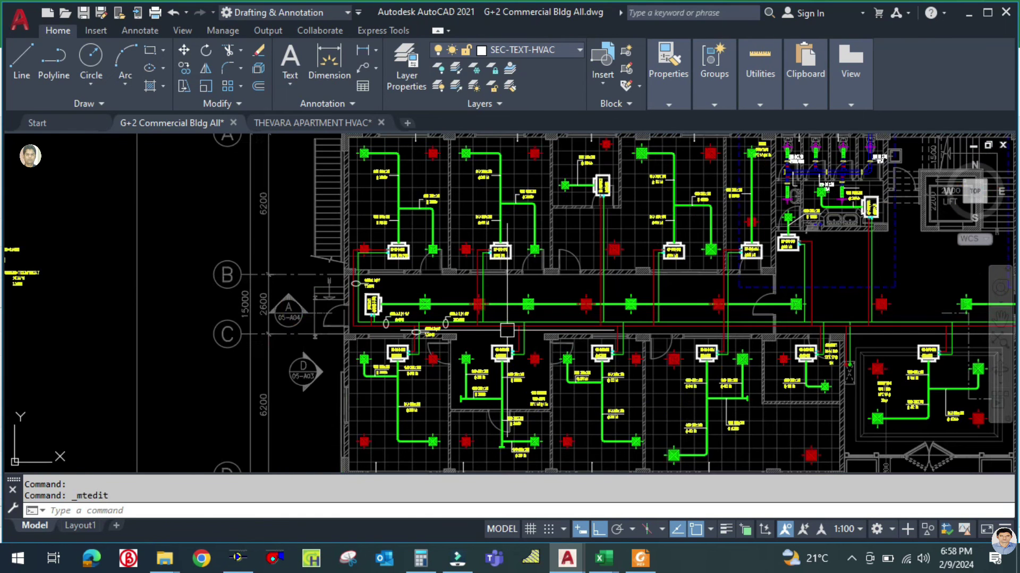
{"action": "scroll", "coordinate": [507, 331], "scroll_direction": "down", "scroll_amount": 4}
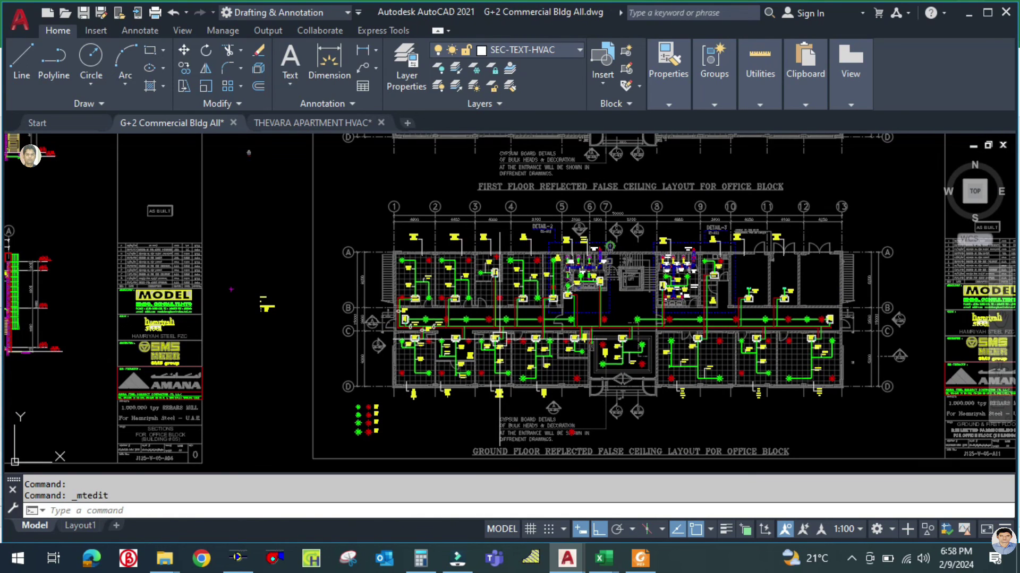
{"action": "mouse_move", "coordinate": [498, 339]}
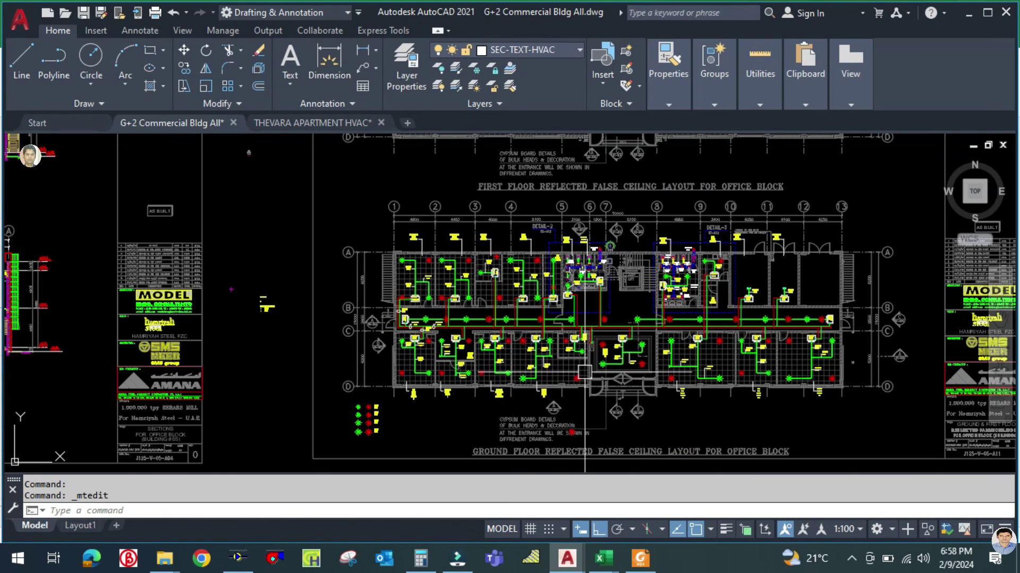
{"action": "mouse_move", "coordinate": [491, 402]}
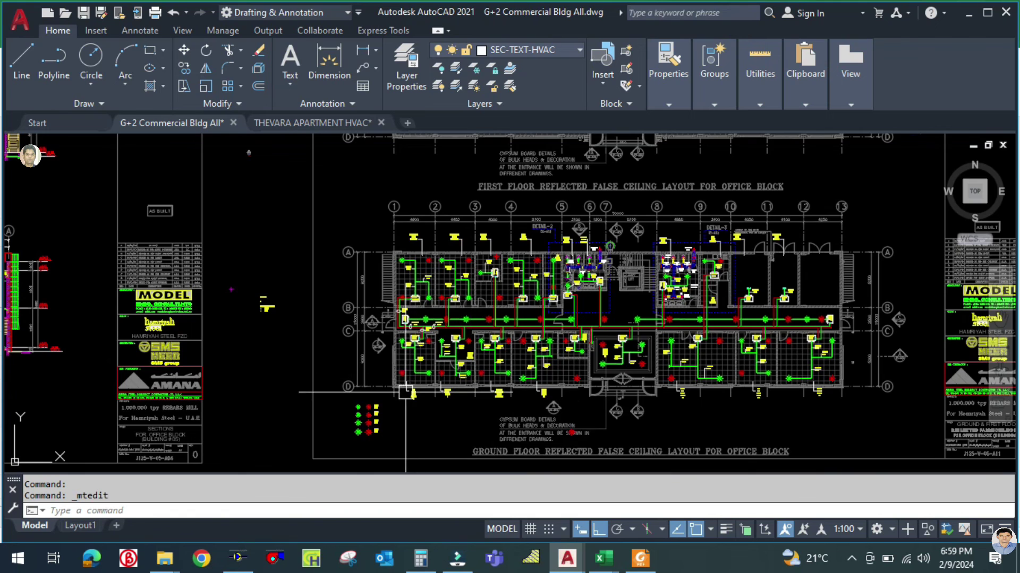
{"action": "scroll", "coordinate": [410, 392], "scroll_direction": "up", "scroll_amount": 4}
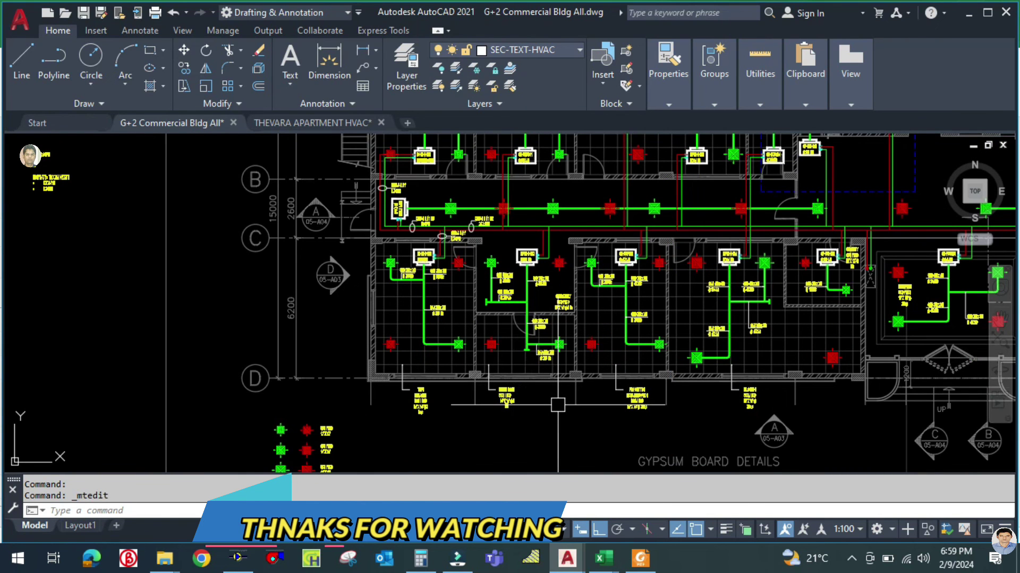
{"action": "scroll", "coordinate": [538, 406], "scroll_direction": "down", "scroll_amount": 4}
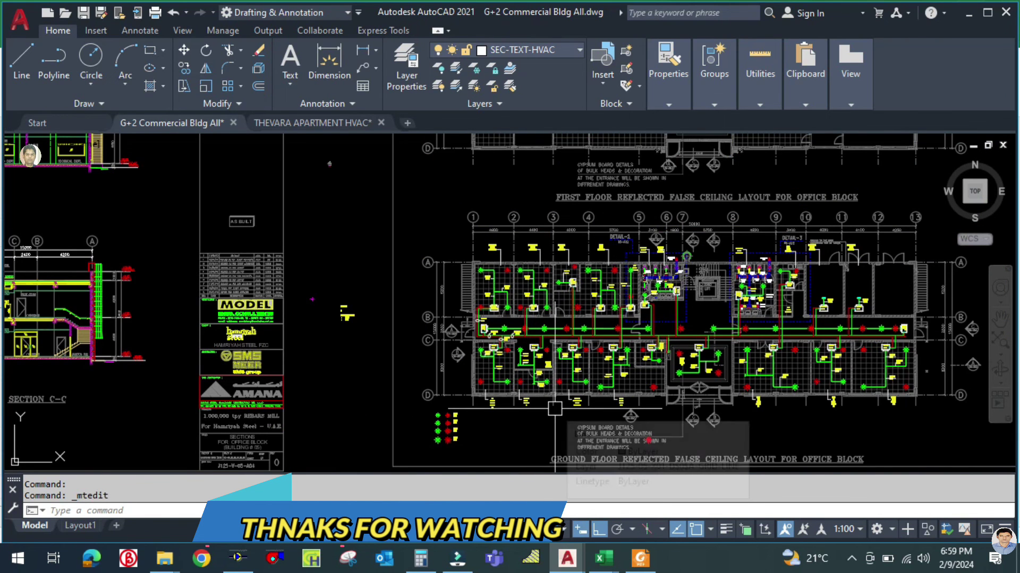
{"action": "mouse_move", "coordinate": [555, 408]}
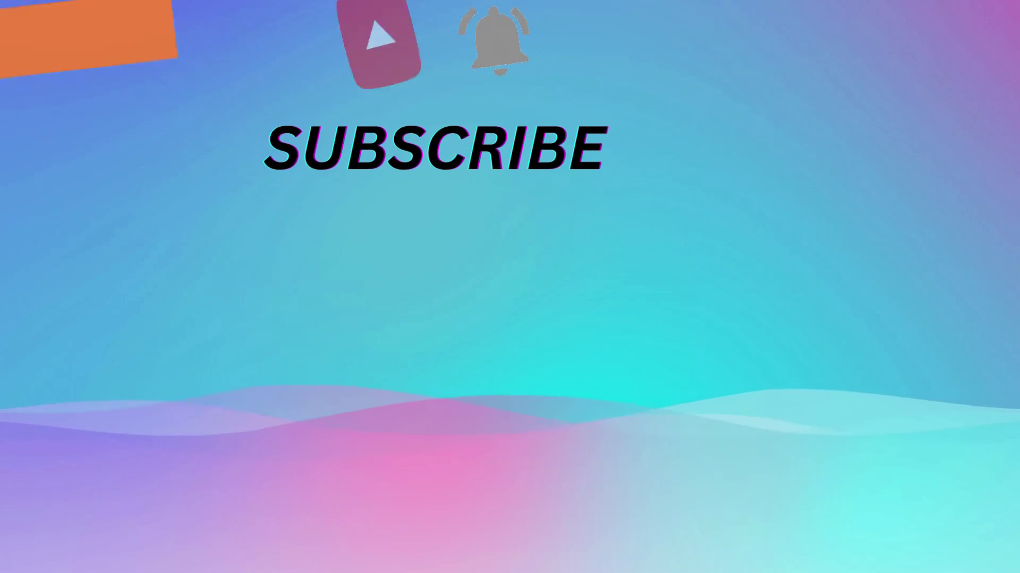